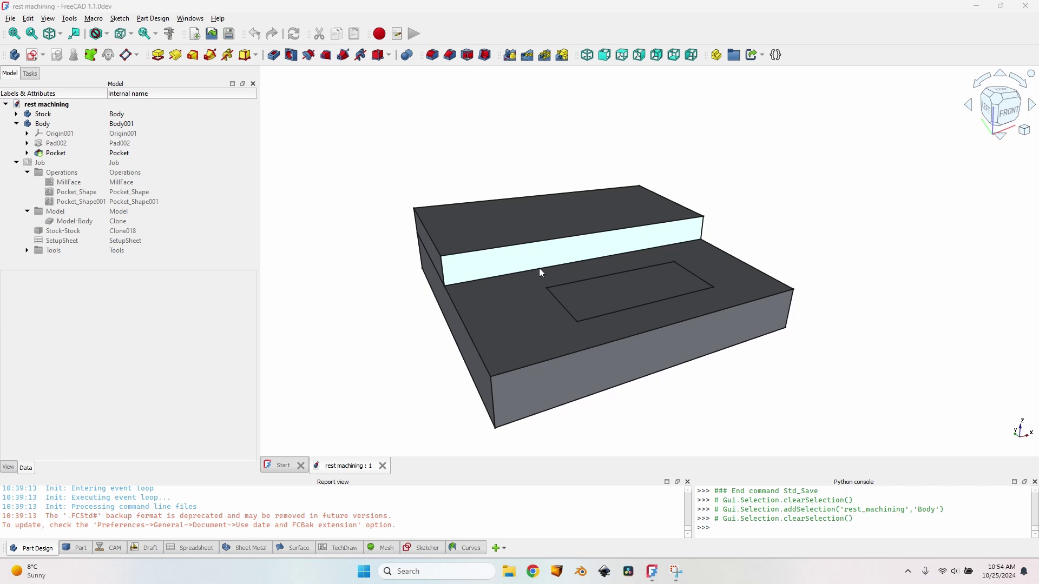
Toggle the visibility of Stock and Body to compare the raw stock with the finished part, leaving only Stock shown
left_click(46, 123)
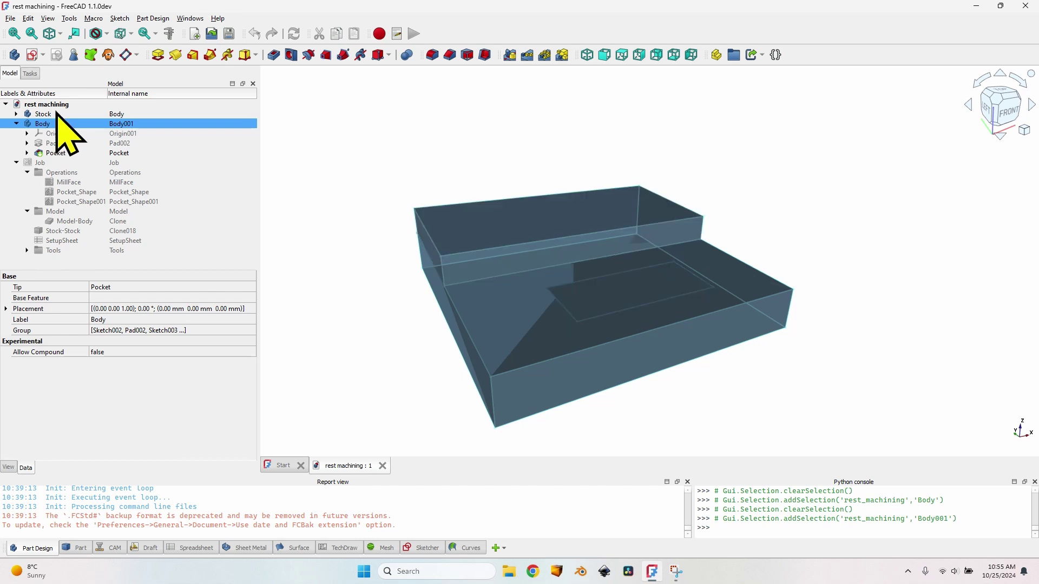
key("space")
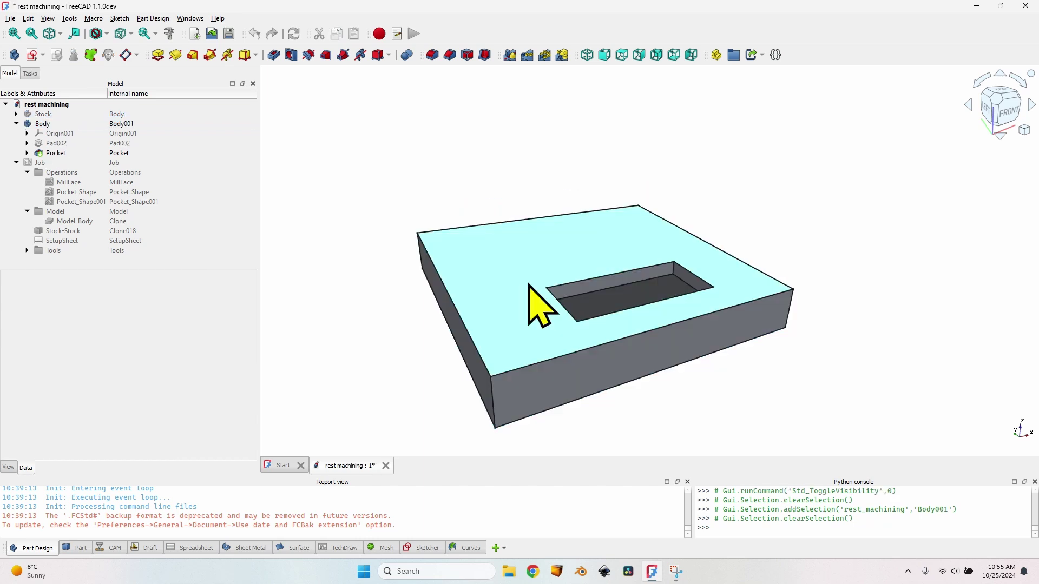
left_click(50, 114)
key("space")
left_click(51, 123)
key("space")
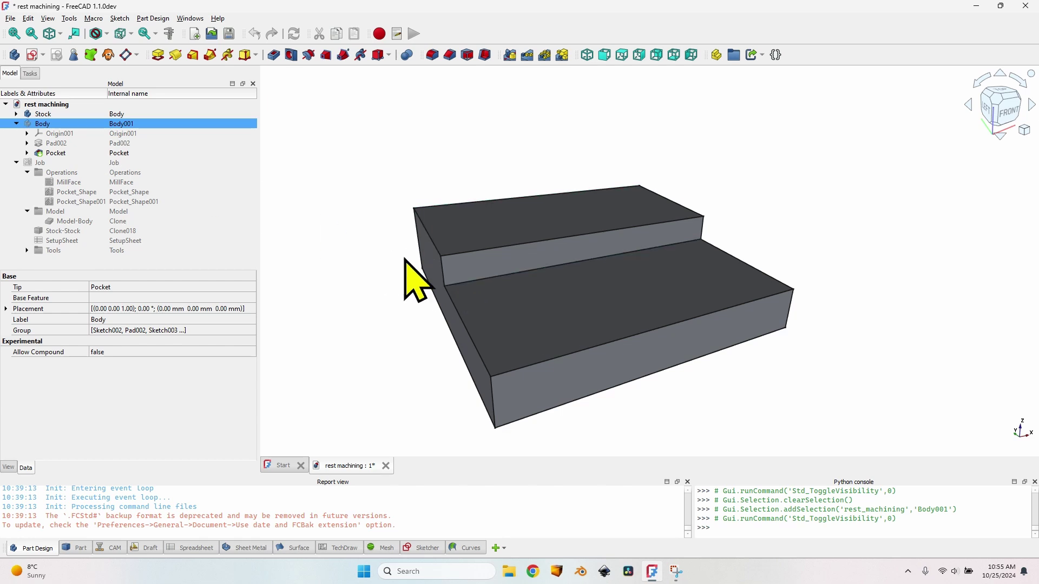
middle_click_drag(406, 261, 459, 269)
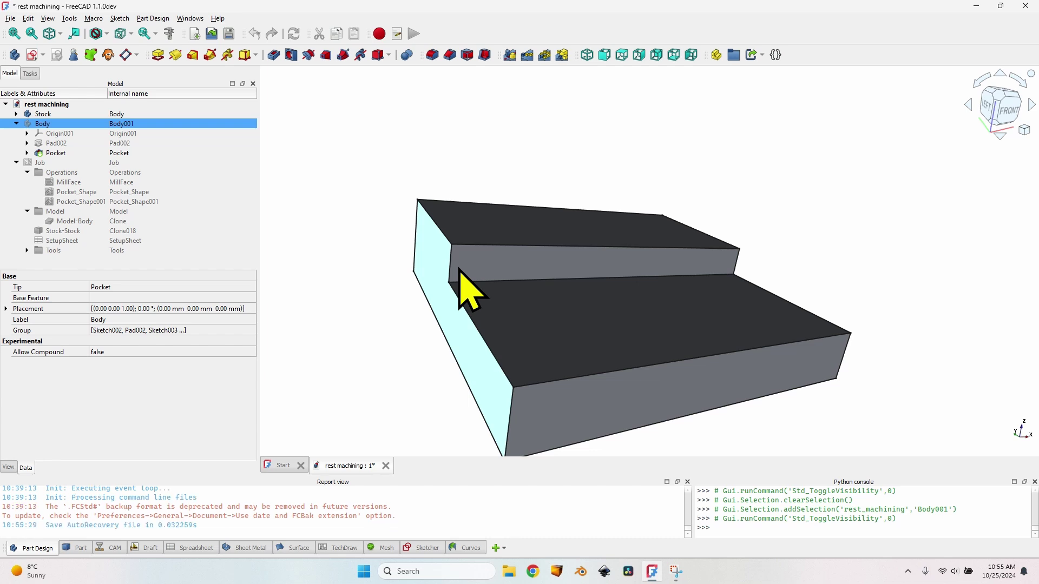
Review the job's tool list with its end mills, feed rates and spindle speeds, and leave the job settings without changes
left_click(65, 162)
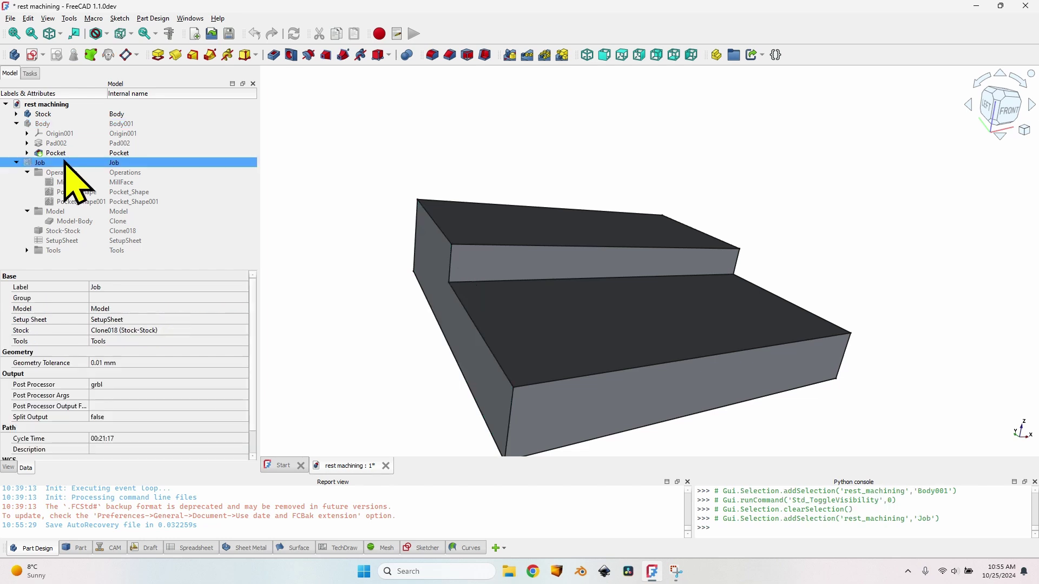
double_click(52, 162)
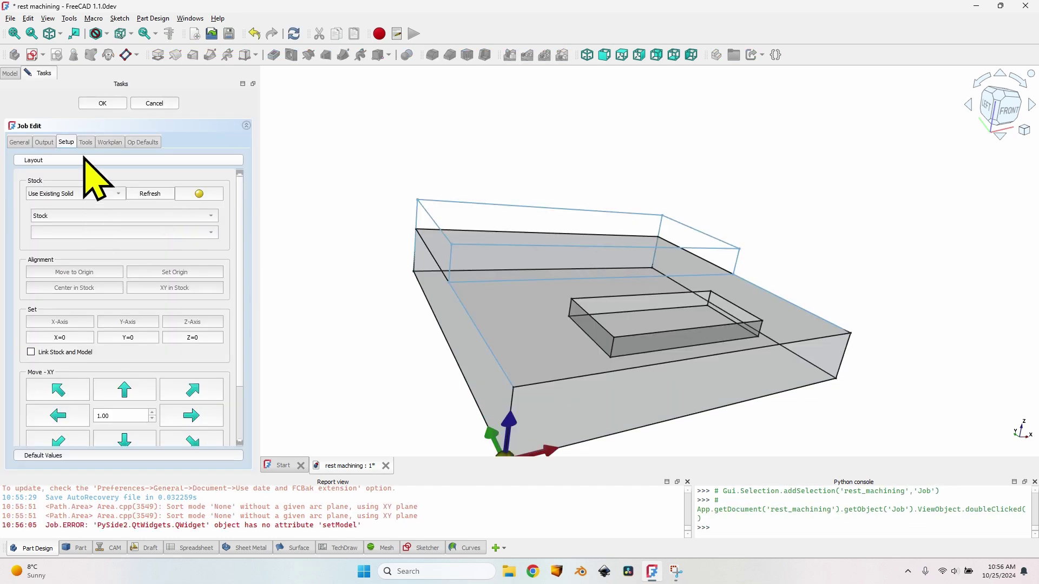
left_click(86, 143)
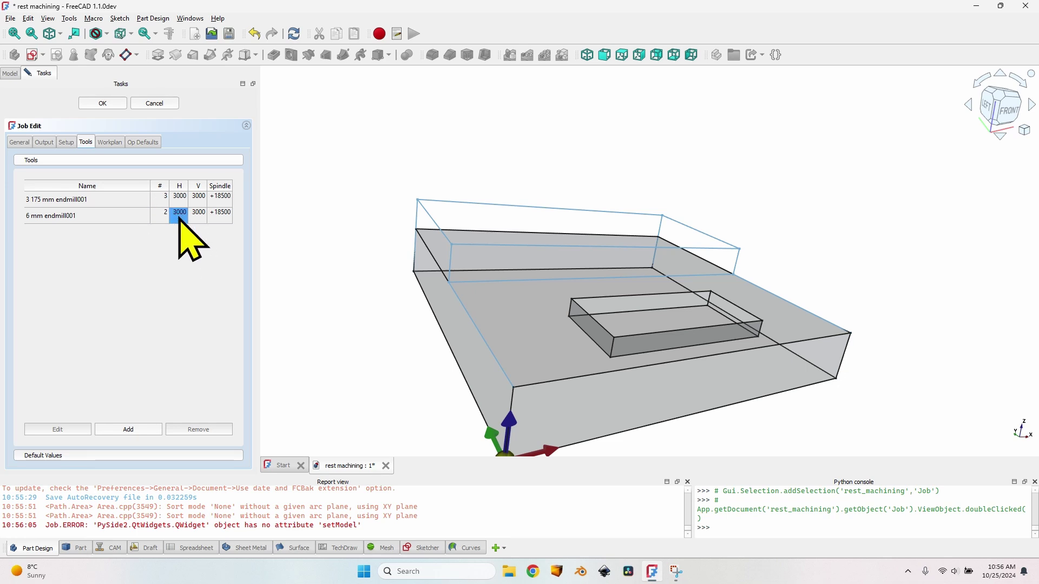
left_click(200, 198)
left_click(154, 104)
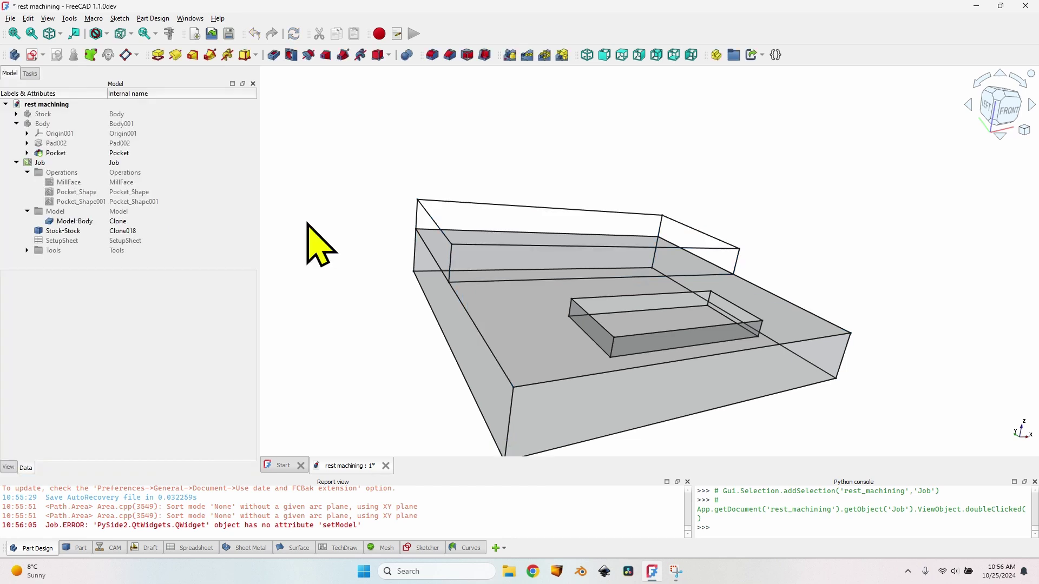
Delete the existing MillFace, Pocket_Shape and Pocket_Shape001 operations from the job and switch to the CAM workbench
left_click(66, 172)
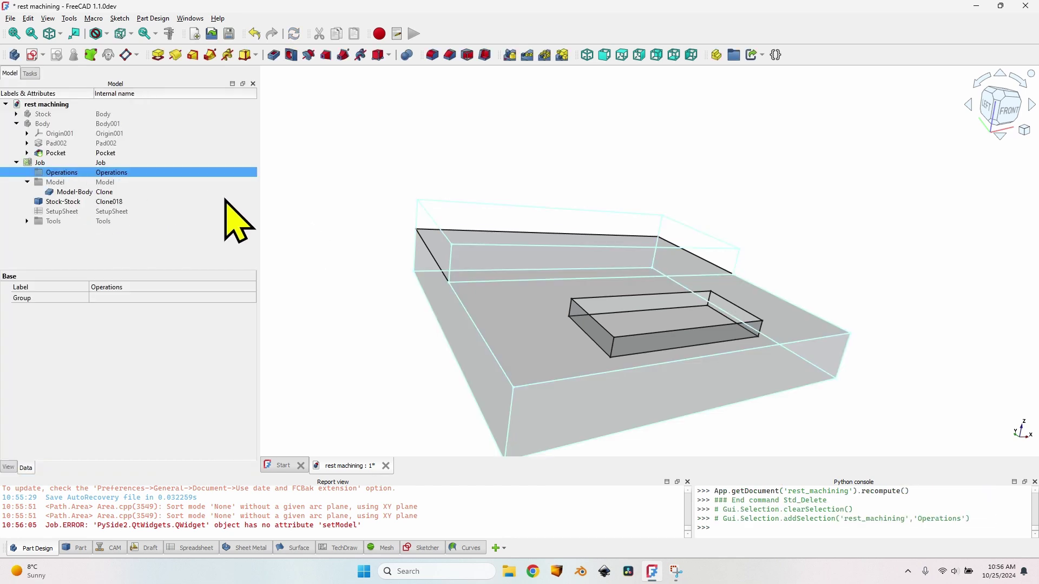
left_click(116, 548)
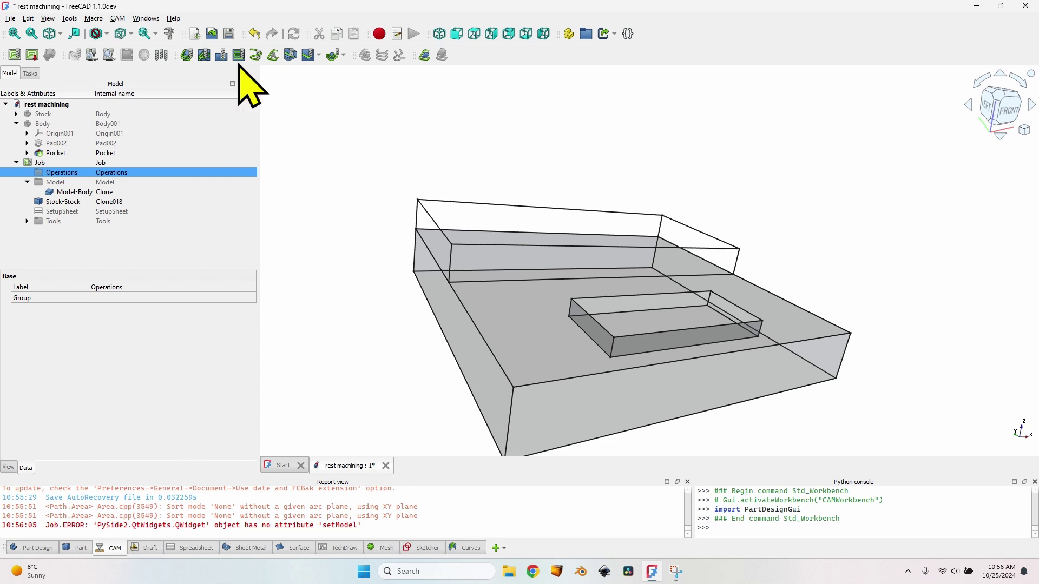
Create a face milling operation on the model's top face with the 6 mm endmill001 tool controller and generate its toolpath
left_click(644, 348)
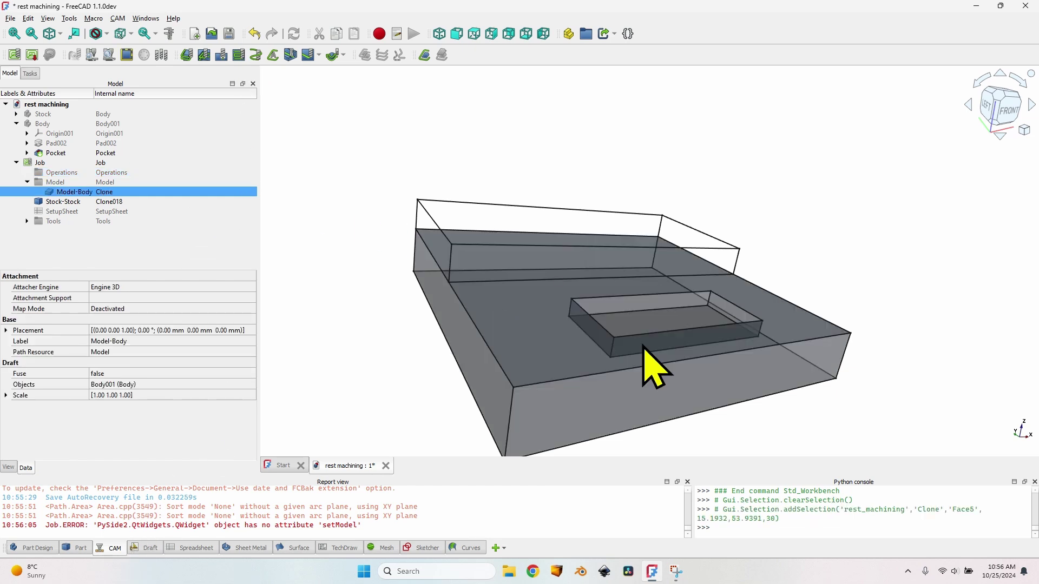
left_click(505, 331)
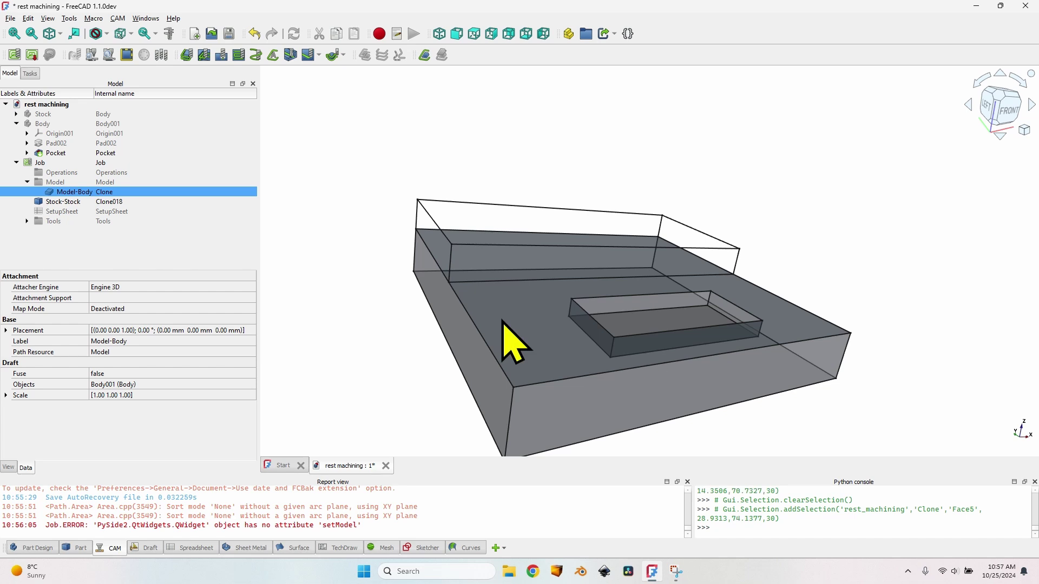
left_click(239, 55)
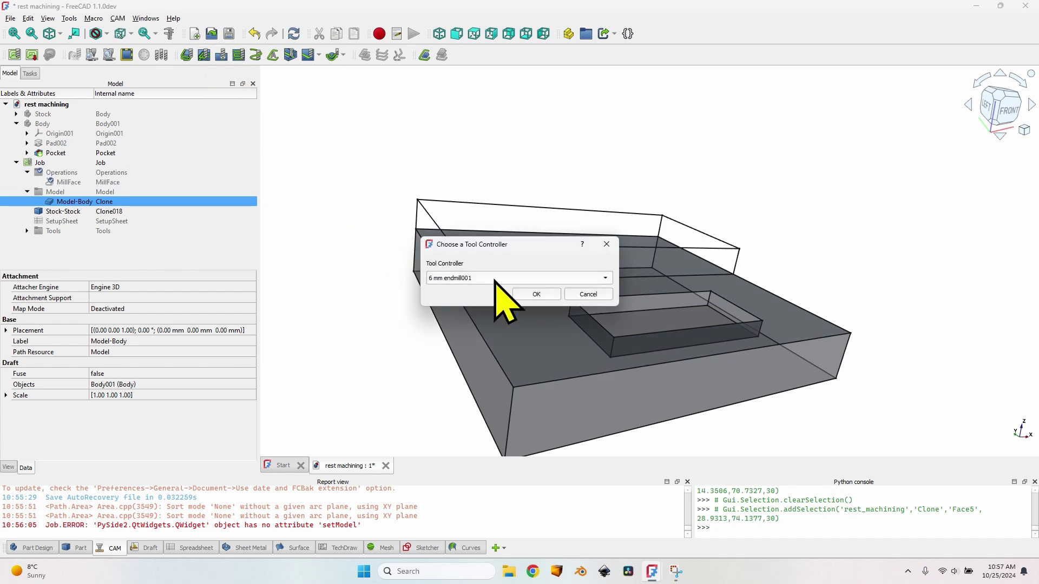
left_click(535, 295)
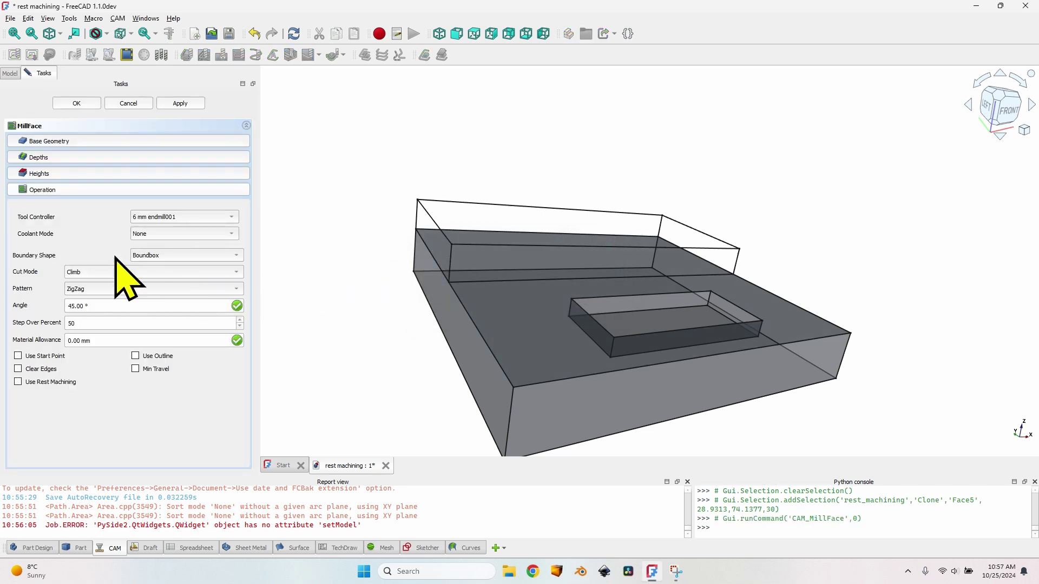
left_click(184, 103)
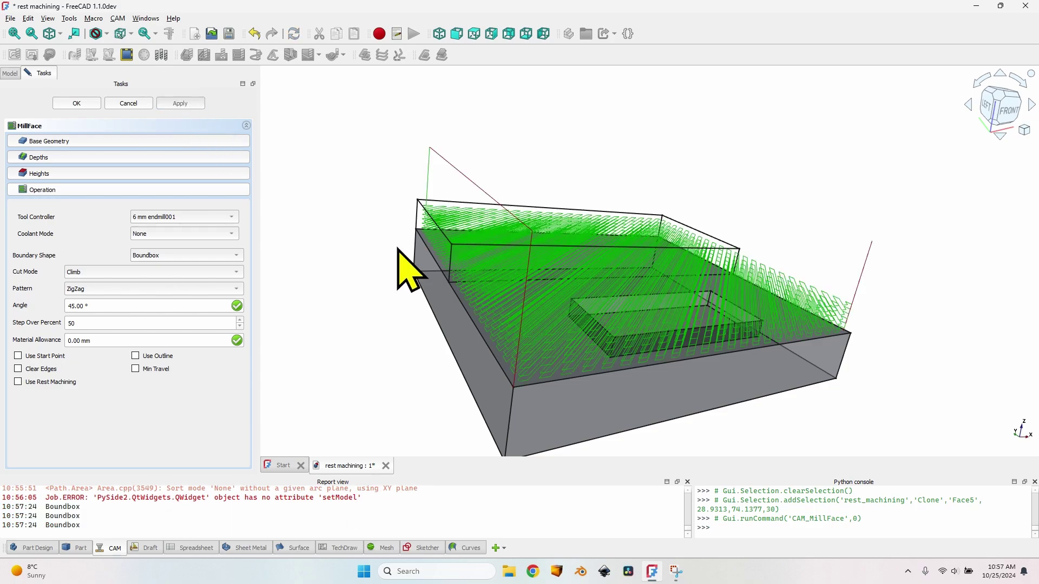
Change the face milling pattern to ZigZagOffset and recalculate the toolpath
middle_click_drag(408, 267, 686, 246)
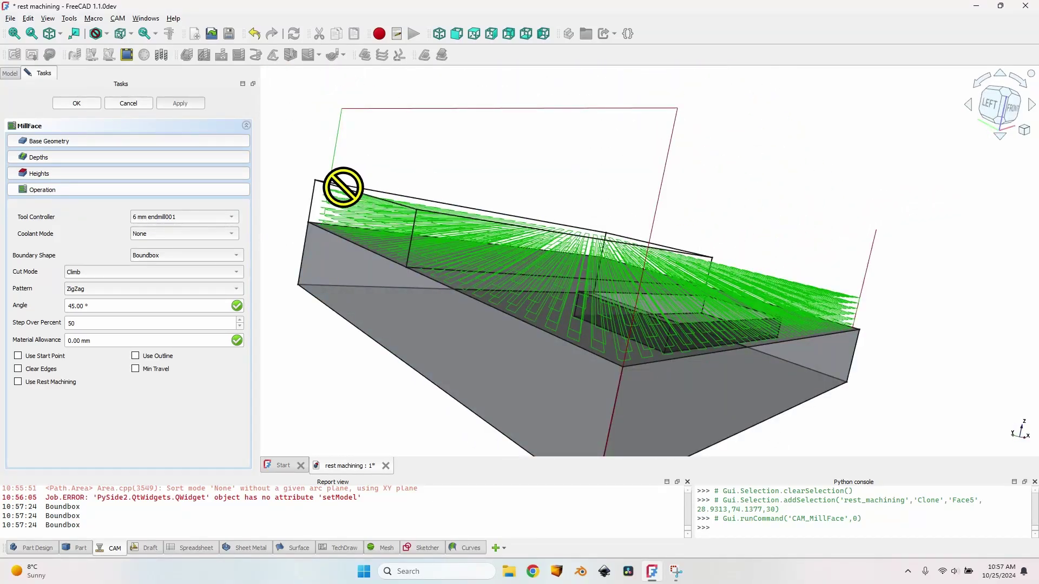
middle_click_drag(519, 230, 568, 254)
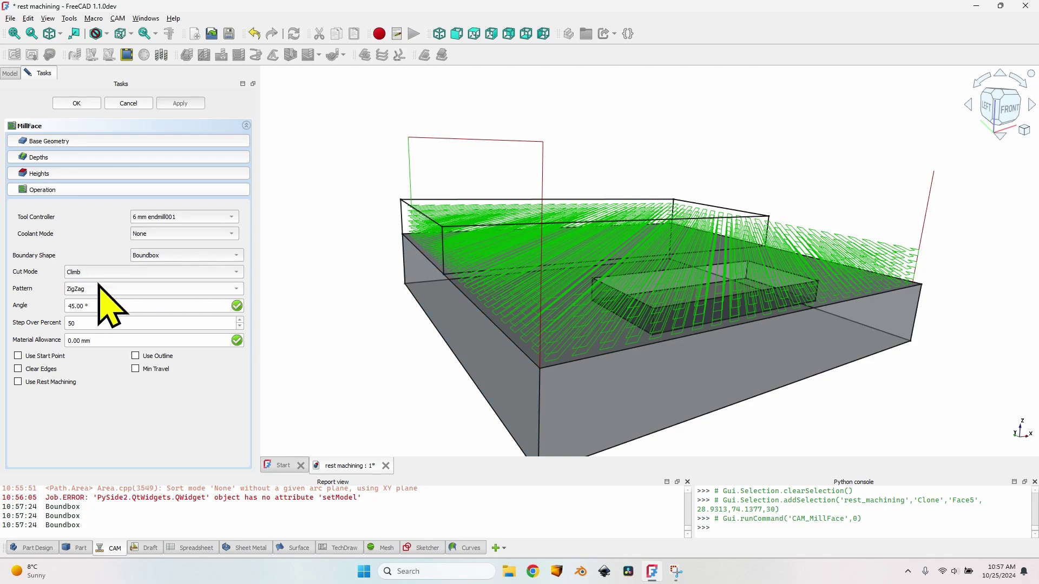
left_click(105, 289)
left_click(121, 313)
left_click(181, 103)
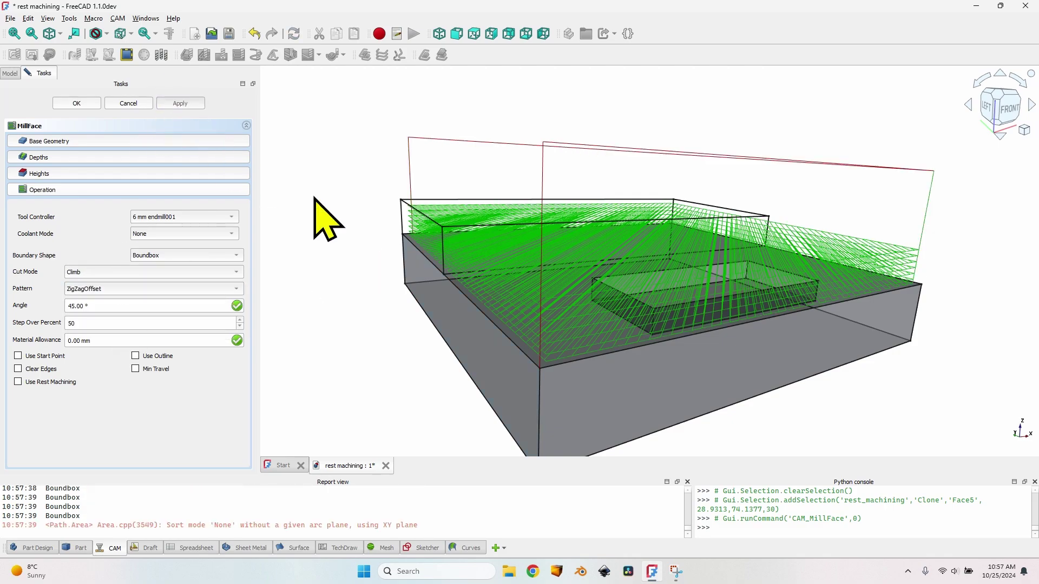
Enable Clear Edges for the face milling operation and accept it
middle_click_drag(580, 302, 700, 376)
scroll(517, 134, "up", 5)
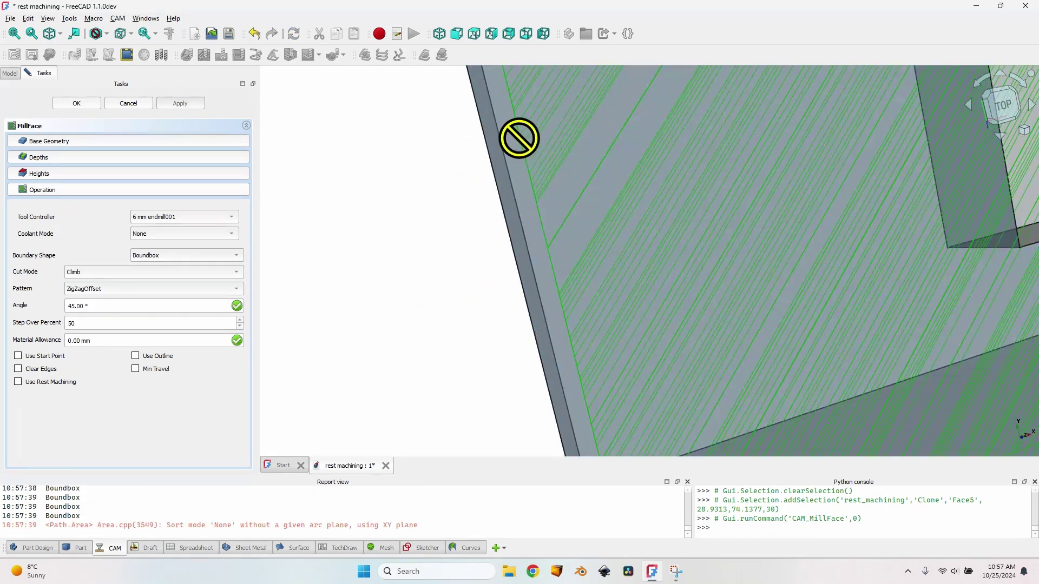
scroll(566, 327, "down", 5)
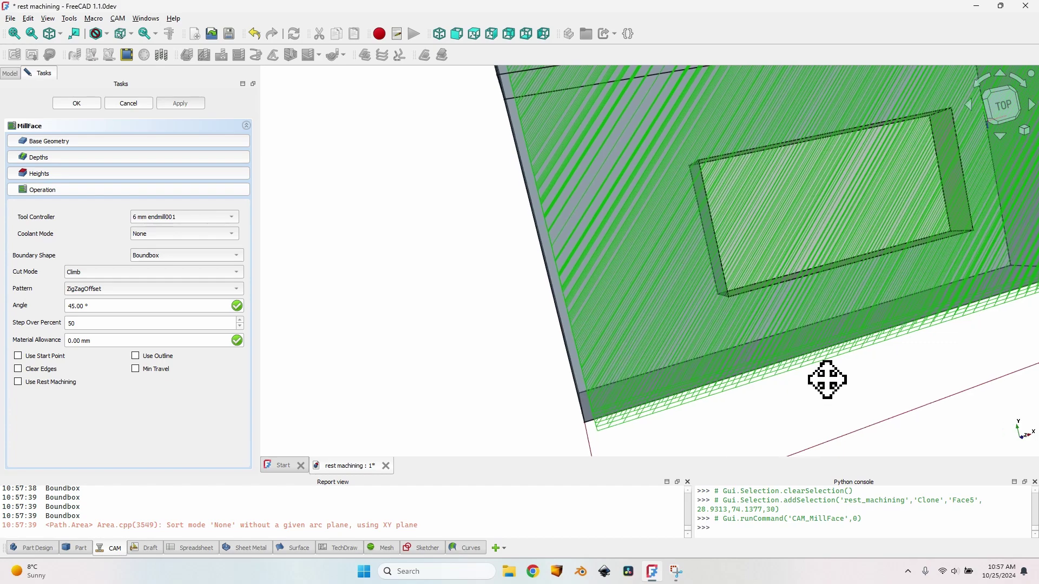
middle_click_drag(824, 379, 503, 299)
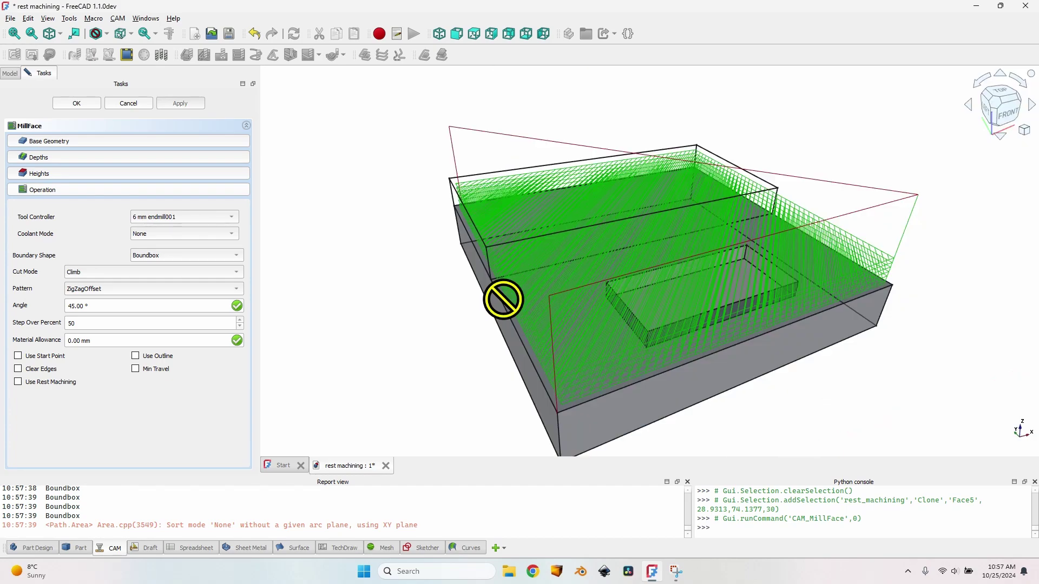
middle_click_drag(364, 343, 565, 403)
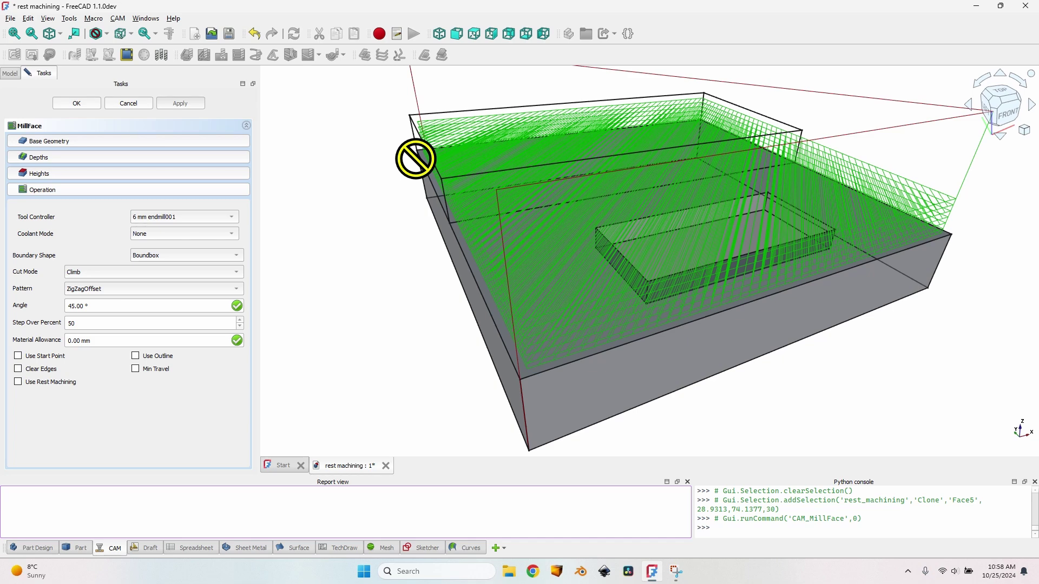
left_click(46, 368)
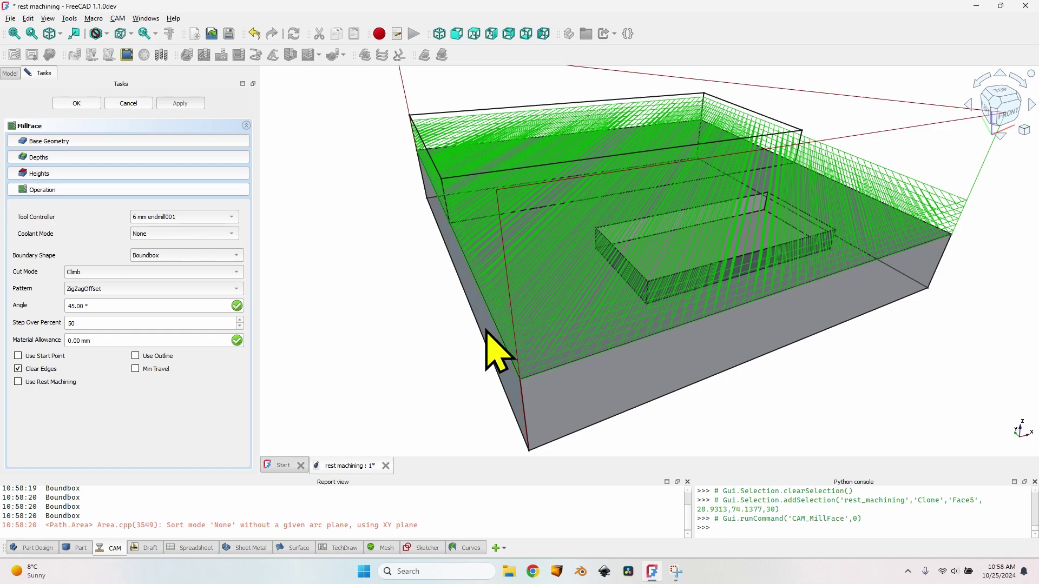
left_click(77, 102)
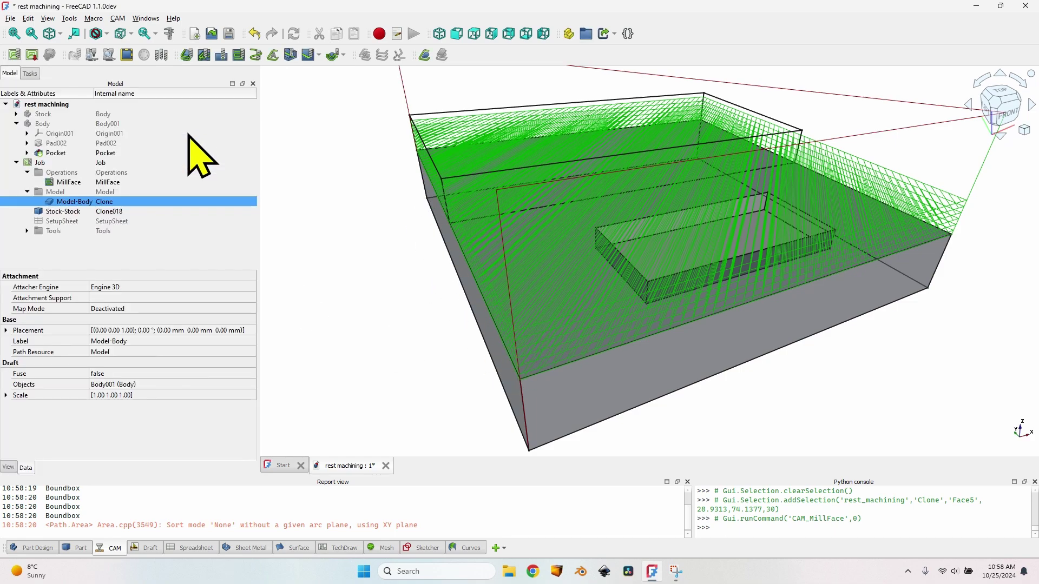
Hide the MillFace toolpath under the job's operations
left_click(98, 174)
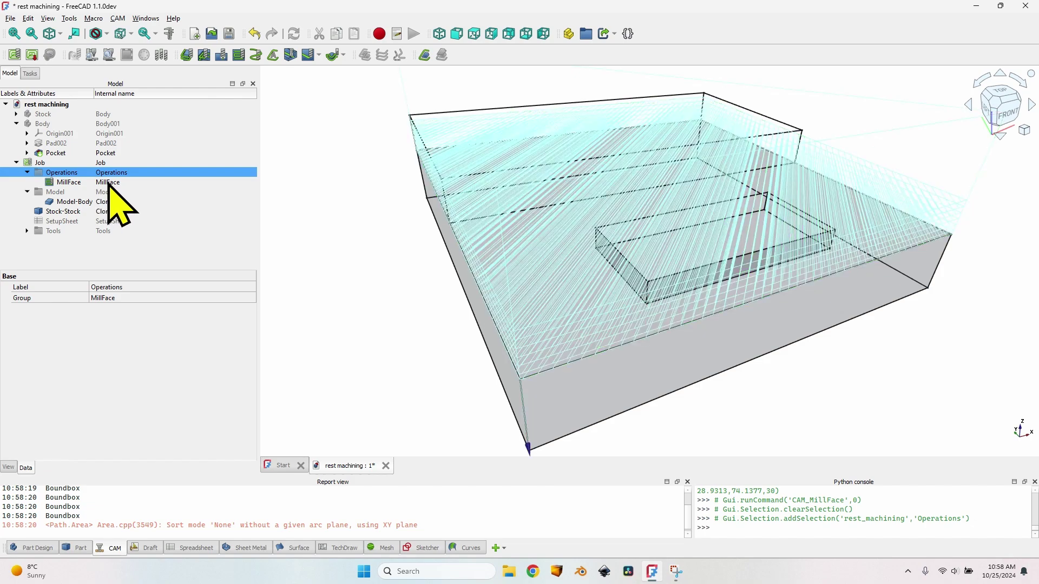
left_click(108, 183)
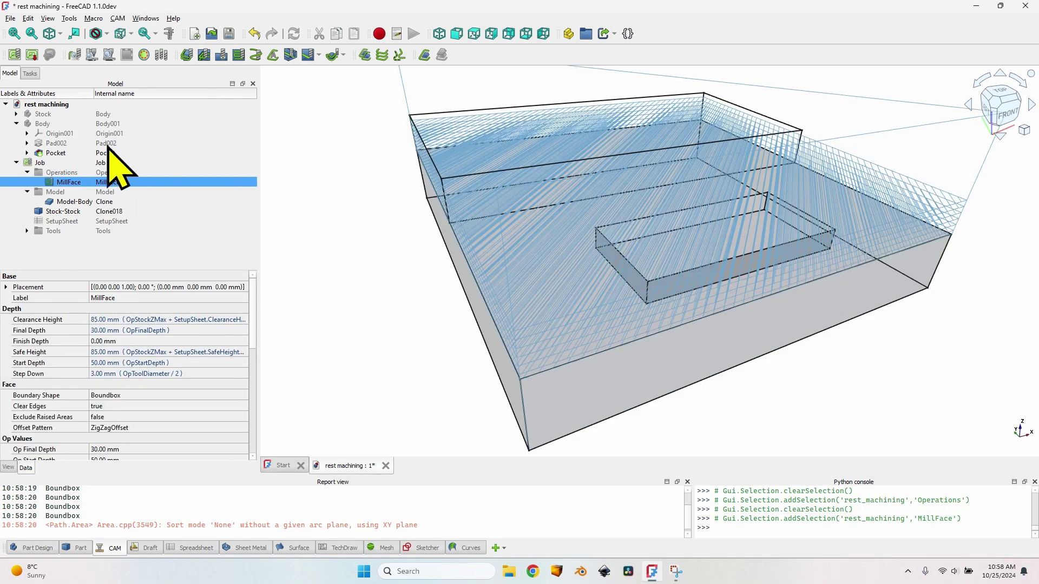
key("space")
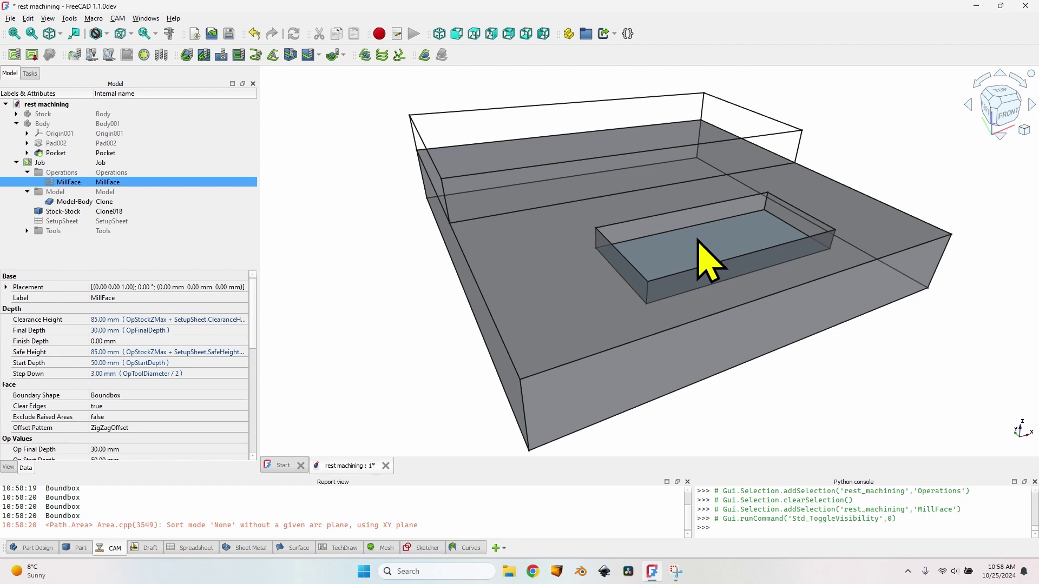
Create a Pocket Shape operation on the floor of the rectangular pocket with 6 mm endmill001 and generate its toolpath
left_click(697, 252)
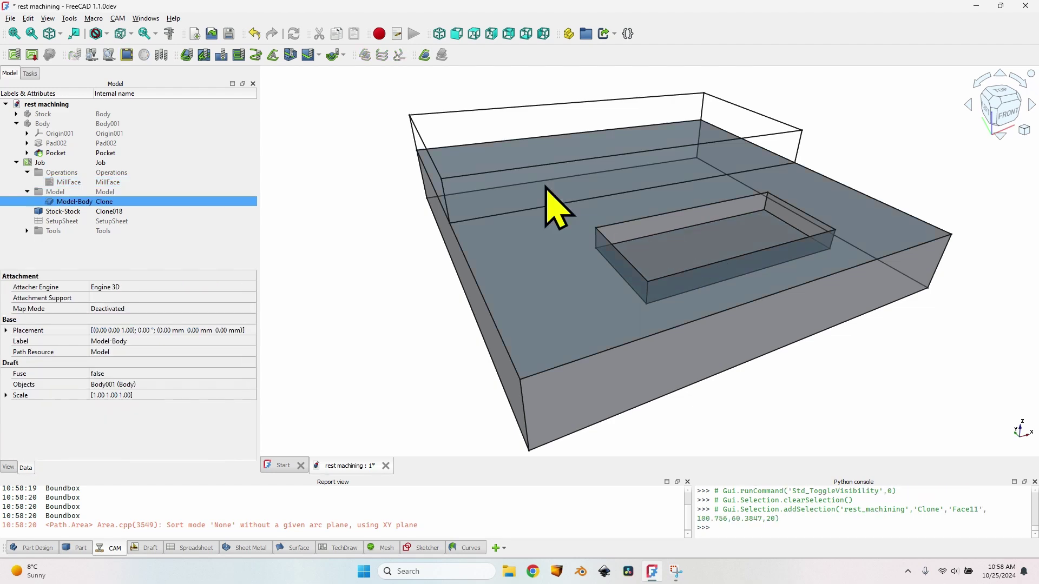
left_click(207, 59)
left_click(181, 103)
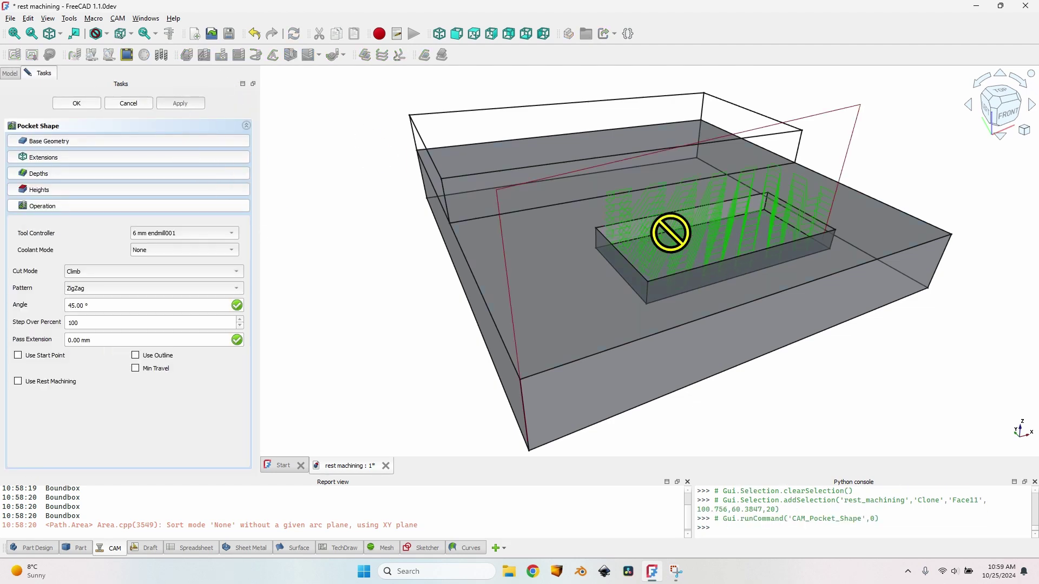
Change the pocket operation's pattern to ZigZagOffset, recalculate the toolpath, check it from several angles and accept the operation
scroll(749, 287, "up", 2)
middle_click_drag(739, 271, 757, 303)
left_click(115, 288)
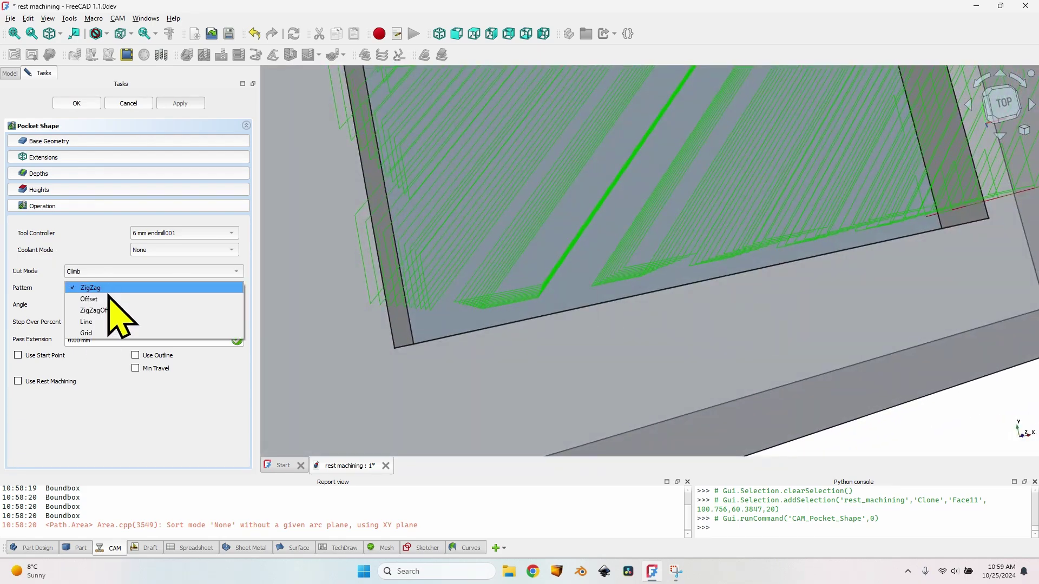
left_click(123, 307)
left_click(182, 103)
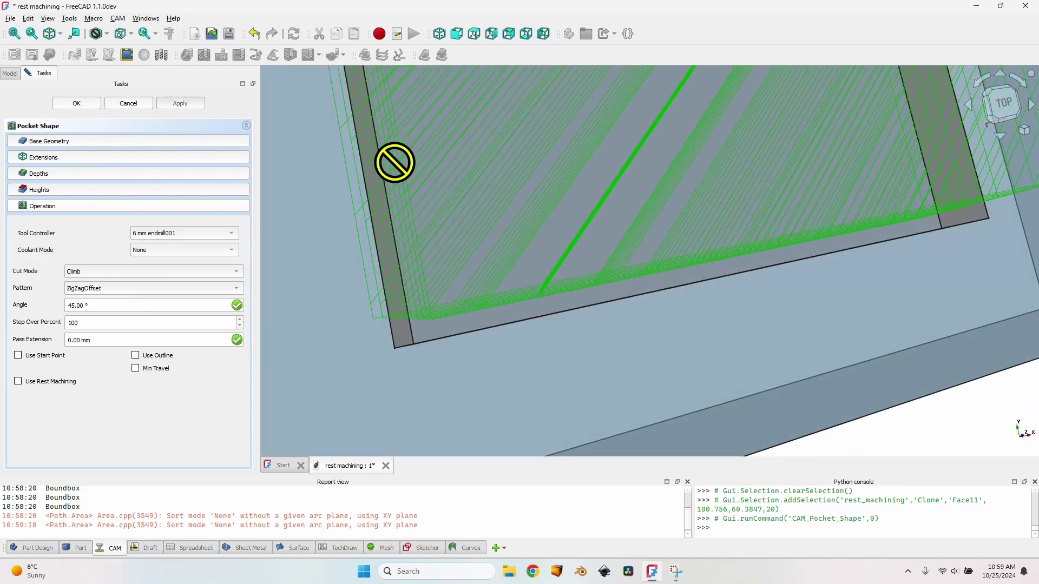
scroll(734, 252, "down", 4)
middle_click_drag(733, 252, 665, 278)
scroll(591, 199, "up", 3)
middle_click_drag(590, 199, 521, 202)
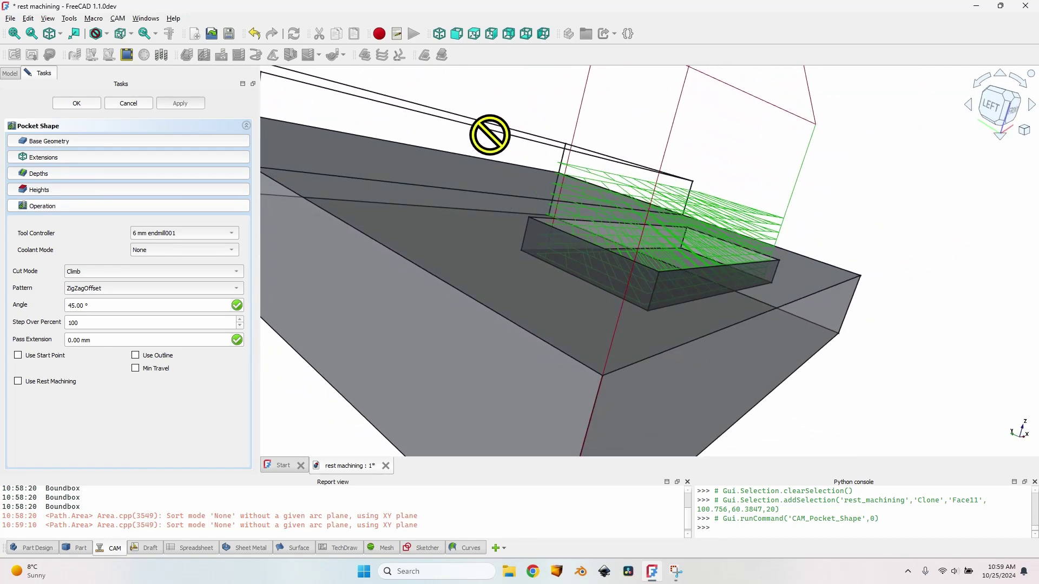
scroll(541, 157, "down", 2)
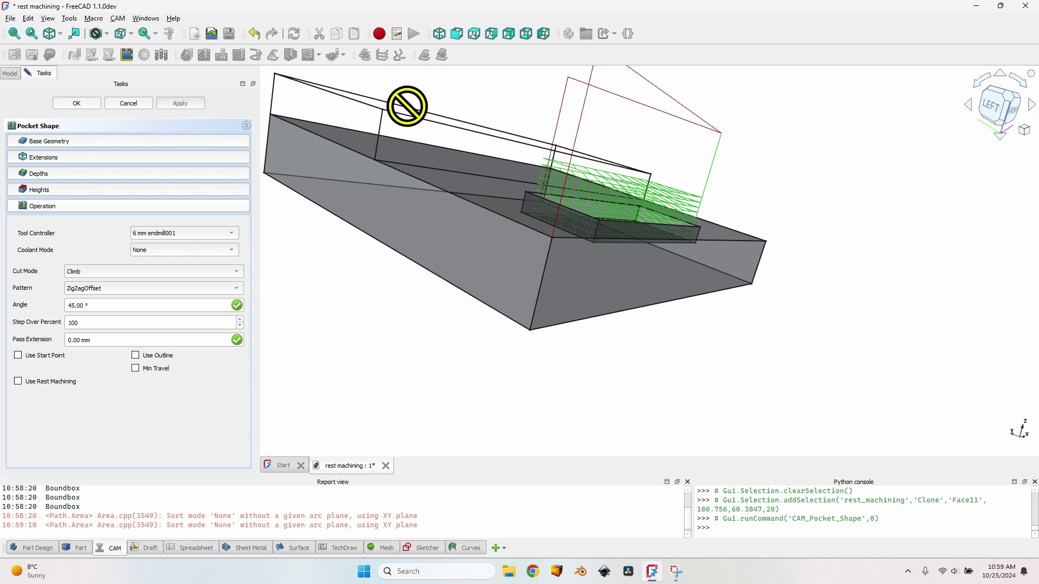
middle_click_drag(407, 106, 485, 244)
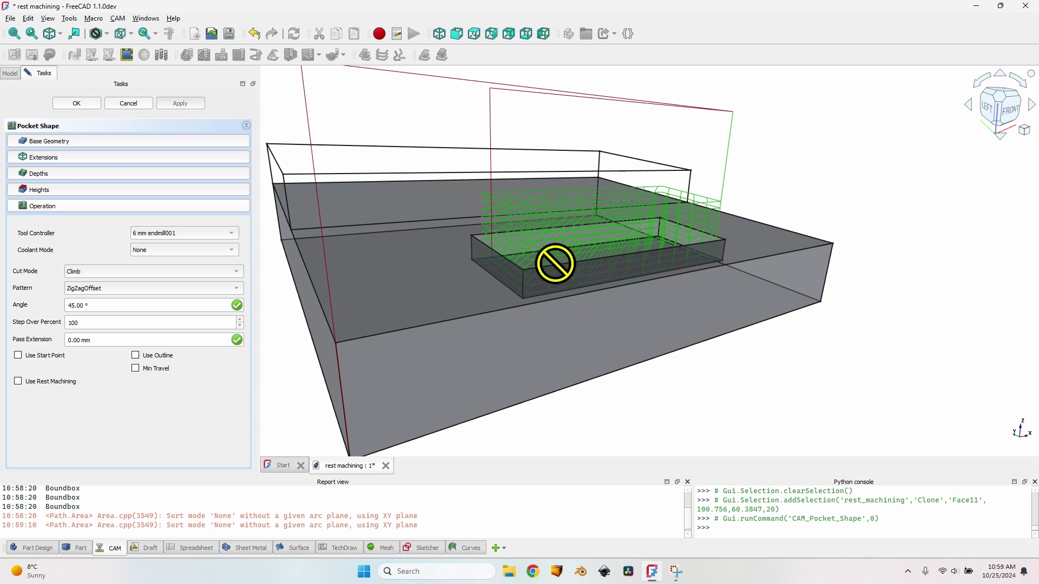
left_click(89, 102)
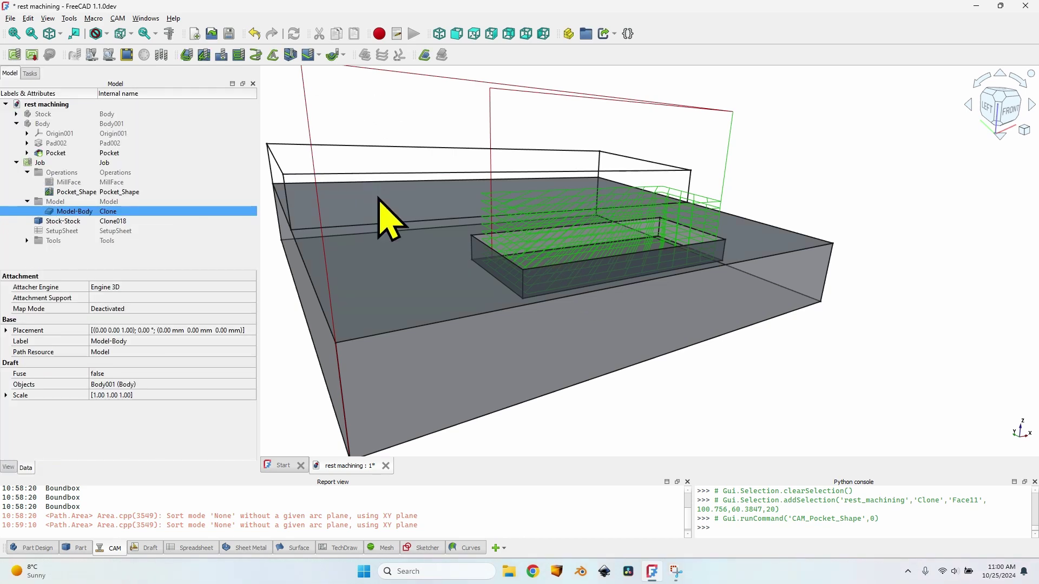
Show the MillFace toolpath alongside the pocket toolpath, compare both from several angles and hide MillFace again
left_click(103, 173)
left_click(103, 183)
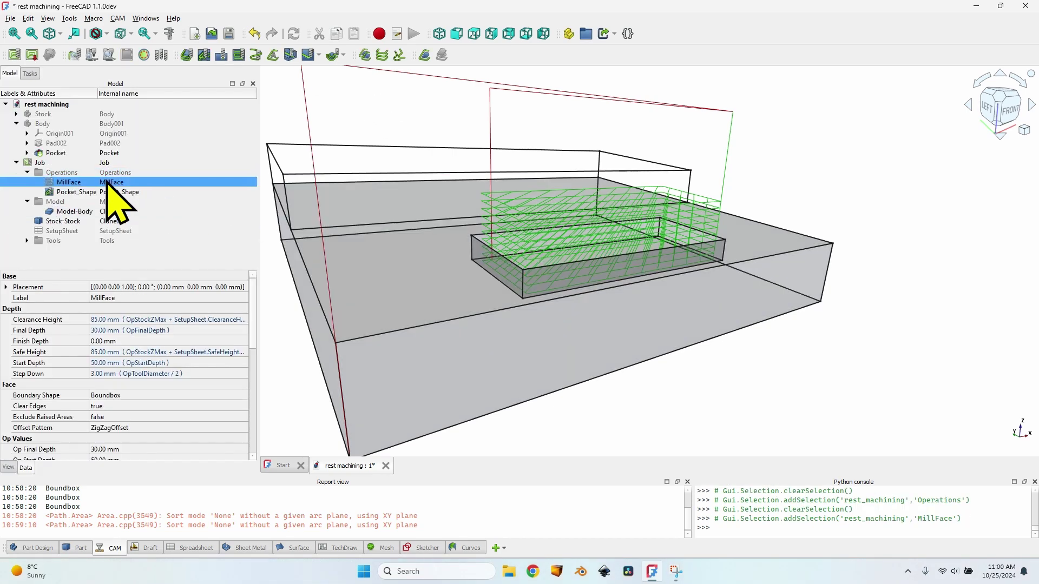
key("space")
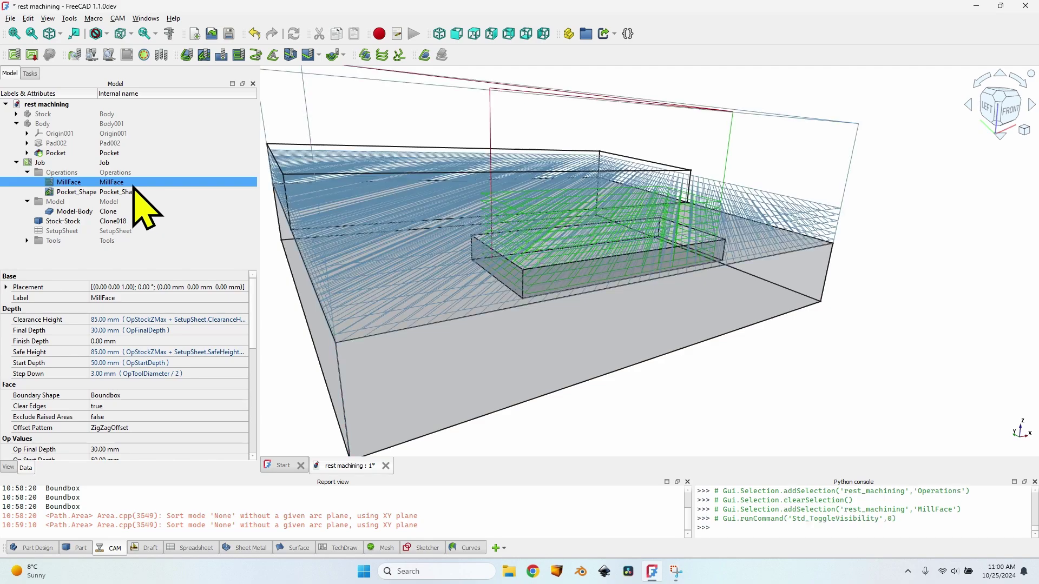
mouse_move(325, 241)
middle_mouse_down()
mouse_move(817, 353)
mouse_move(836, 321)
mouse_move(816, 376)
middle_mouse_up()
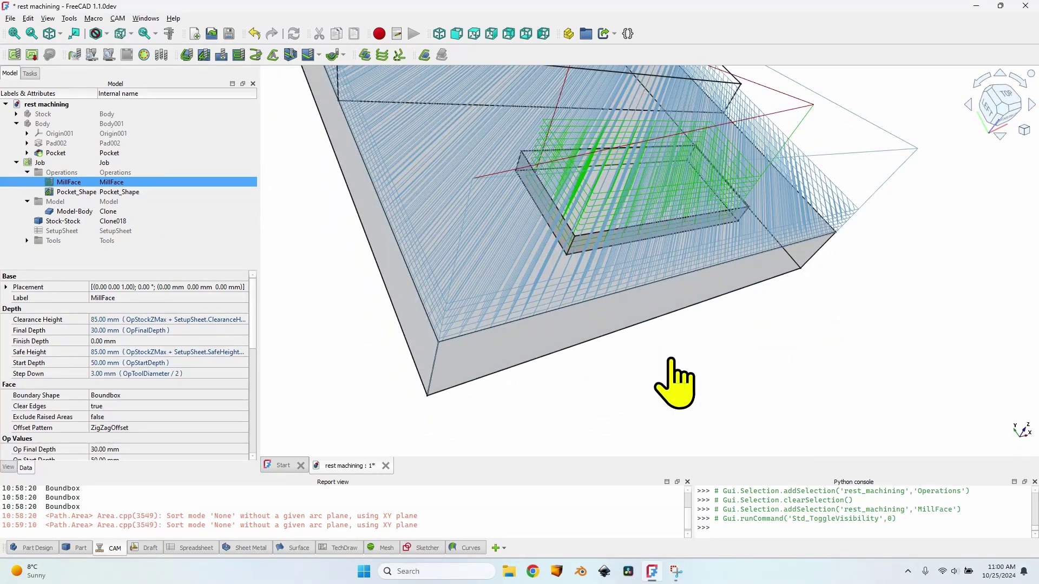
middle_click_drag(652, 378, 696, 366)
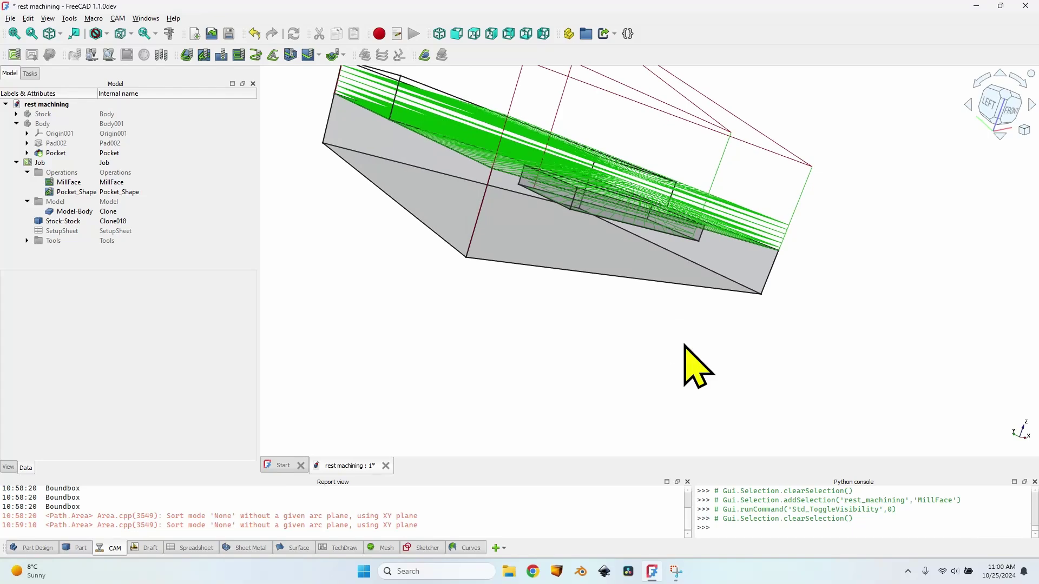
middle_click_drag(627, 204, 520, 160)
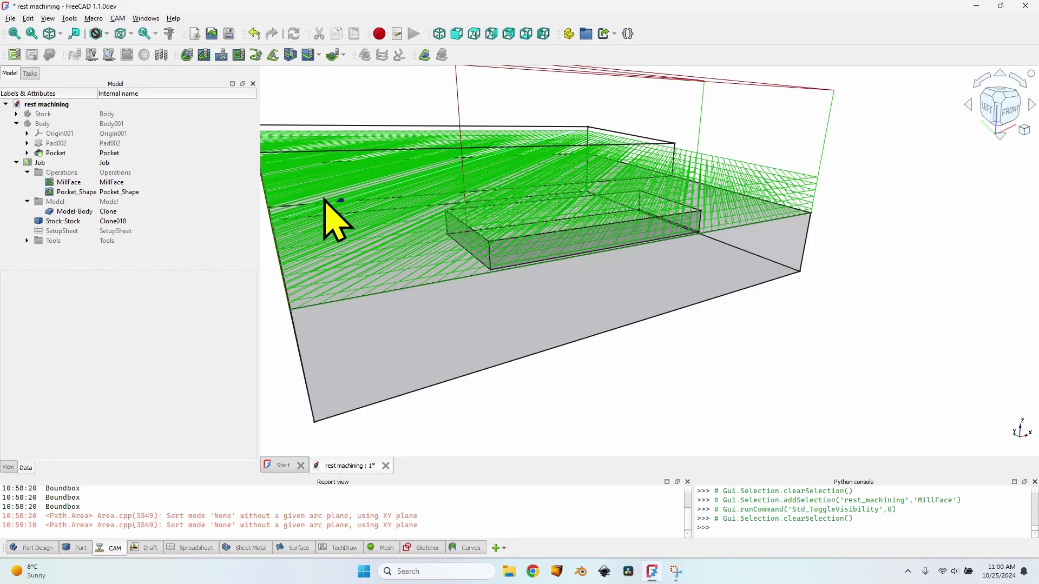
left_click(68, 183)
key("space")
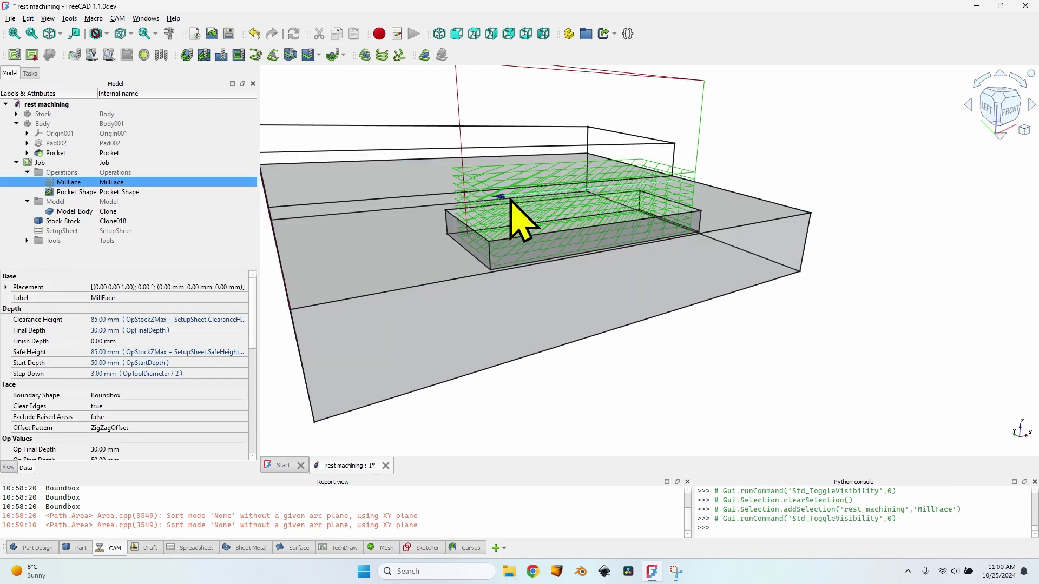
Try to set the pocket operation's start depth to 30 mm from the model's top face, recalculate it and cancel the edit
left_click(101, 192)
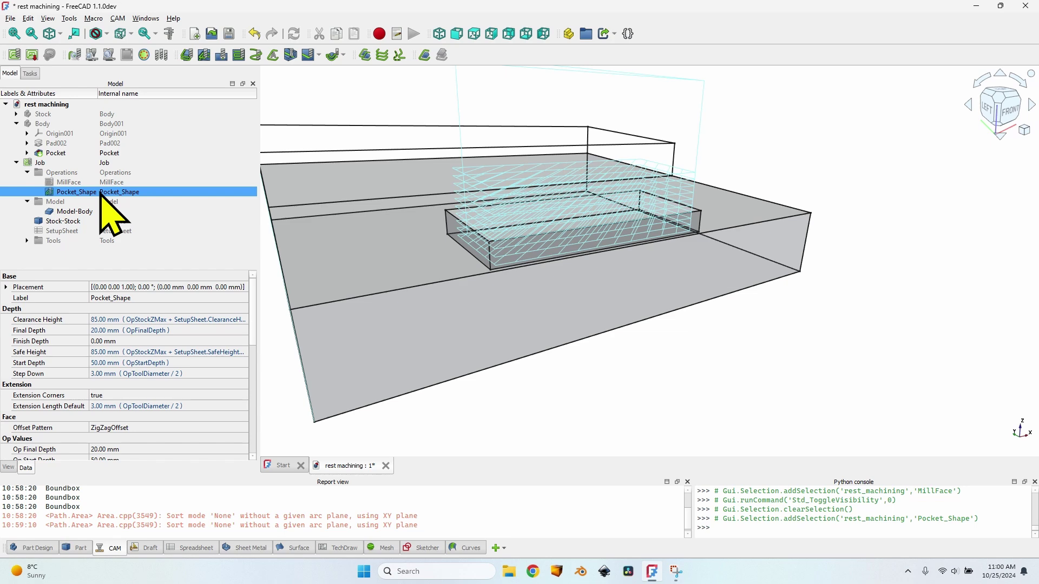
double_click(86, 192)
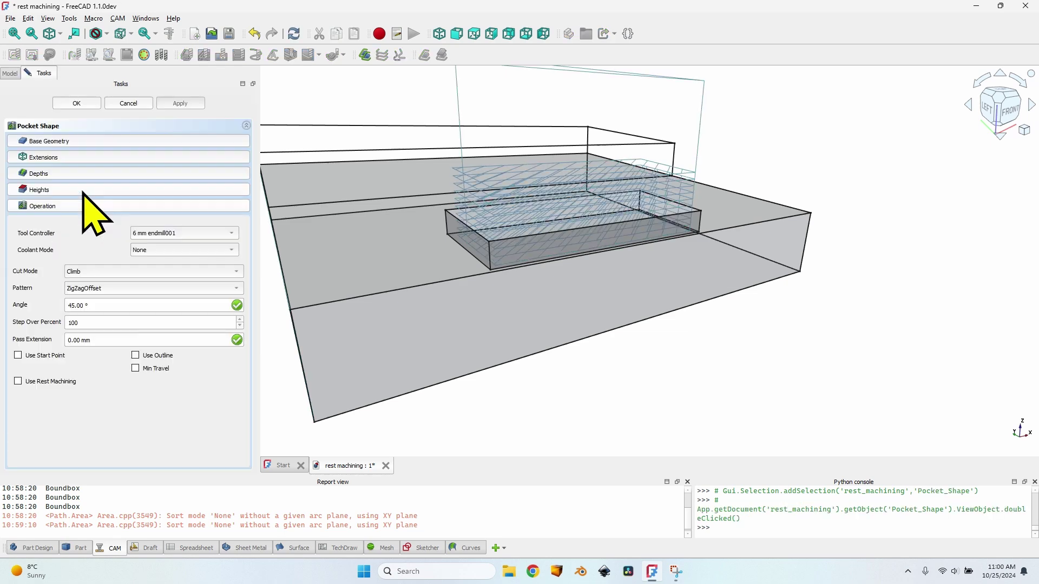
left_click(61, 173)
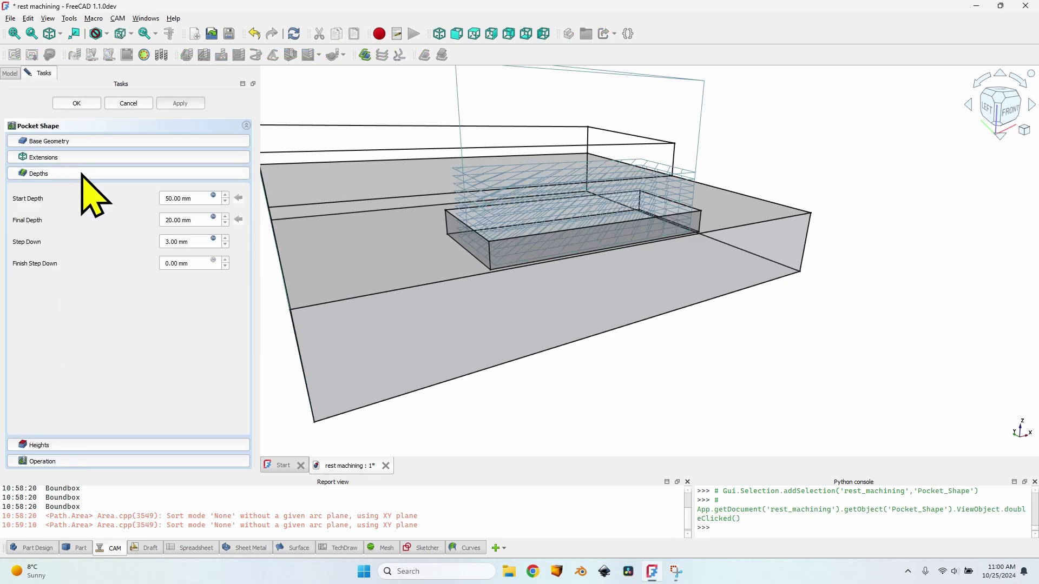
left_click(238, 198)
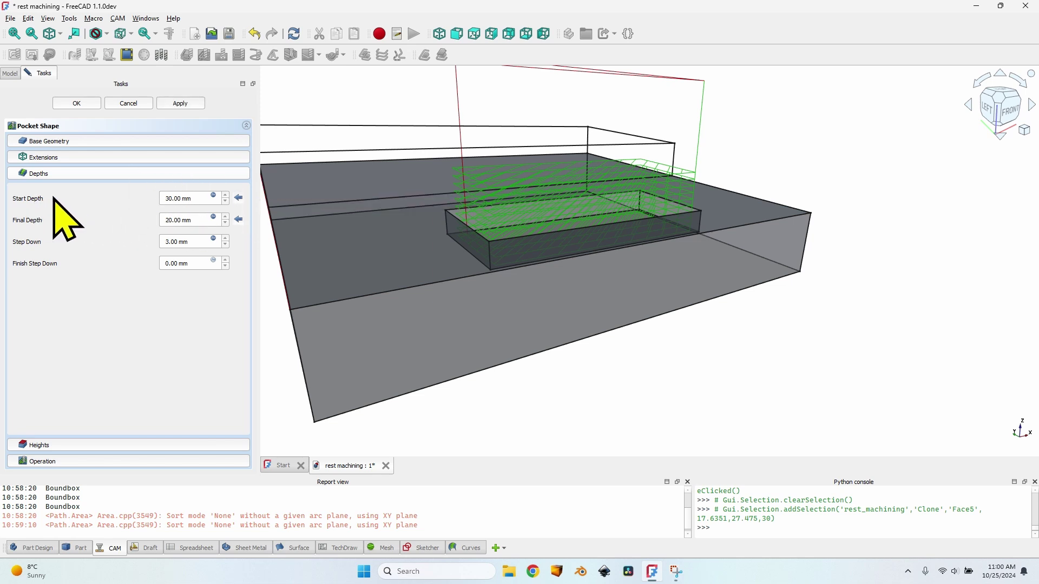
left_click(180, 103)
left_click(128, 103)
Enable Use Rest Machining for the pocket operation, recalculate its toolpath and accept the operation
left_click(82, 192)
double_click(84, 192)
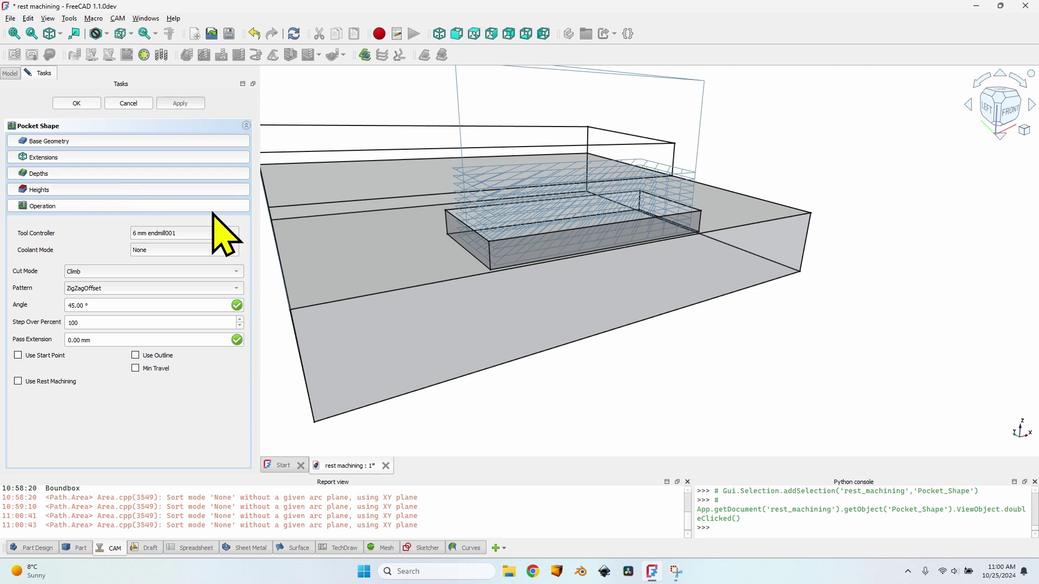
left_click(38, 382)
left_click(38, 383)
left_click(180, 104)
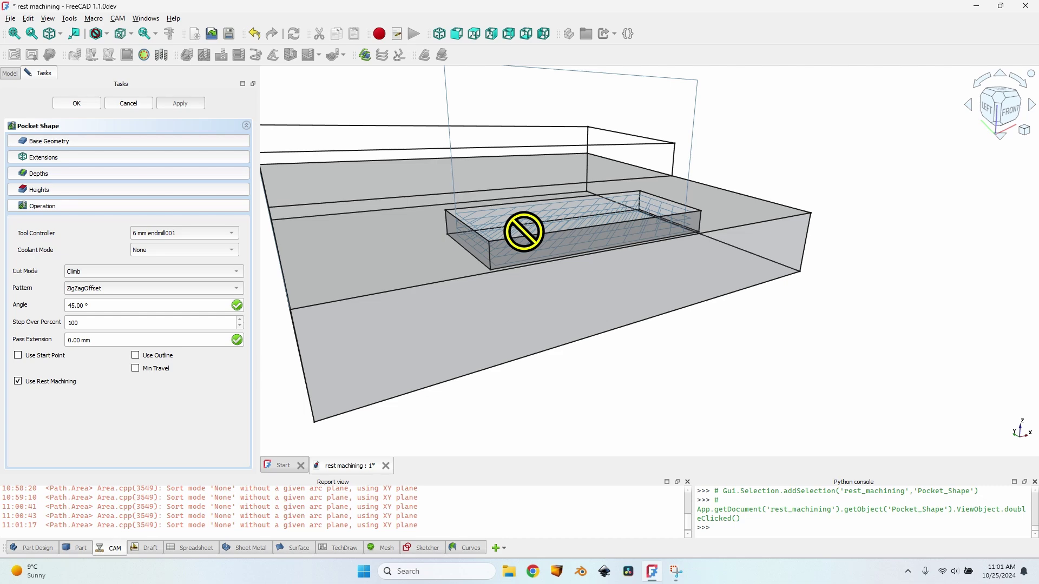
left_click(76, 103)
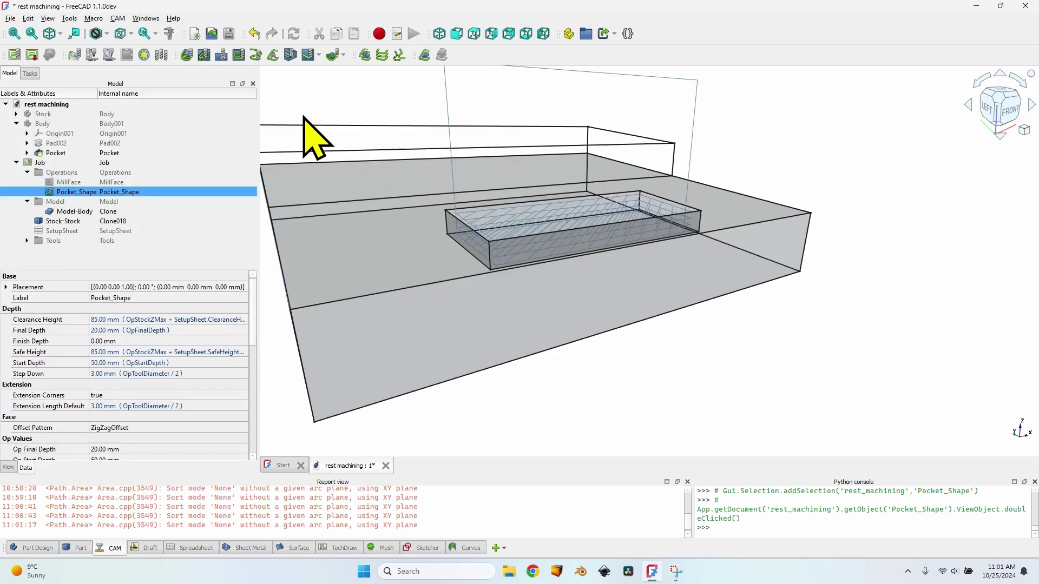
Compare the MillFace toolpath with the recalculated pocket toolpath, leaving only the pocket toolpath shown
left_click(64, 182)
key("space")
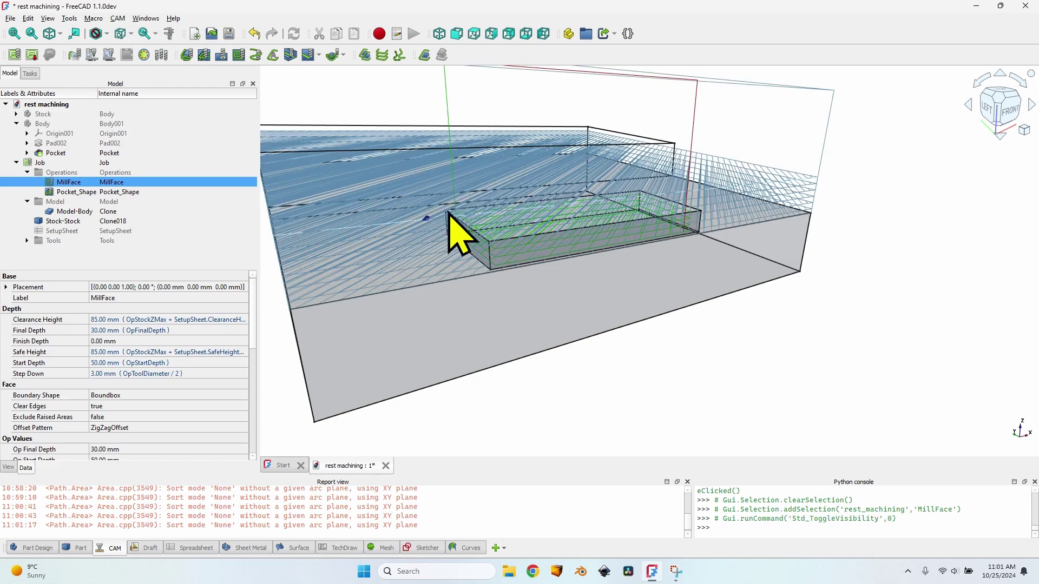
middle_click_drag(406, 165, 406, 200)
key("space")
scroll(747, 181, "up", 5)
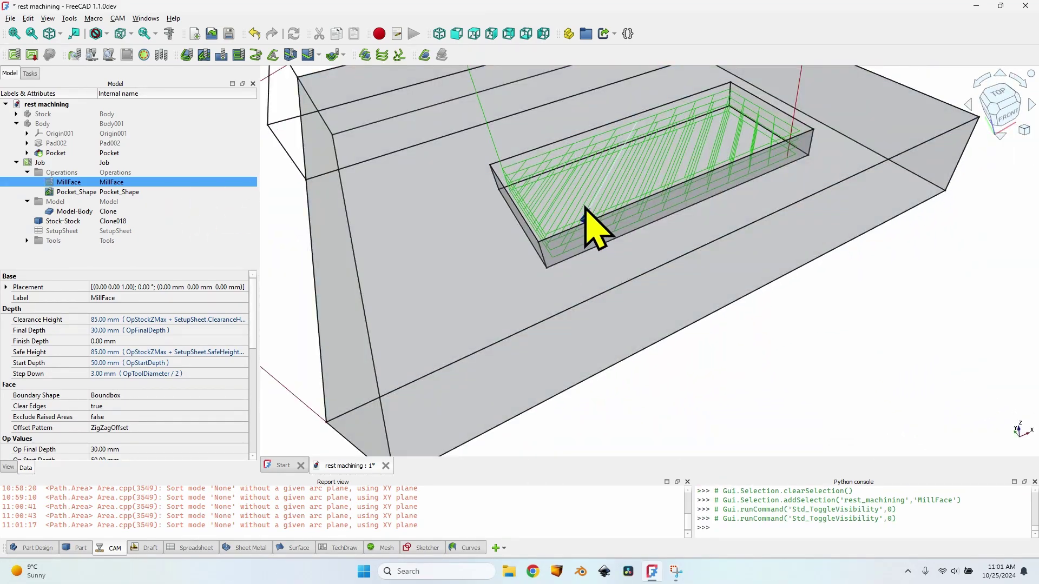
Examine the pocket operation's Use Rest Machining property and its toolpath inside the pocket, especially around the corners
left_click(81, 192)
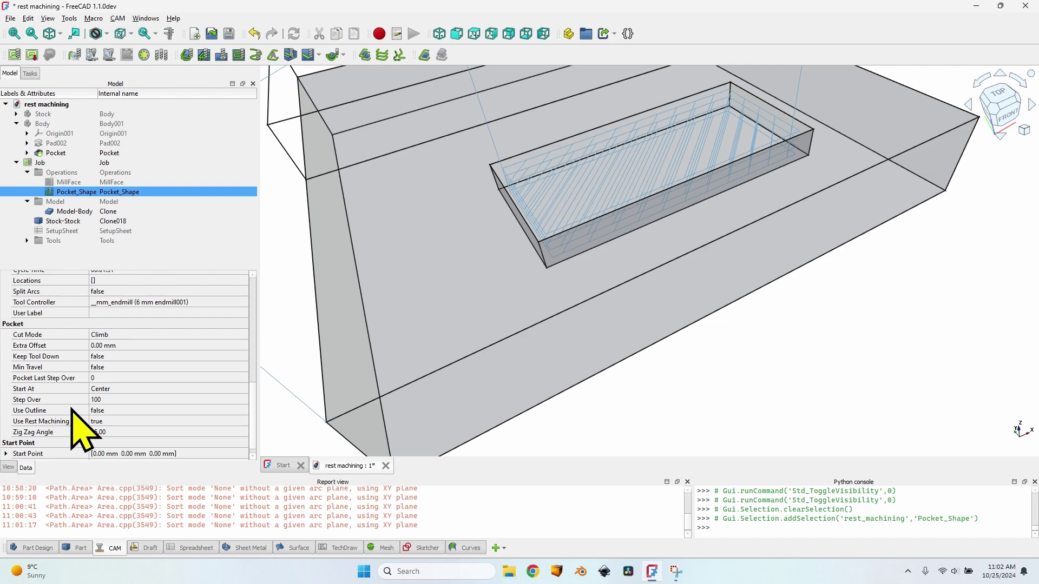
mouse_move(102, 424)
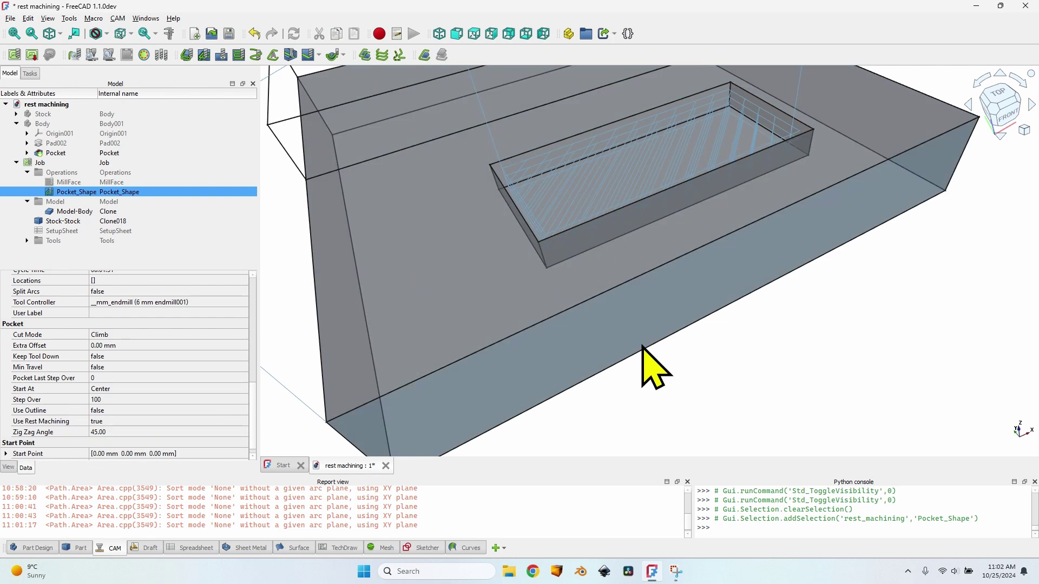
scroll(644, 346, "down", 3)
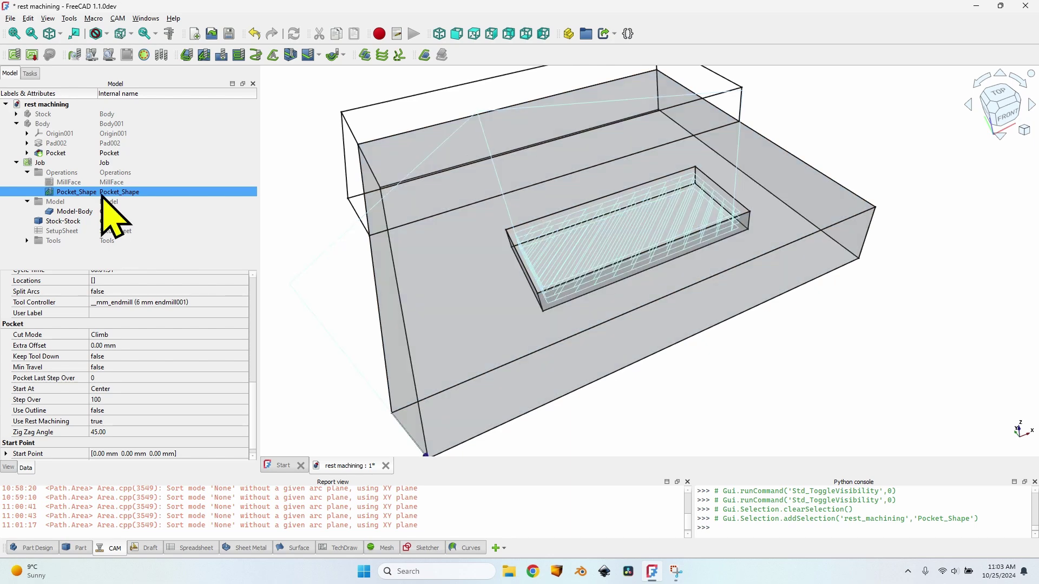
scroll(580, 220, "up", 5)
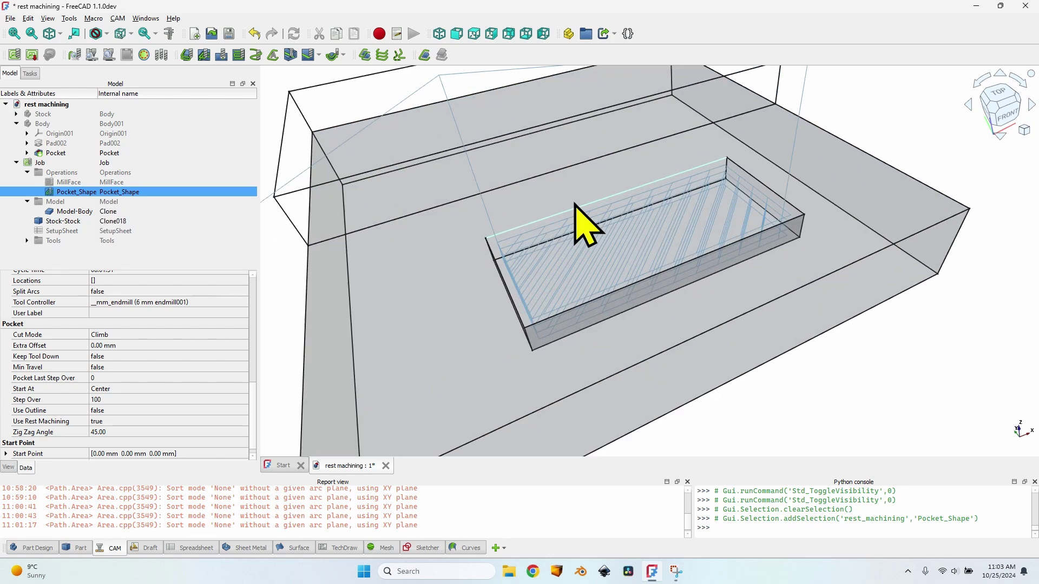
middle_click_drag(579, 220, 614, 271)
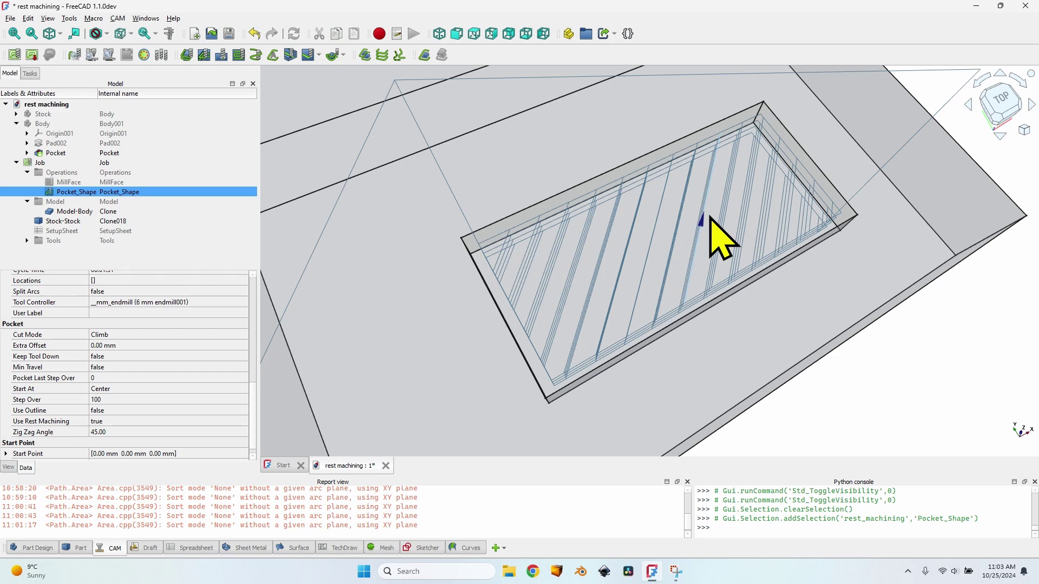
Duplicate the pocket operation, assign 3 175 mm endmill001 to the copy, recalculate its toolpath and accept it
left_click(364, 57)
double_click(93, 203)
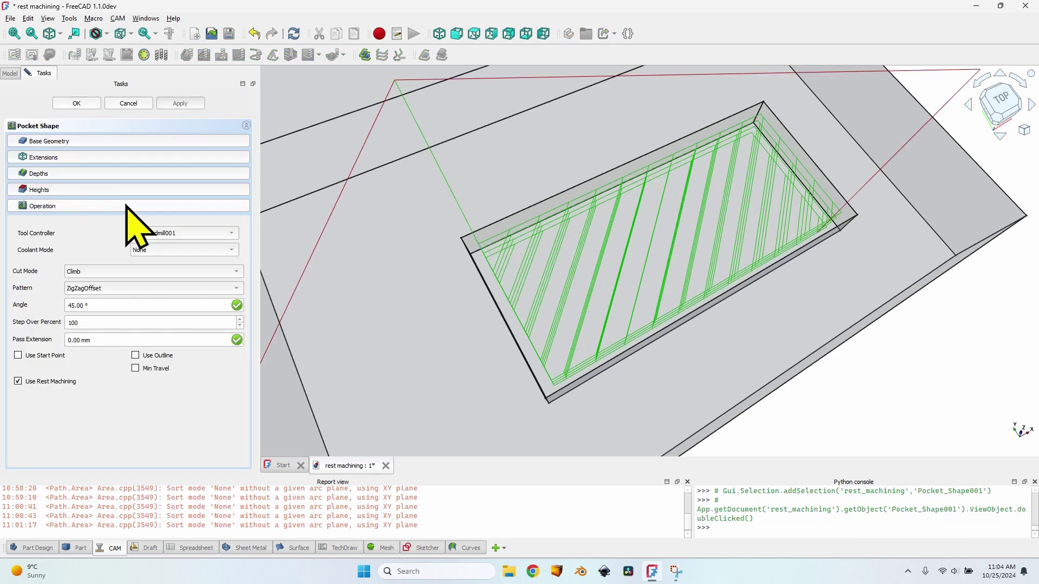
left_click(162, 233)
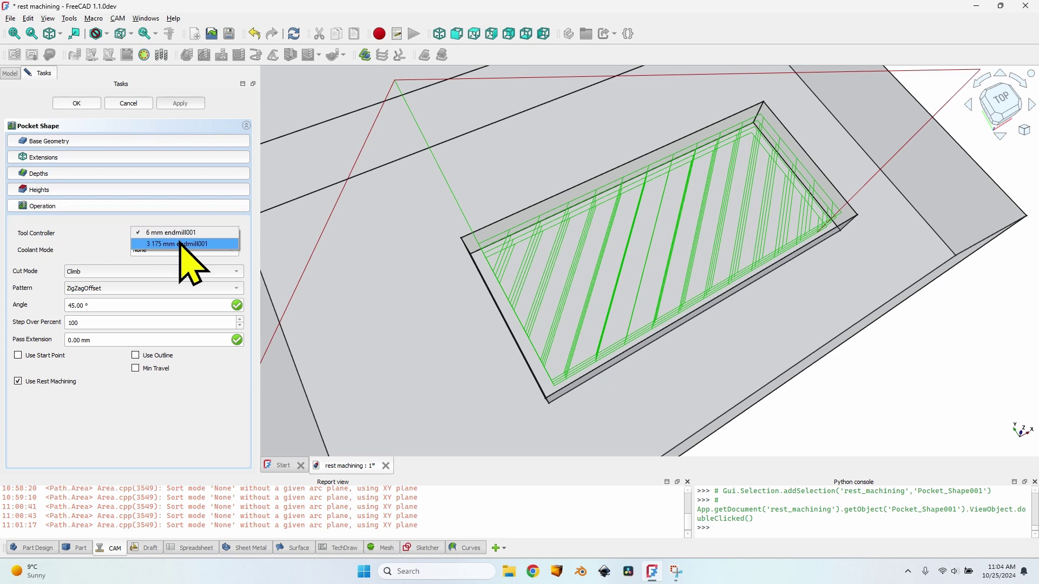
left_click(162, 244)
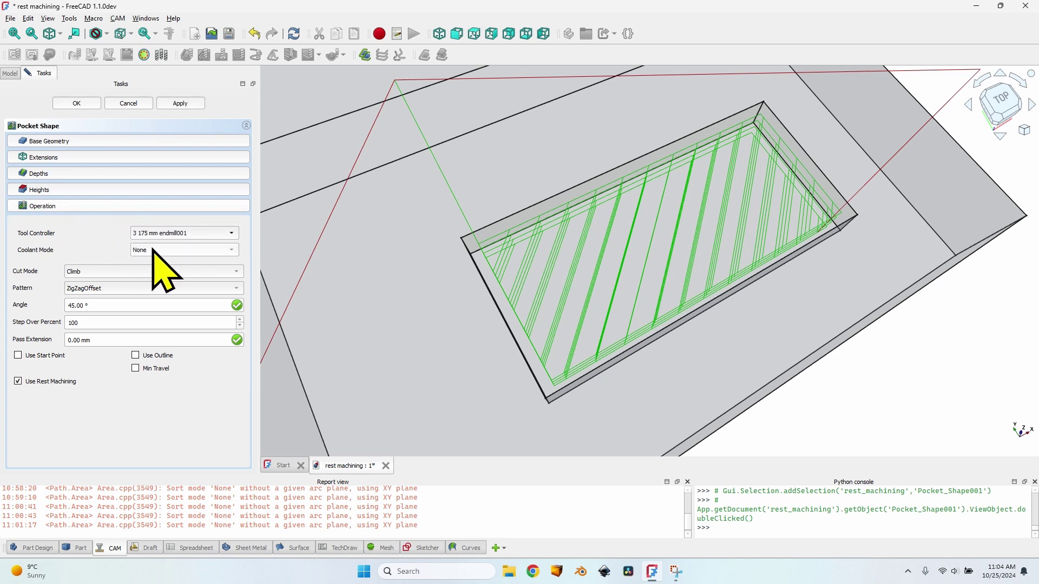
left_click(180, 103)
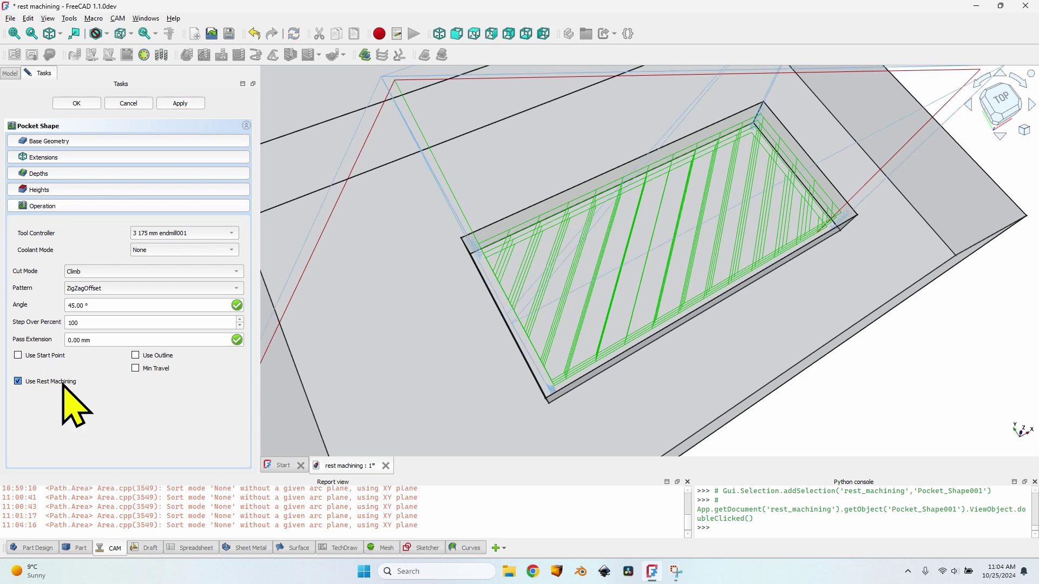
left_click(76, 103)
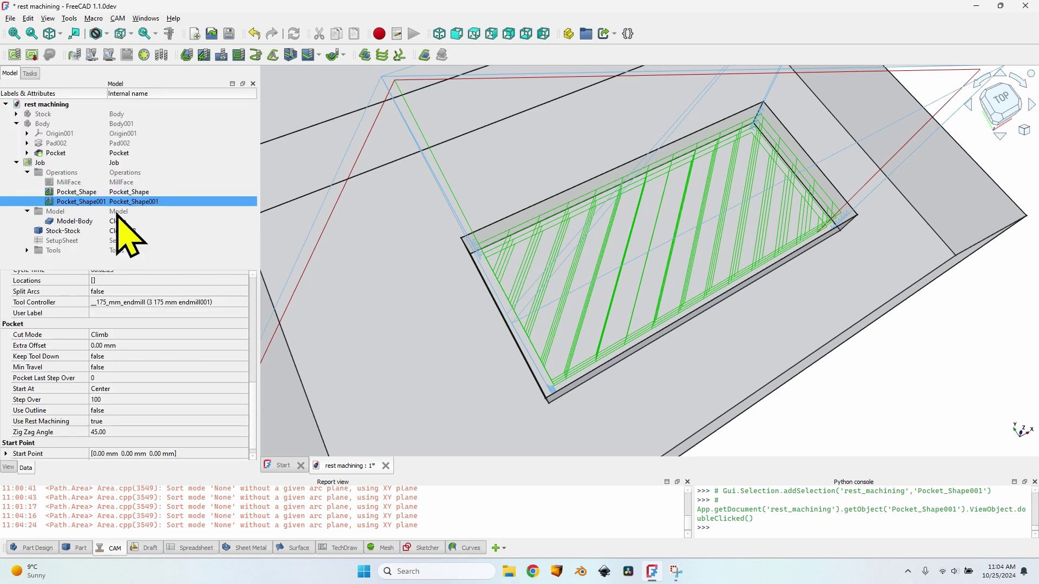
Hide the first pocket toolpath to inspect the duplicate's rest machining moves in the corners, and show it again
left_click(100, 192)
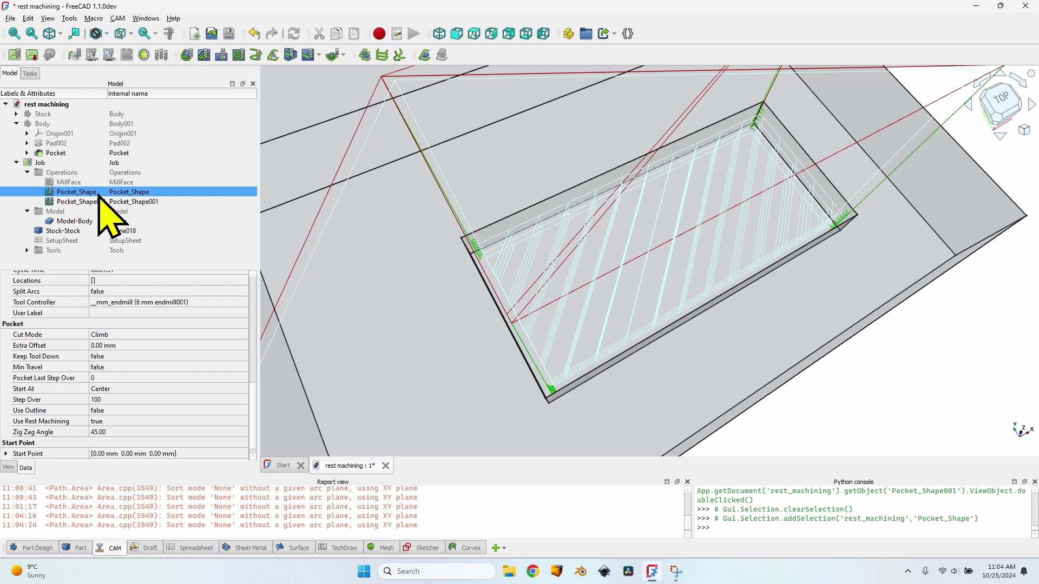
key("space")
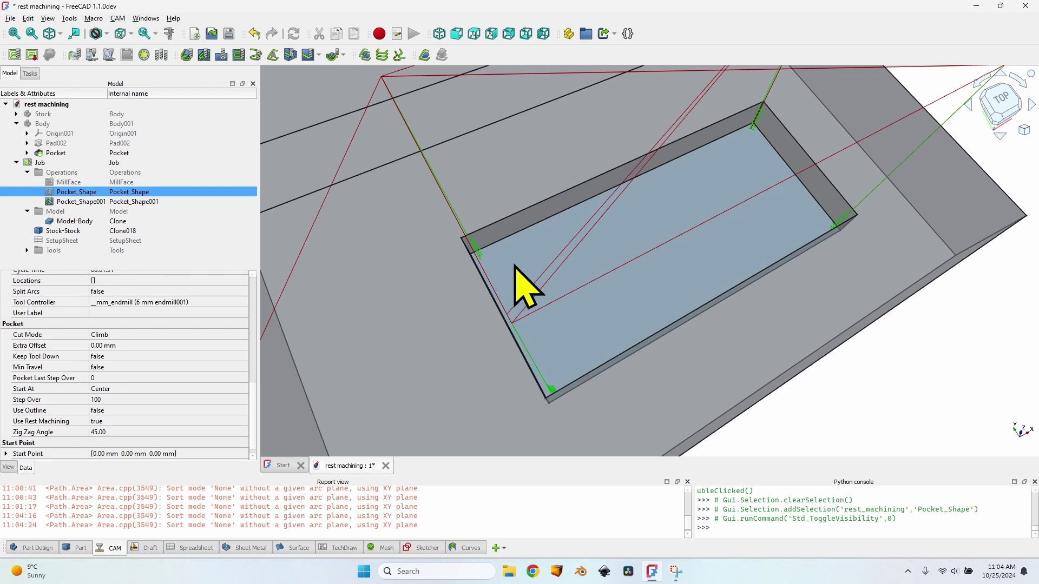
key("space")
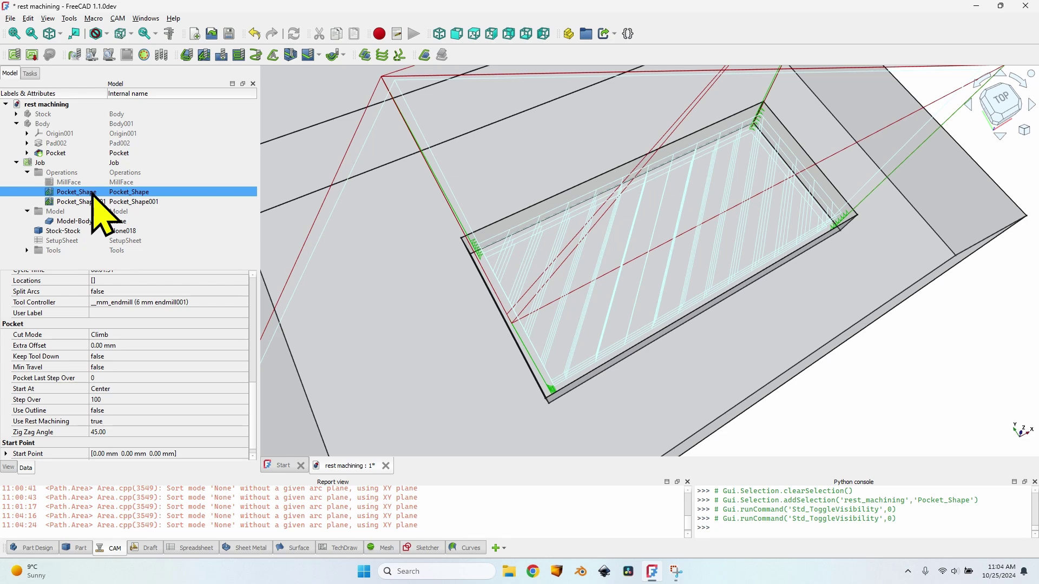
scroll(542, 259, "down", 5)
middle_click_drag(541, 260, 490, 336)
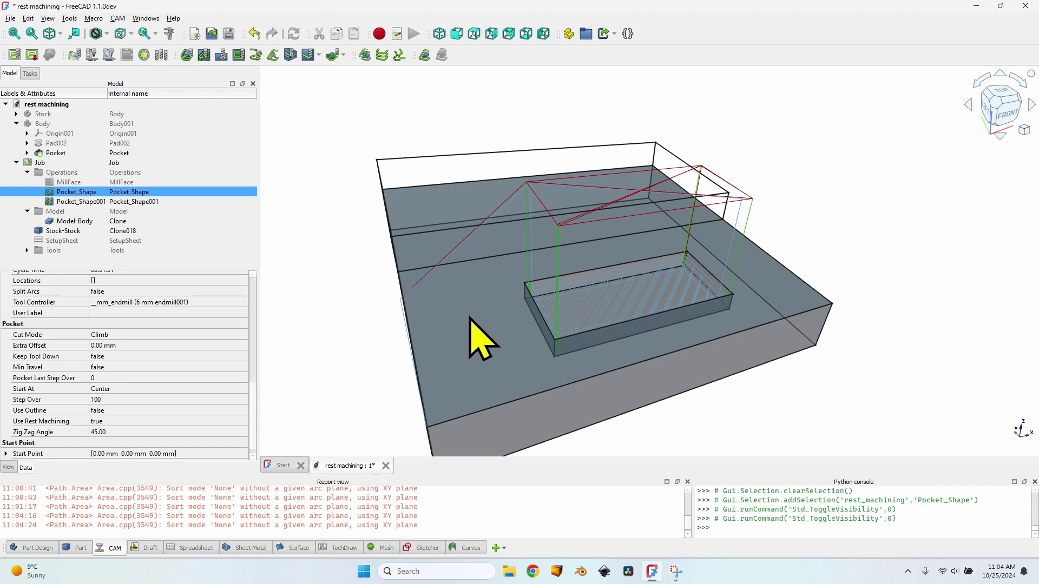
Show the MillFace toolpath with both pocket toolpaths, and hide the toolpaths of all the job's operations
key("Up")
key("space")
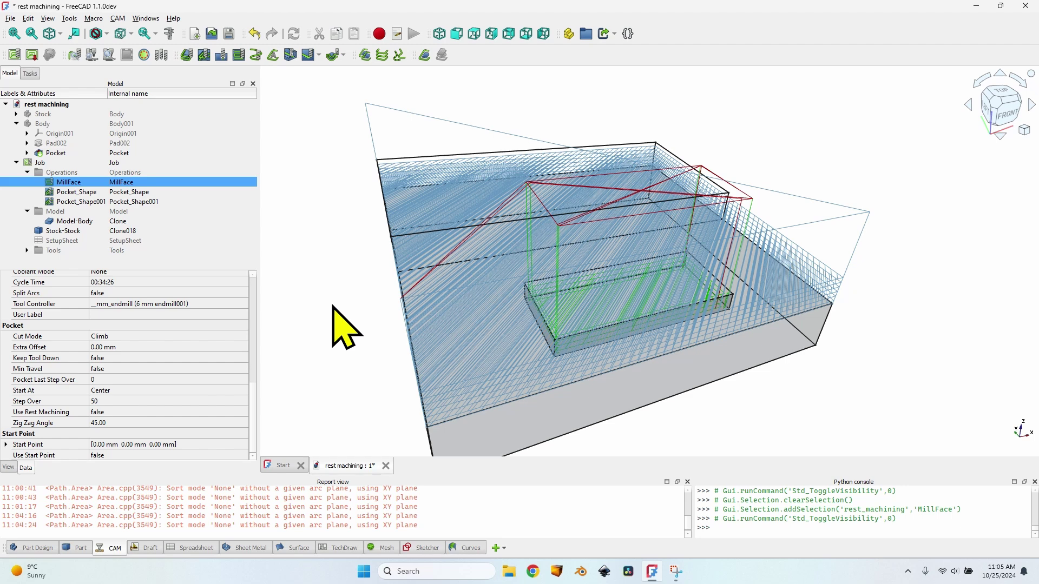
key("Up")
key("space")
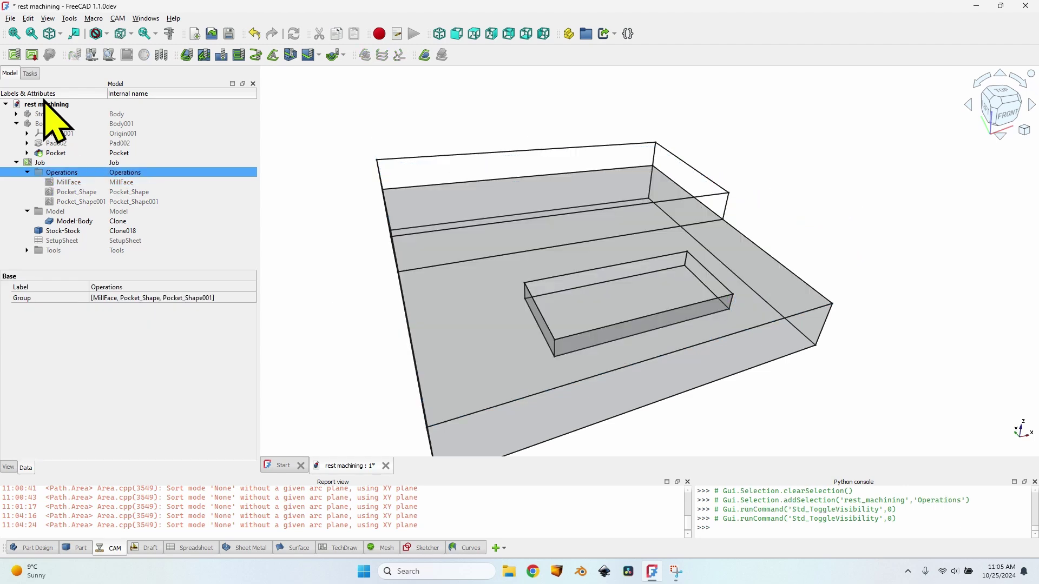
Show the Stock body to check its stepped shape, and hide it again
left_click(56, 114)
key("space")
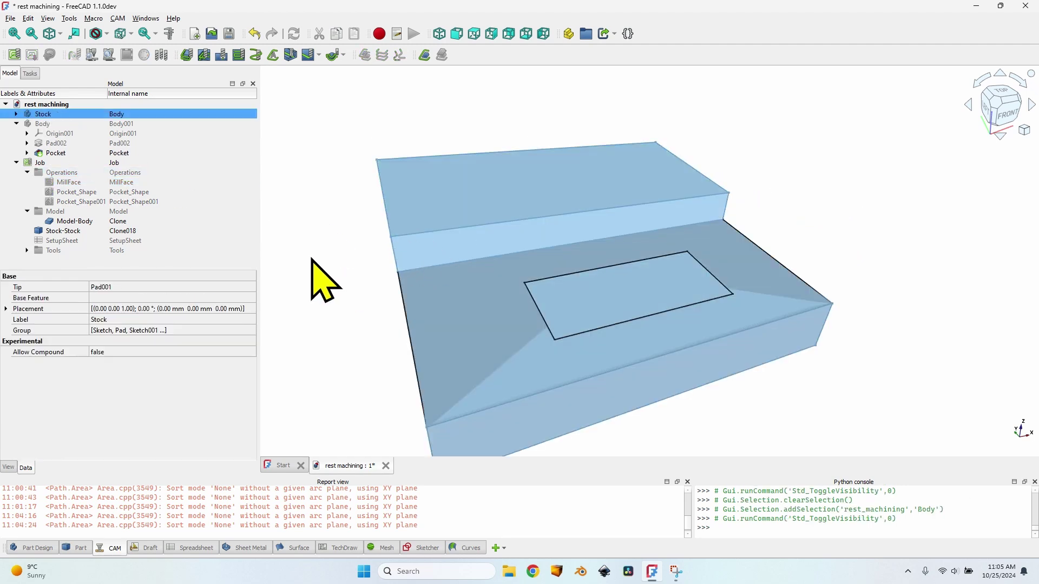
key("space")
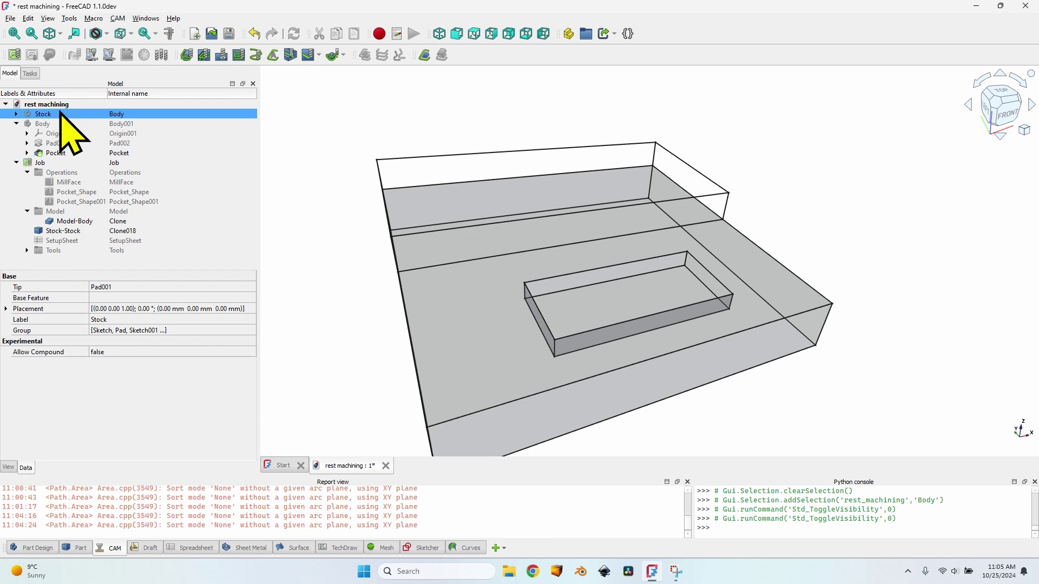
Confirm Use Existing Solid with the Stock body as the job's stock, and accept the job setup
double_click(41, 162)
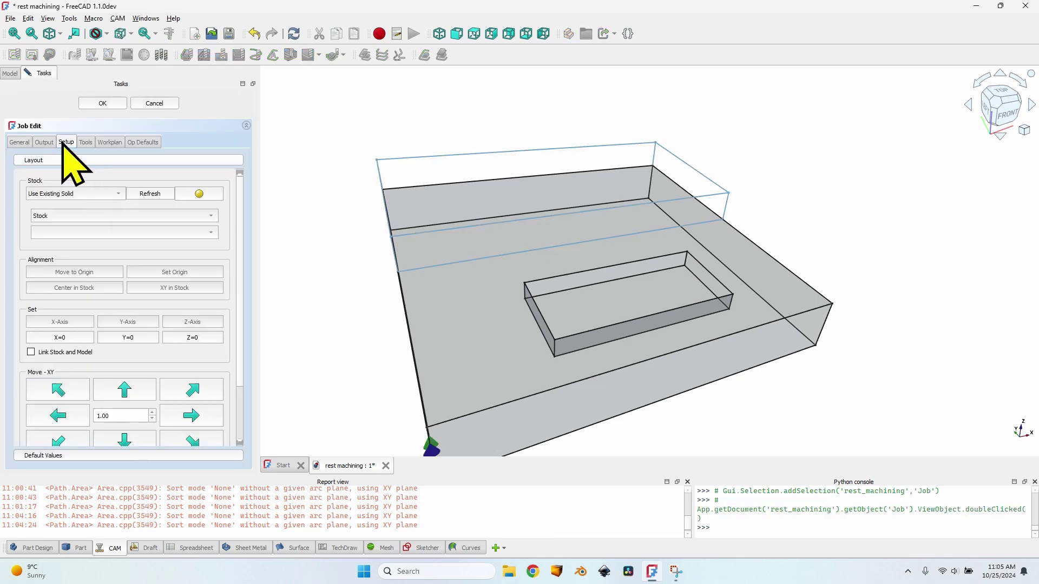
left_click(97, 194)
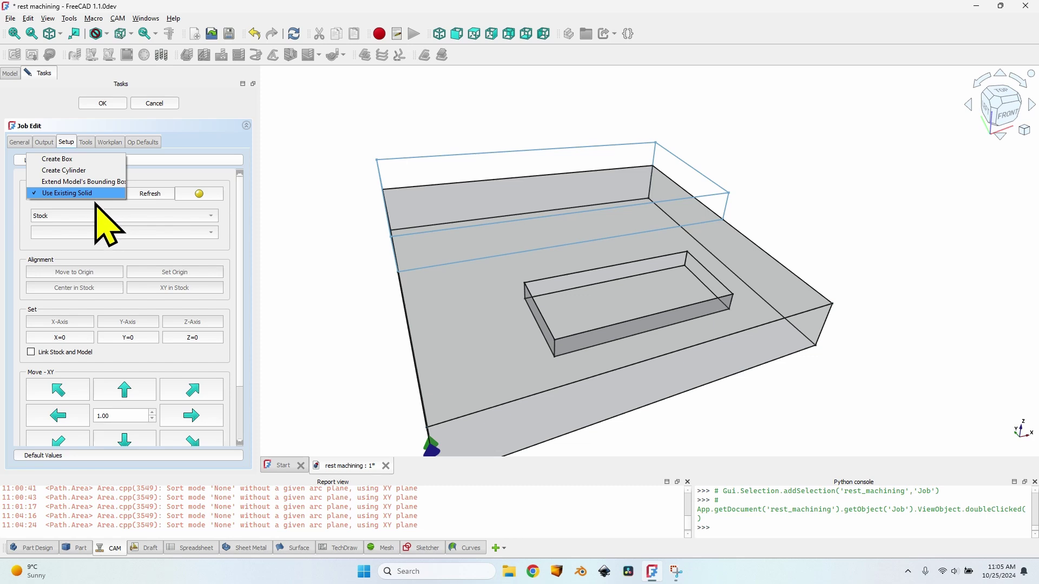
left_click(86, 196)
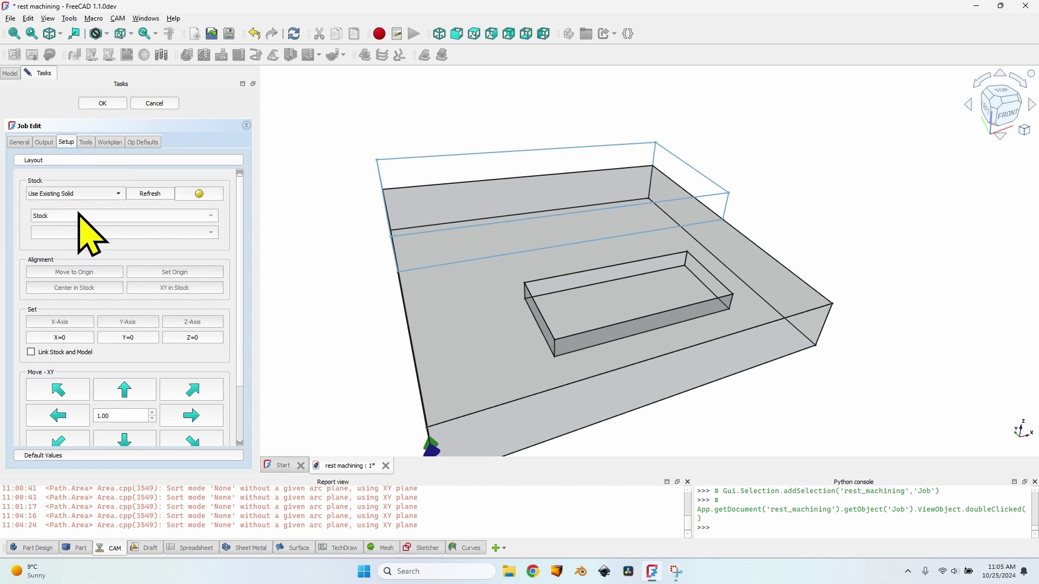
left_click(79, 215)
left_click(37, 214)
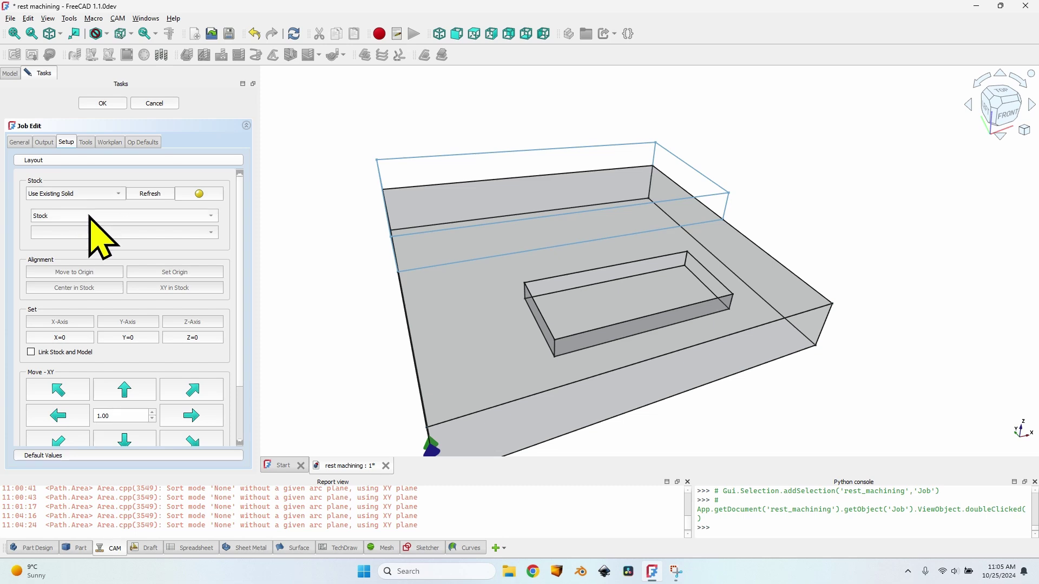
left_click(103, 103)
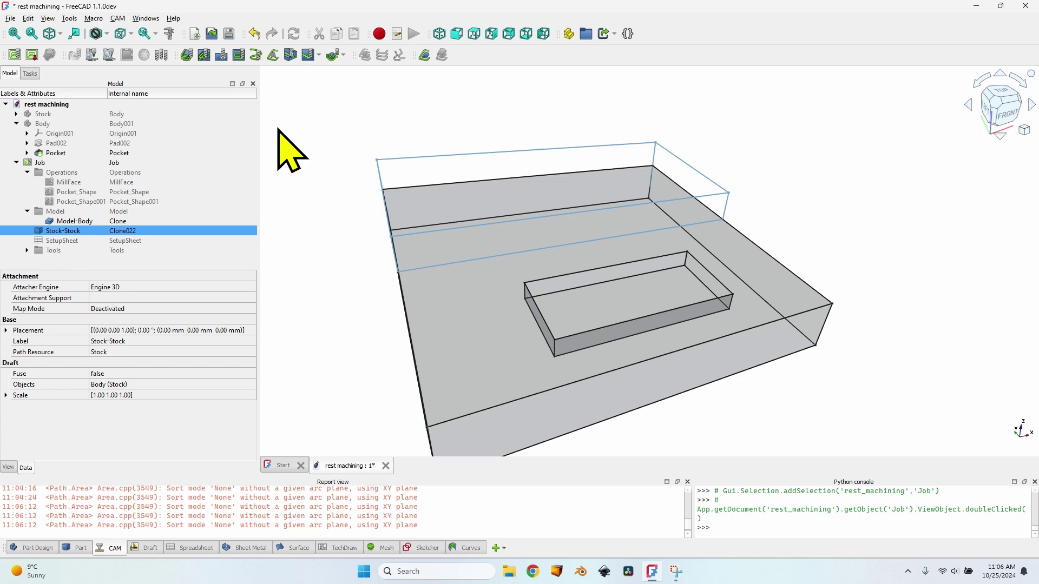
Show the MillFace toolpath and examine how it covers the stepped stock
left_click(89, 172)
left_click(89, 183)
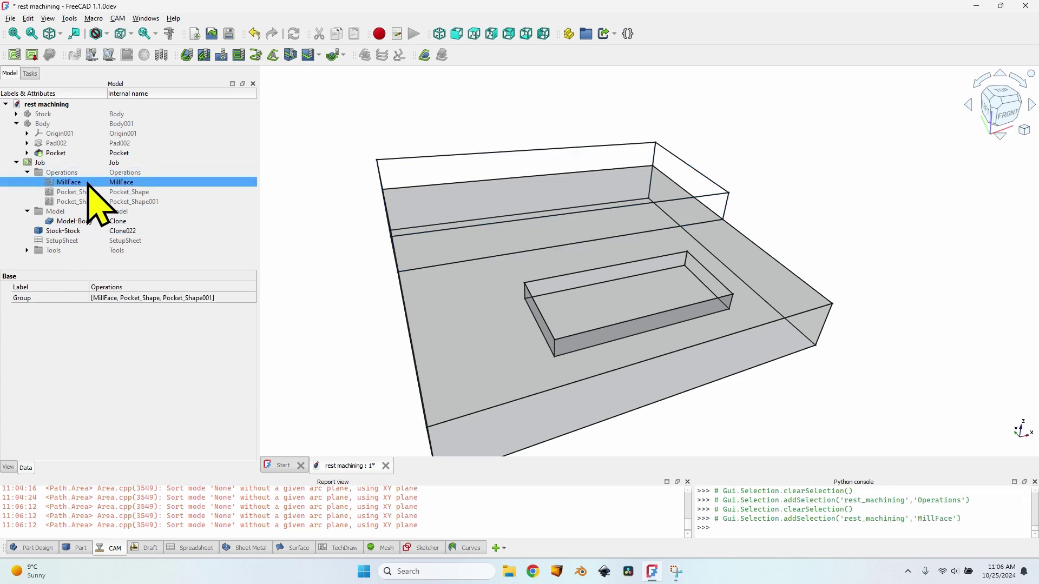
key("space")
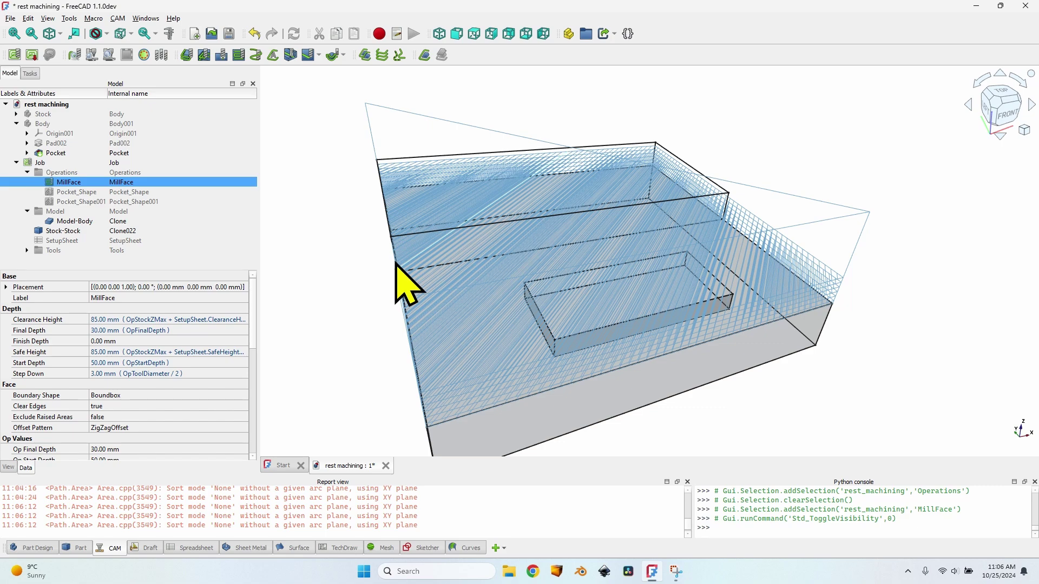
middle_click_drag(371, 309, 314, 282)
Set the MillFace operation's Boundary Shape to Stock, accept it, and examine the recalculated toolpath from several angles
double_click(81, 182)
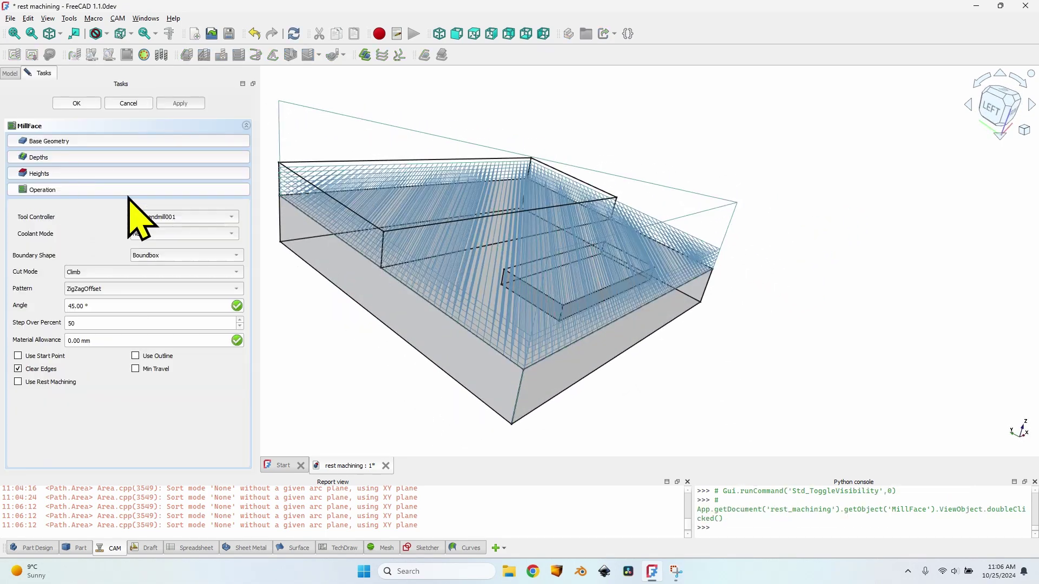
left_click(161, 255)
left_click(187, 288)
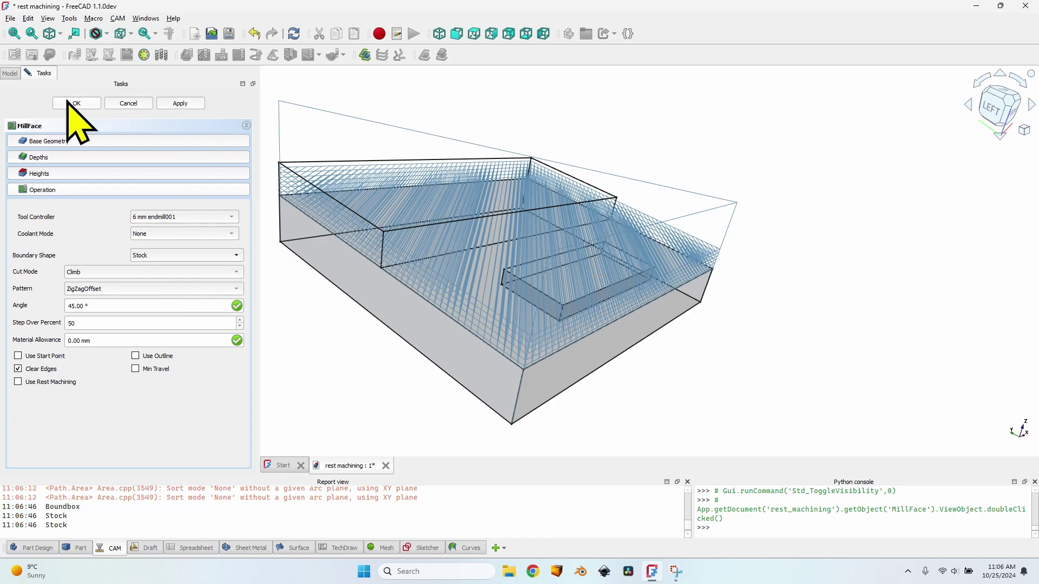
left_click(76, 103)
scroll(424, 279, "up", 3)
middle_click_drag(425, 278, 536, 273)
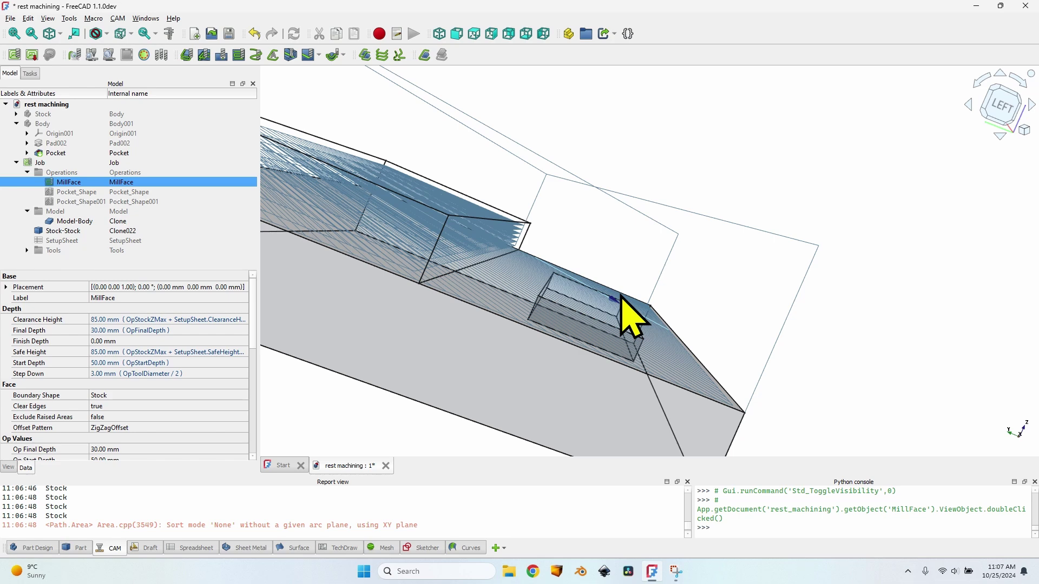
middle_click_drag(621, 296, 592, 284)
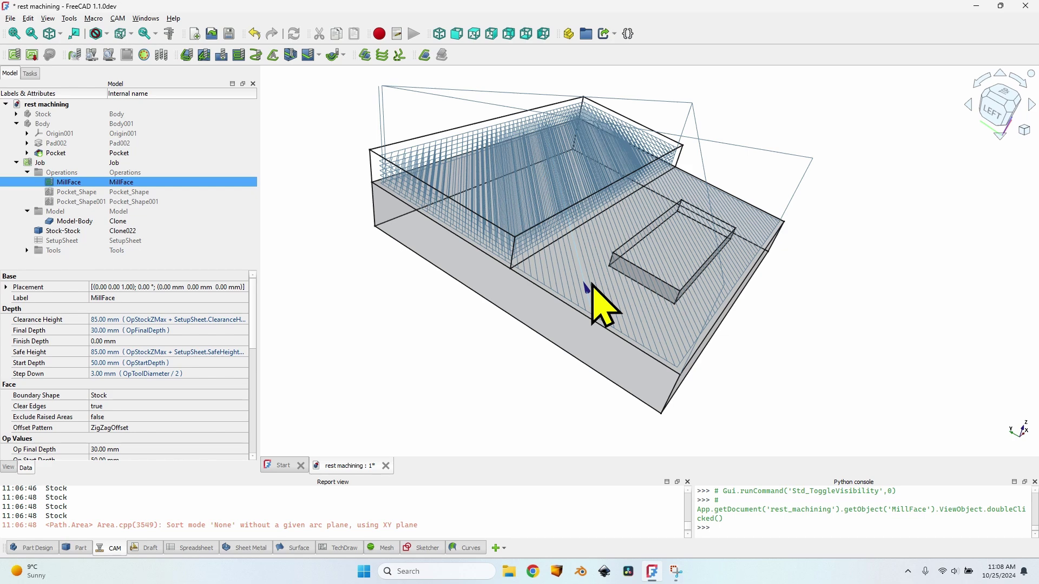
Recalculate the first pocket operation with its existing settings and show its toolpath alongside the MillFace toolpath
left_click(138, 185)
double_click(105, 191)
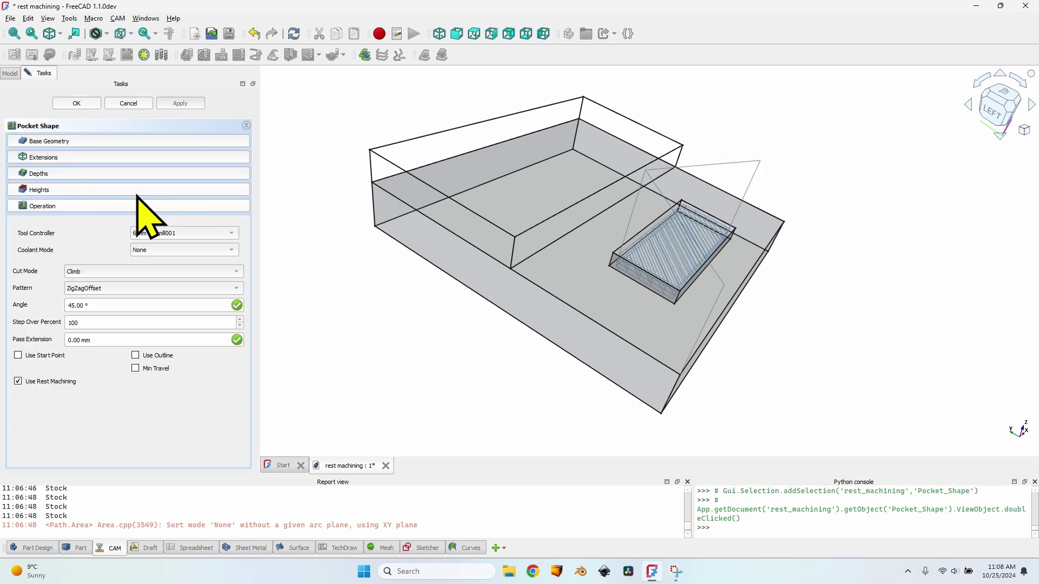
left_click(76, 103)
key("space")
left_click(112, 183)
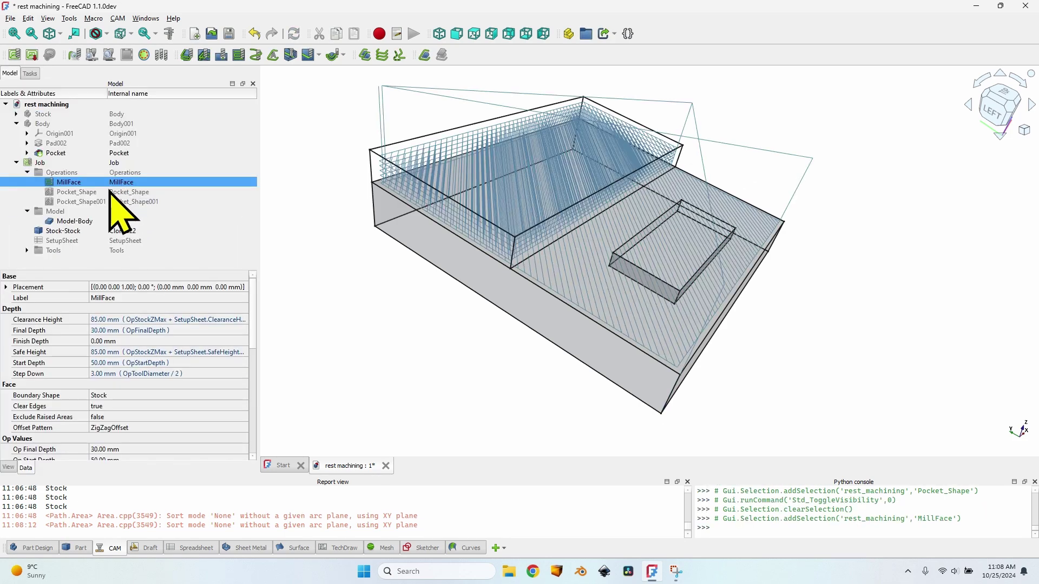
left_click(108, 192)
key("space")
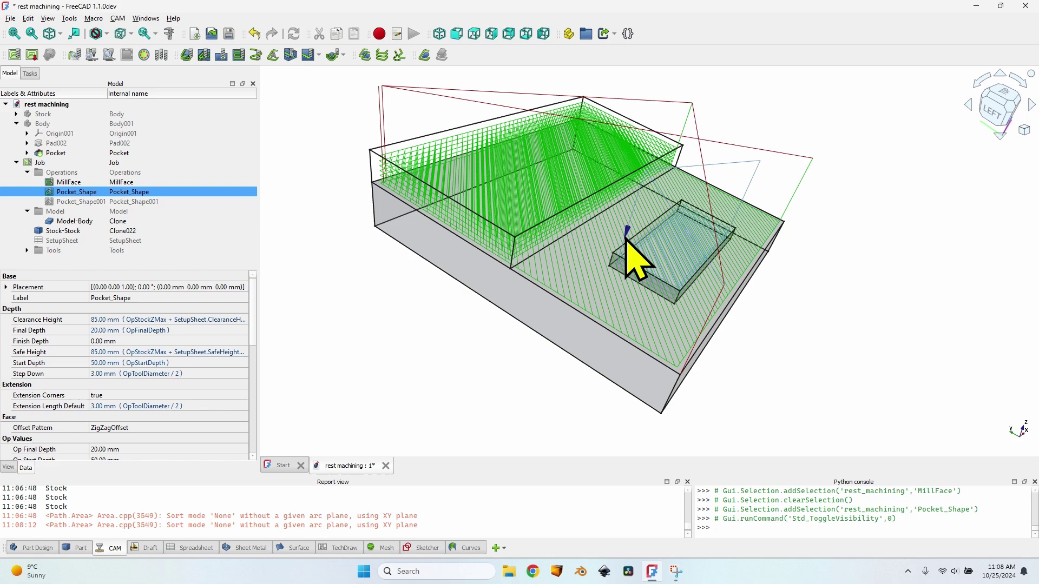
Hide the MillFace toolpath to examine the first pocket's toolpath on its own, and show it again
left_click(68, 182)
key("space")
middle_click_drag(738, 262, 742, 204)
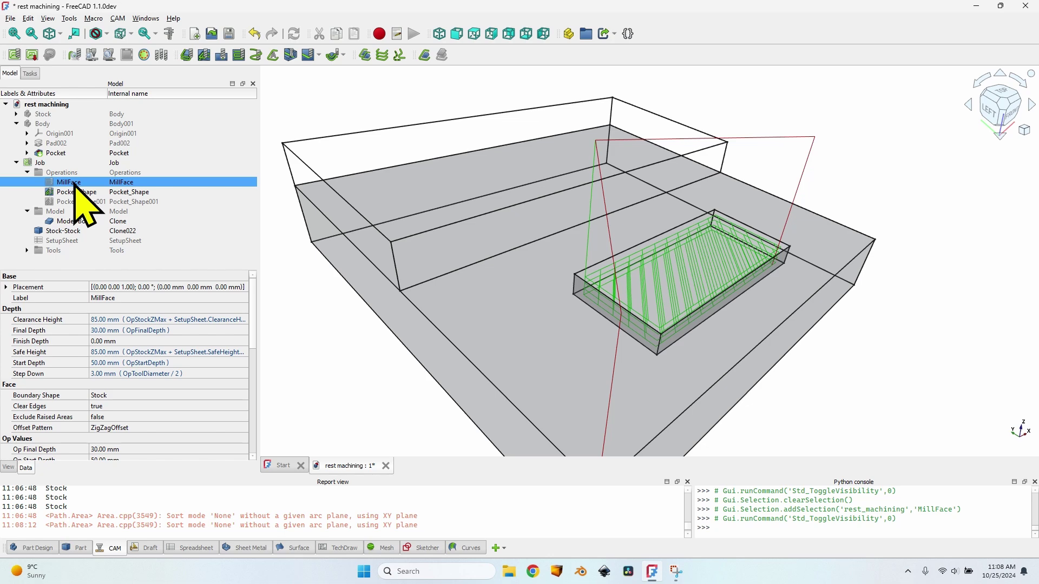
key("space")
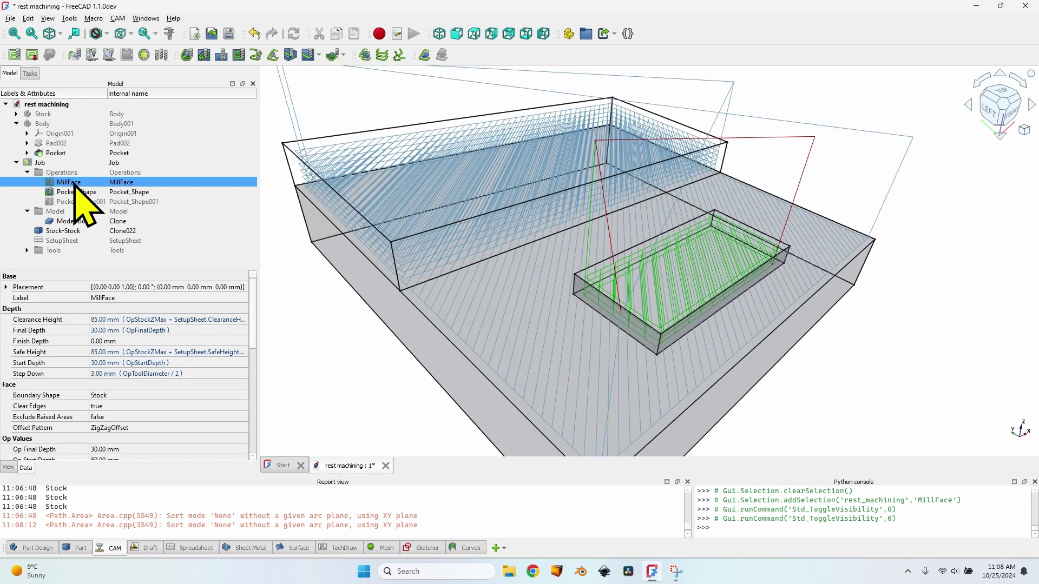
Set the MillFace operation's Pattern to Offset, recalculate its toolpath and accept it
double_click(74, 184)
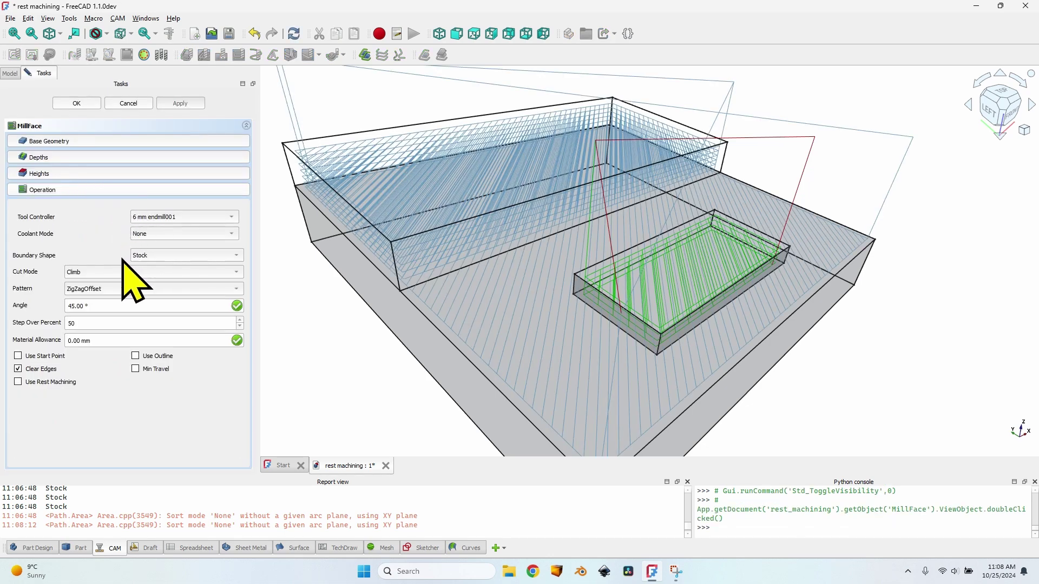
left_click(106, 289)
left_click(69, 277)
left_click(181, 103)
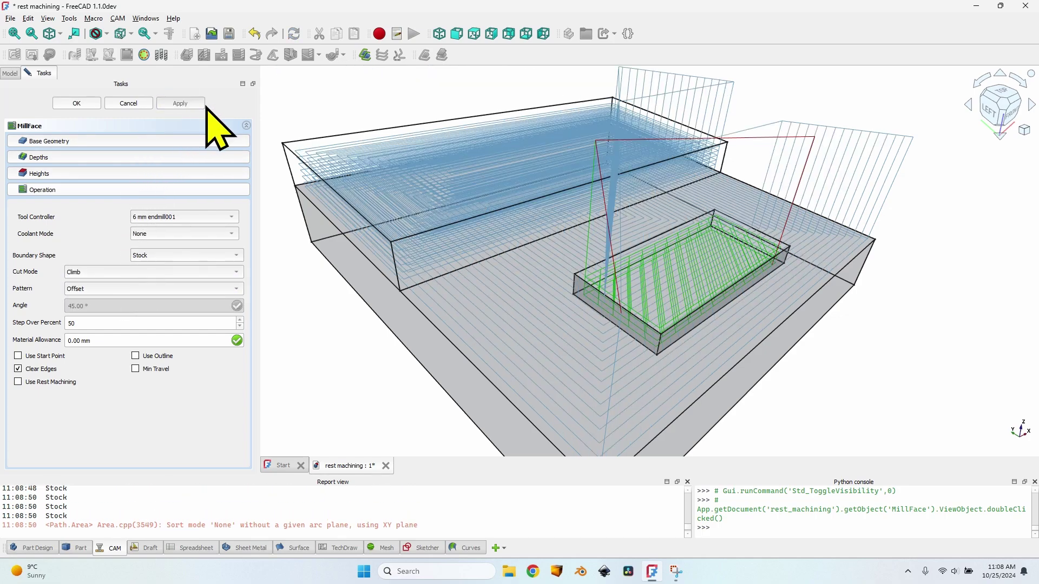
middle_click_drag(350, 215, 583, 248)
left_click(92, 103)
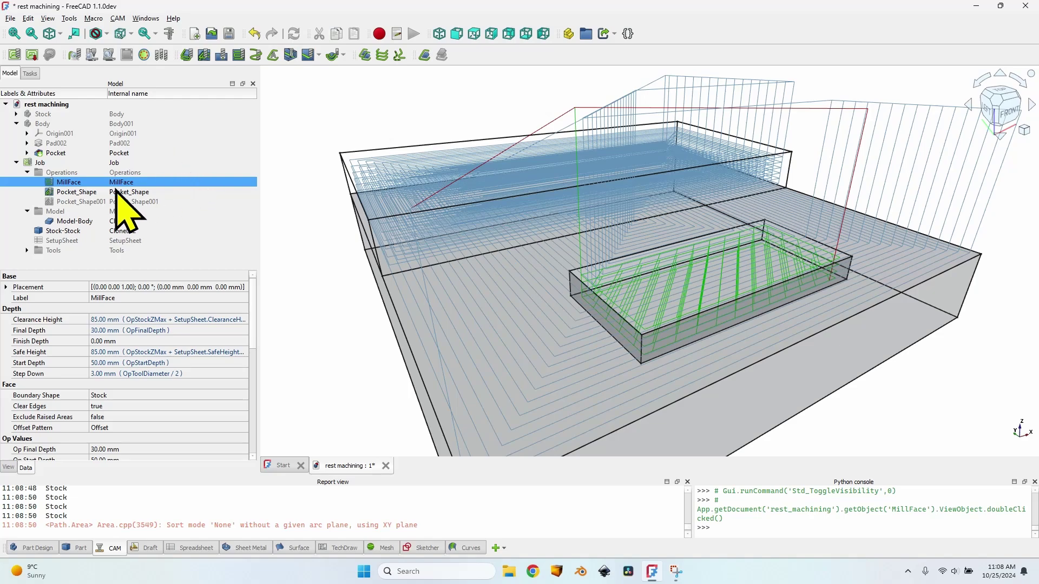
Recalculate the first pocket operation against the offset facing, and hide the MillFace toolpath to examine the pocket's rest moves
double_click(76, 192)
left_click(92, 103)
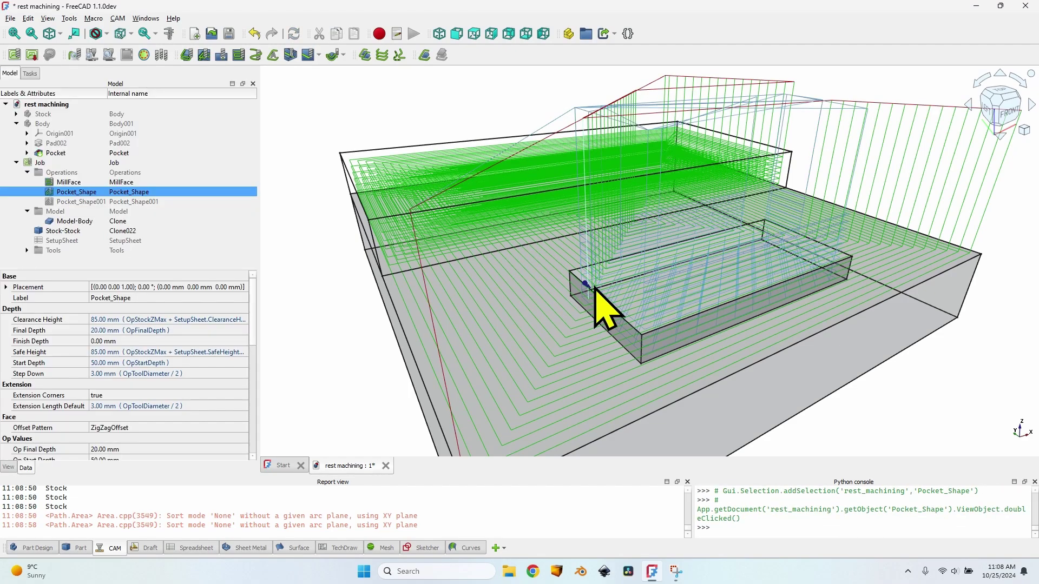
left_click(61, 172)
left_click(69, 182)
key("space")
middle_click_drag(631, 290, 704, 293)
Show the duplicate pocket's toolpath and recalculate the operation
left_click(83, 202)
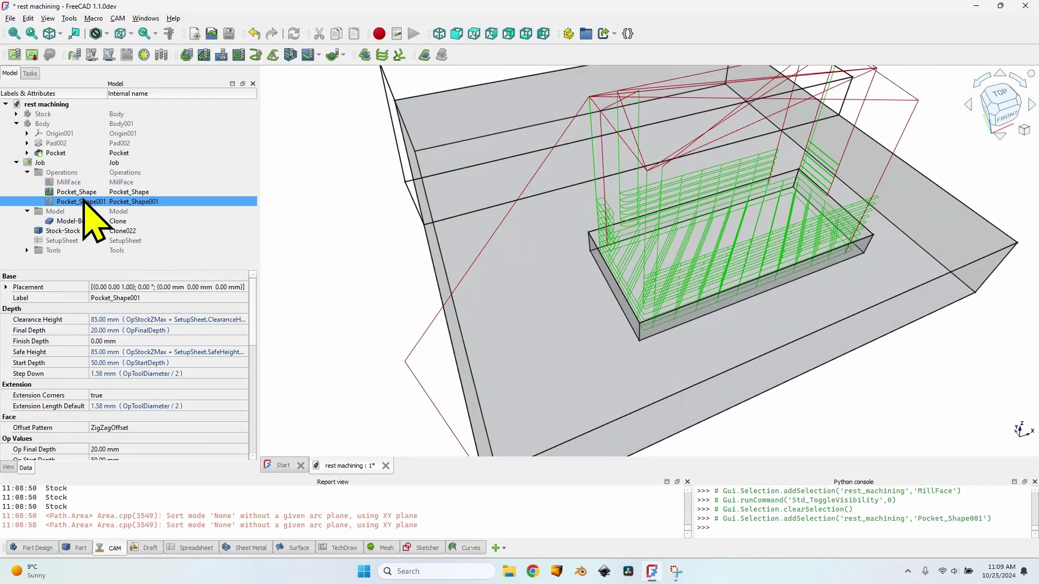
key("space")
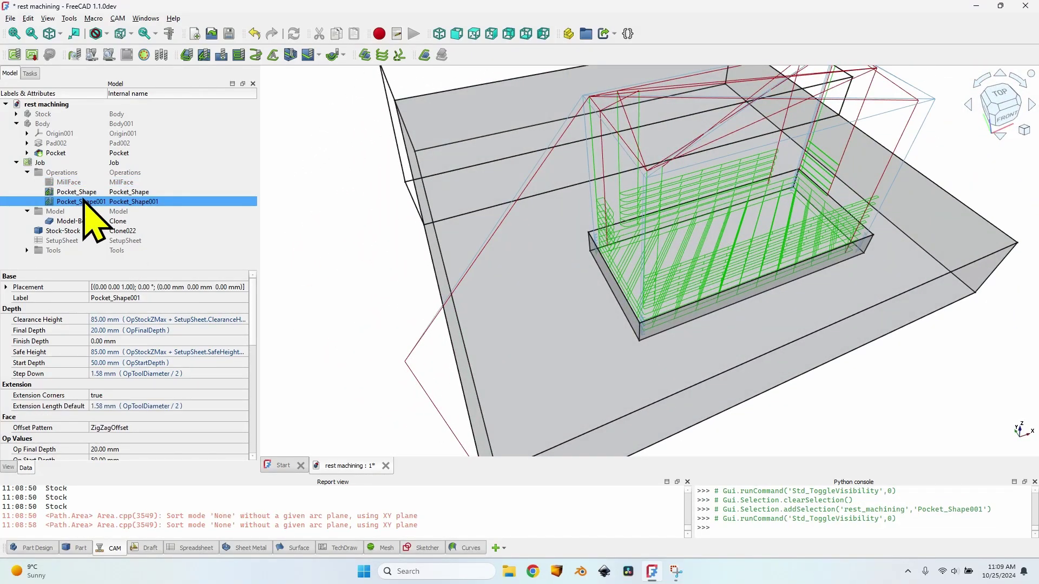
double_click(83, 202)
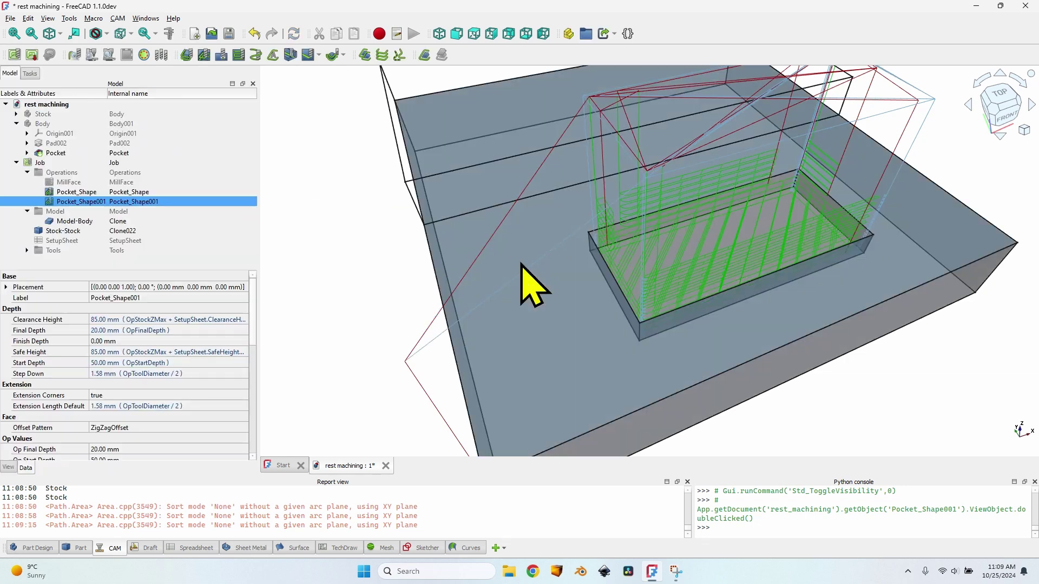
key("Escape")
Set the first pocket operation's Pattern to Offset, accept it, and recalculate the duplicate pocket's toolpath
left_click(99, 192)
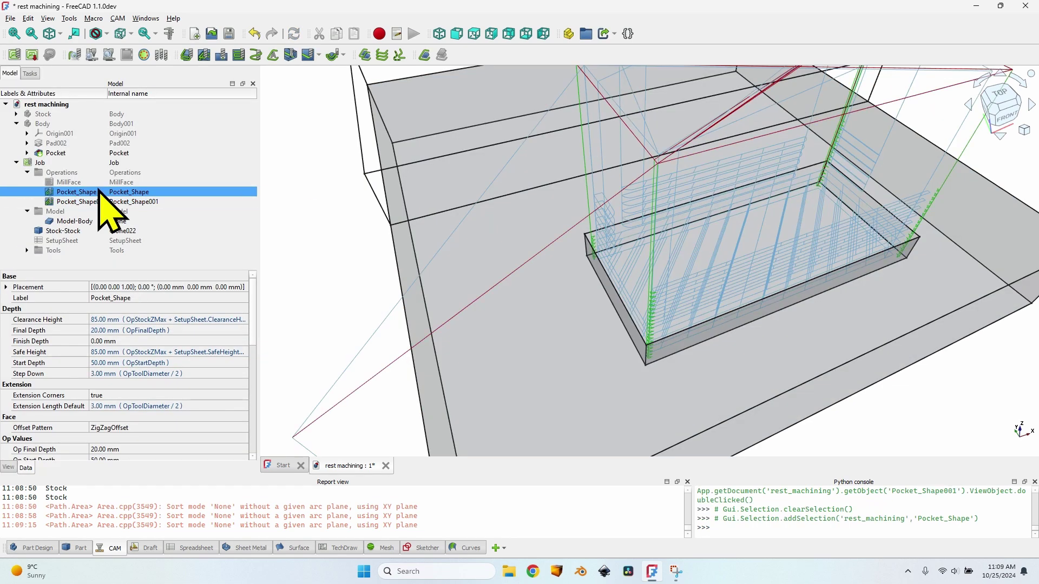
double_click(99, 193)
left_click(111, 288)
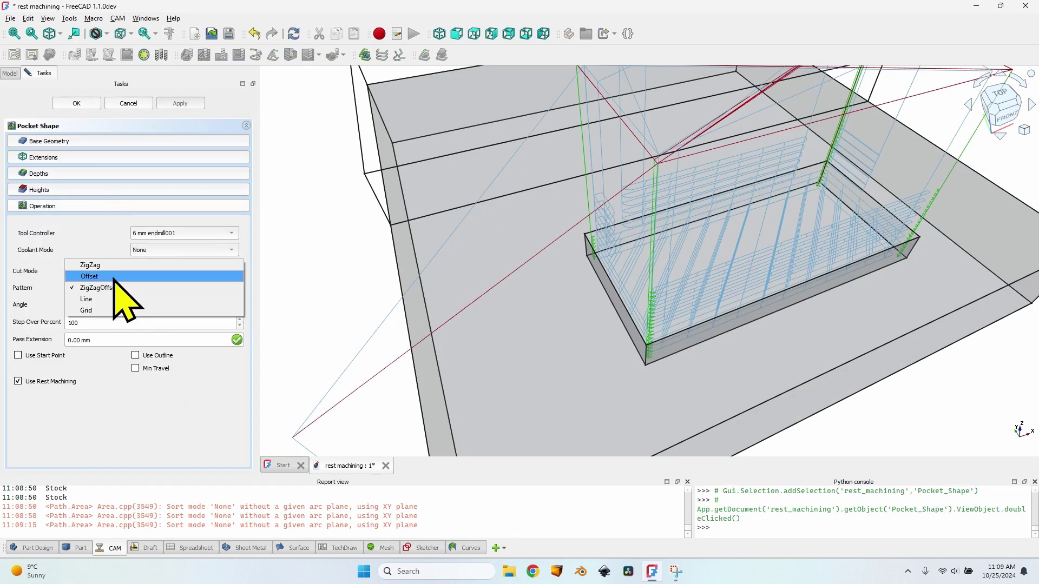
left_click(113, 276)
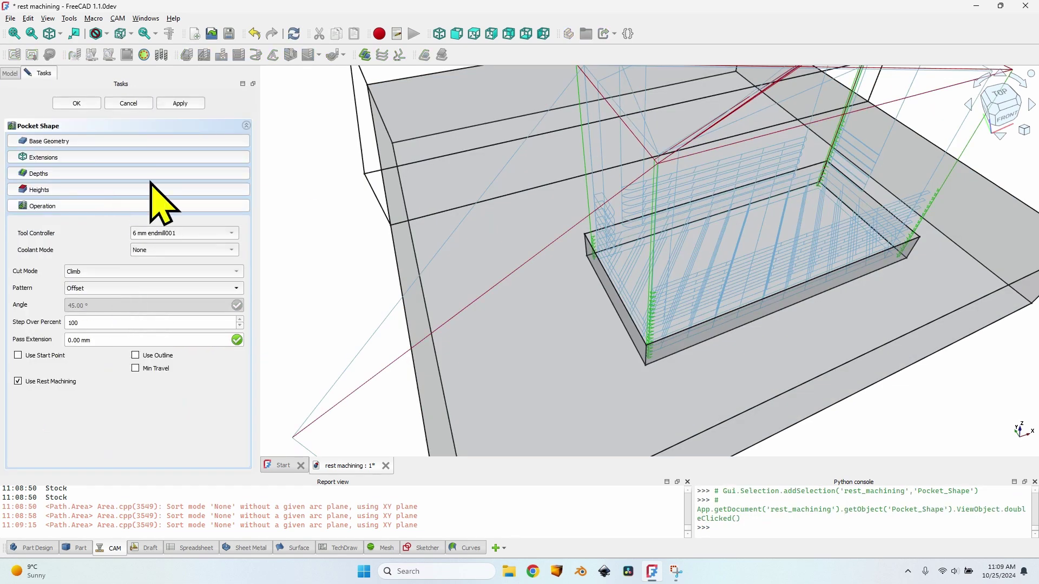
left_click(81, 103)
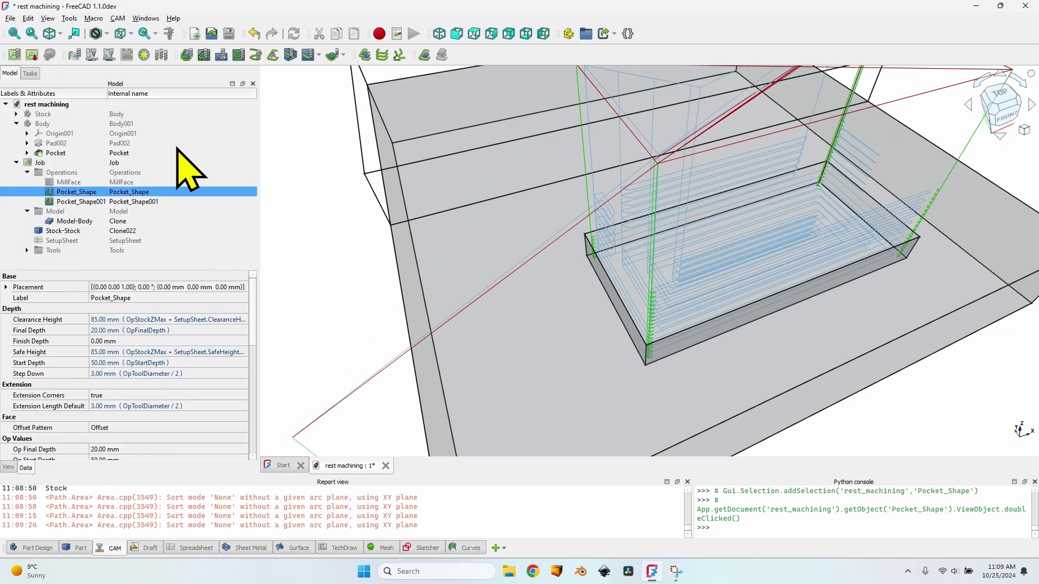
double_click(90, 202)
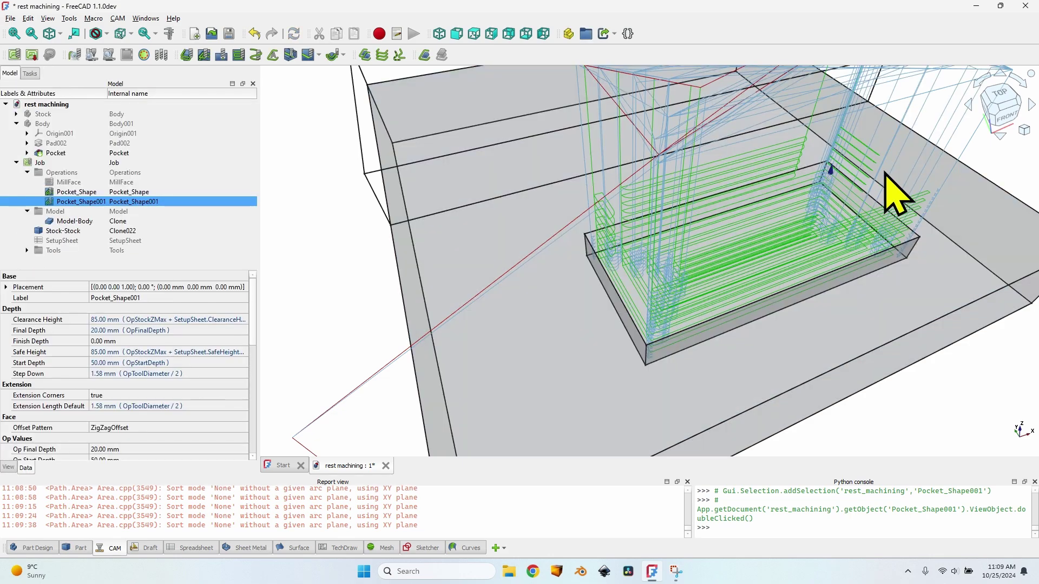
middle_click_drag(726, 285, 758, 206)
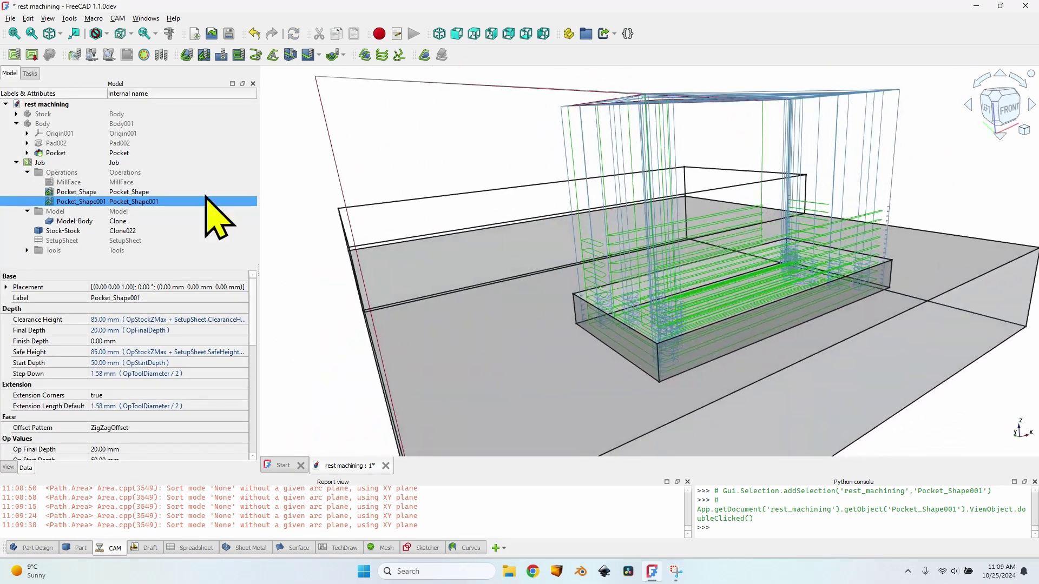
Hide the first pocket toolpath to examine the duplicate's rest machining moves at the pocket's corners up close, and show it again
left_click(99, 192)
key("space")
scroll(747, 294, "up", 5)
middle_click_drag(747, 295, 710, 240)
scroll(709, 324, "down", 5)
middle_click_drag(709, 333, 527, 271)
scroll(744, 243, "up", 4)
scroll(550, 278, "down", 4)
scroll(751, 239, "up", 6)
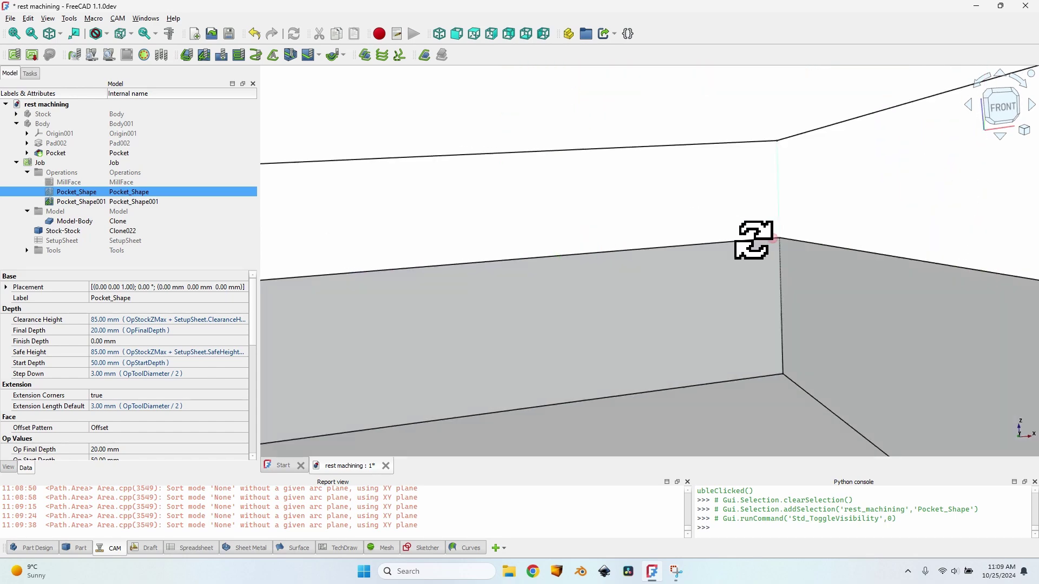
middle_click_drag(752, 238, 725, 294)
scroll(716, 246, "down", 5)
scroll(615, 267, "up", 4)
scroll(603, 253, "down", 2)
scroll(631, 262, "up", 3)
scroll(632, 266, "down", 6)
scroll(631, 308, "up", 6)
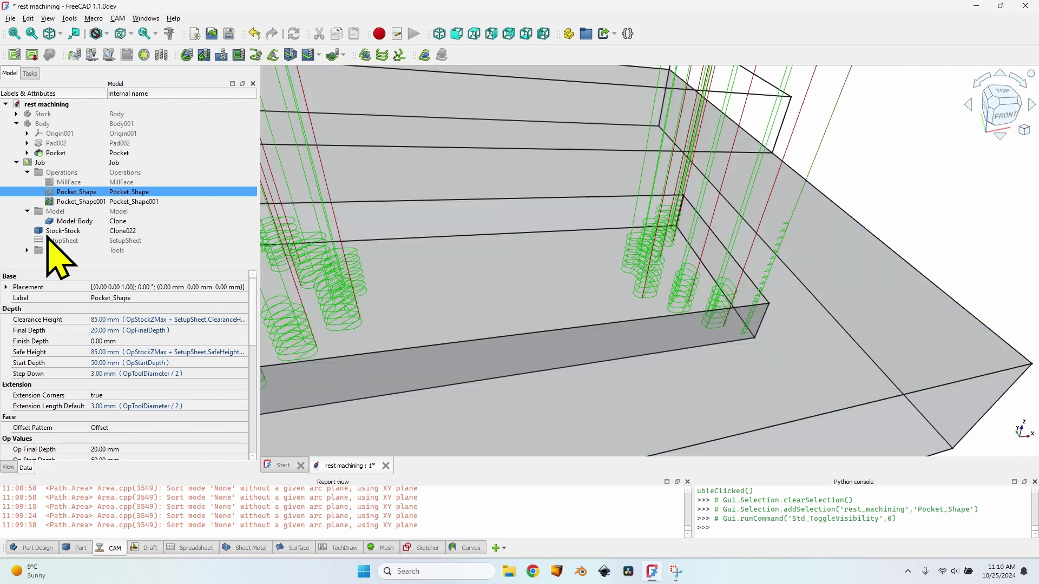
key("space")
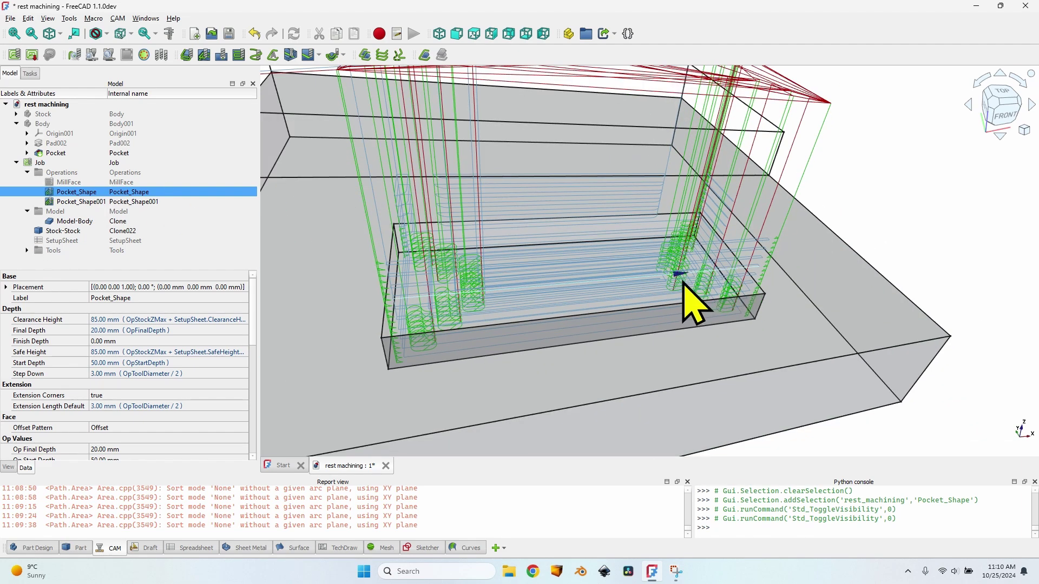
Open the MillFace operation's Offset Pattern property for editing
left_click(76, 182)
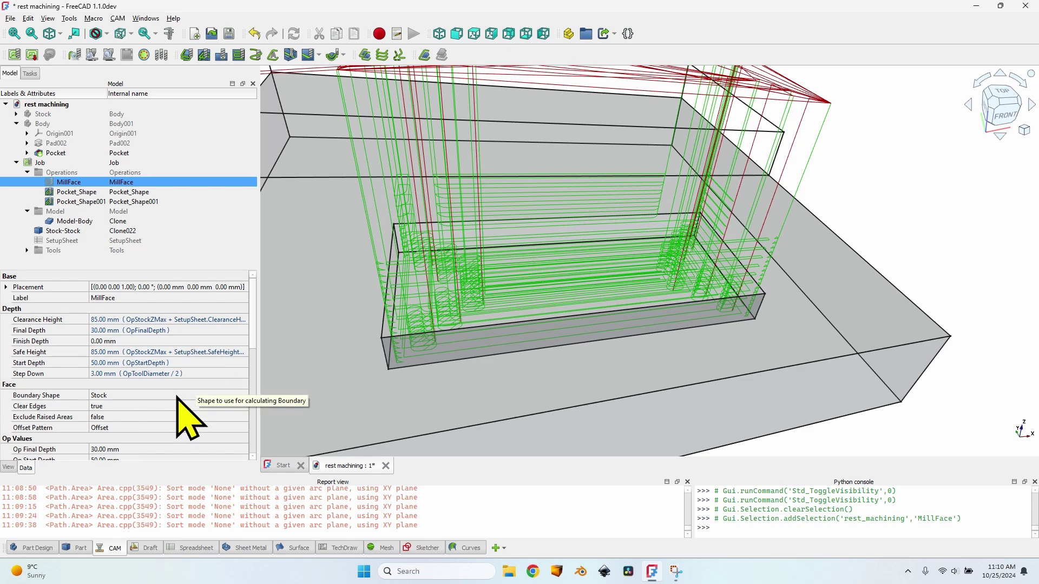
left_click(138, 417)
left_click(138, 428)
left_click(137, 428)
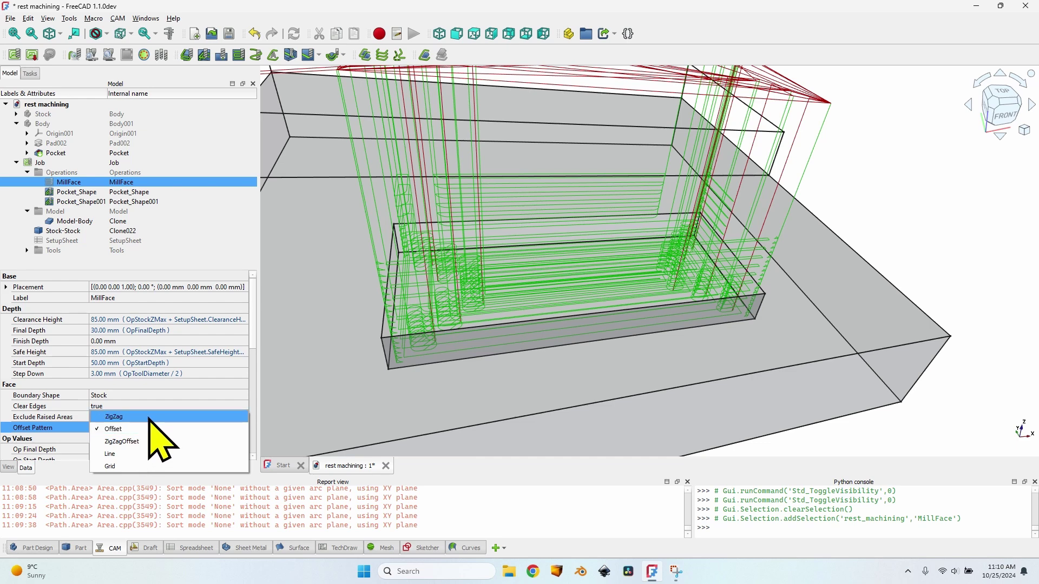
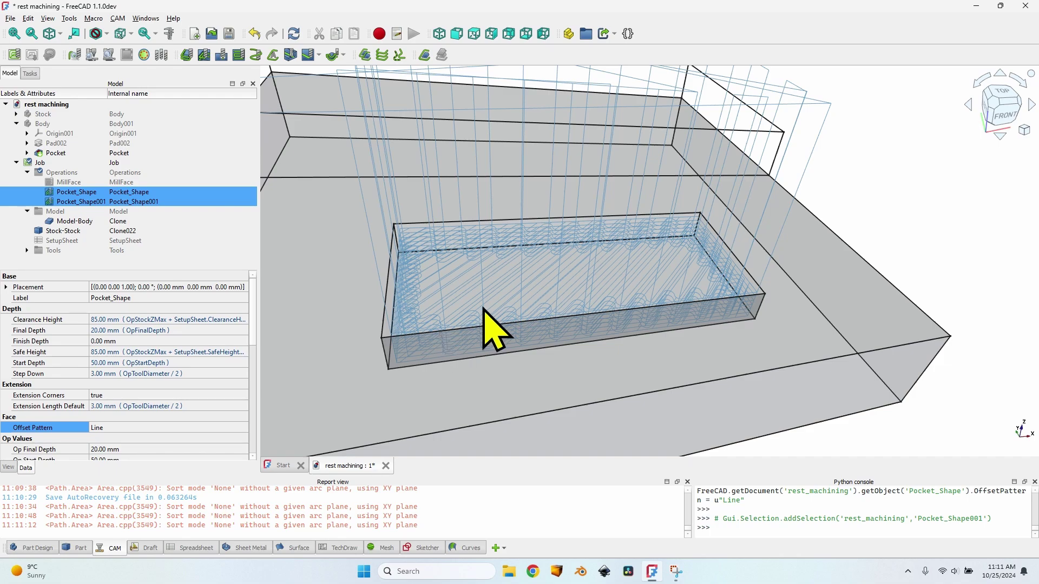
Examine the Line pattern toolpaths of both pocket operations up close along the pocket's long edge
scroll(592, 274, "up", 5)
mouse_move(591, 274)
middle_mouse_down()
mouse_move(579, 306)
mouse_move(626, 339)
mouse_move(640, 341)
mouse_move(641, 327)
mouse_move(641, 338)
middle_mouse_up()
scroll(582, 292, "up", 3)
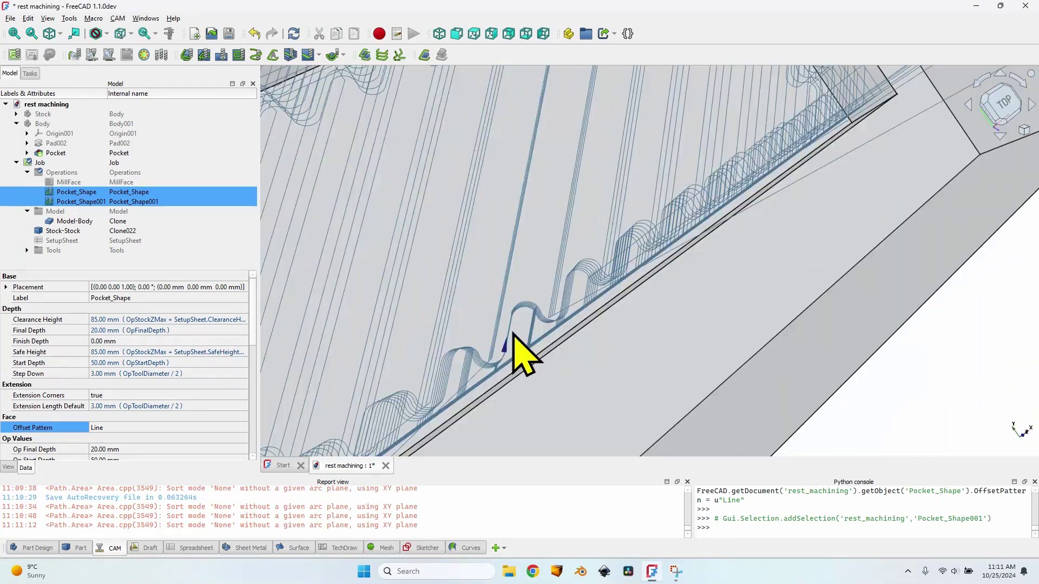
scroll(590, 310, "down", 5)
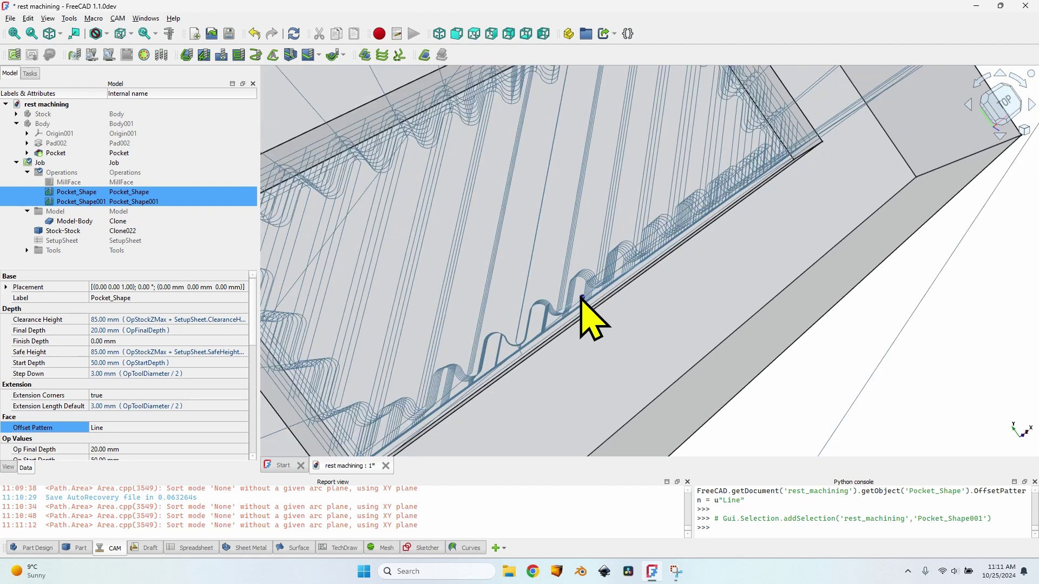
left_click(596, 314)
left_click(597, 313)
Set the first pocket operation's Offset Pattern to ZigZagOffset
left_click(120, 427)
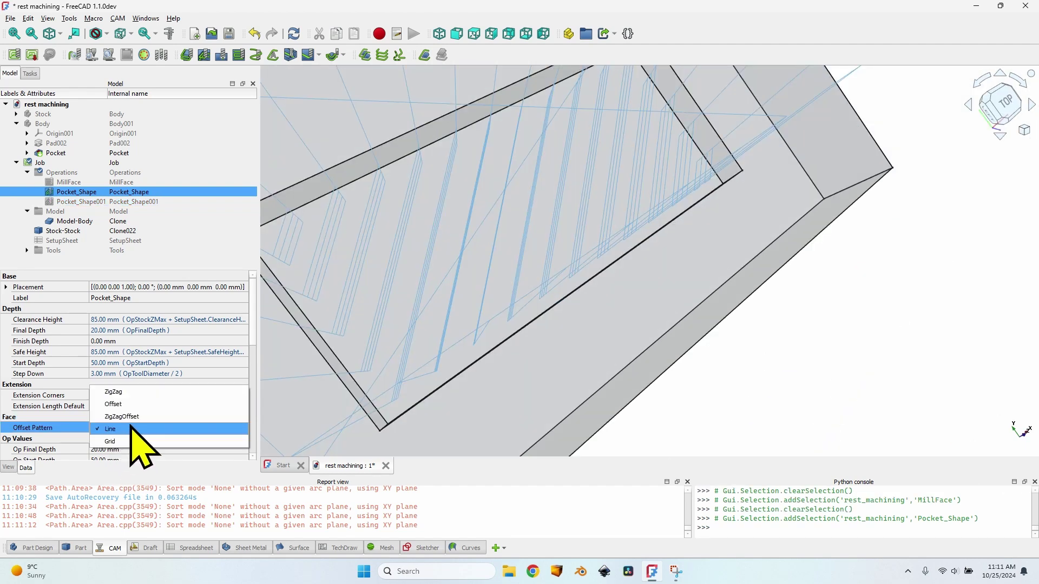
left_click(130, 429)
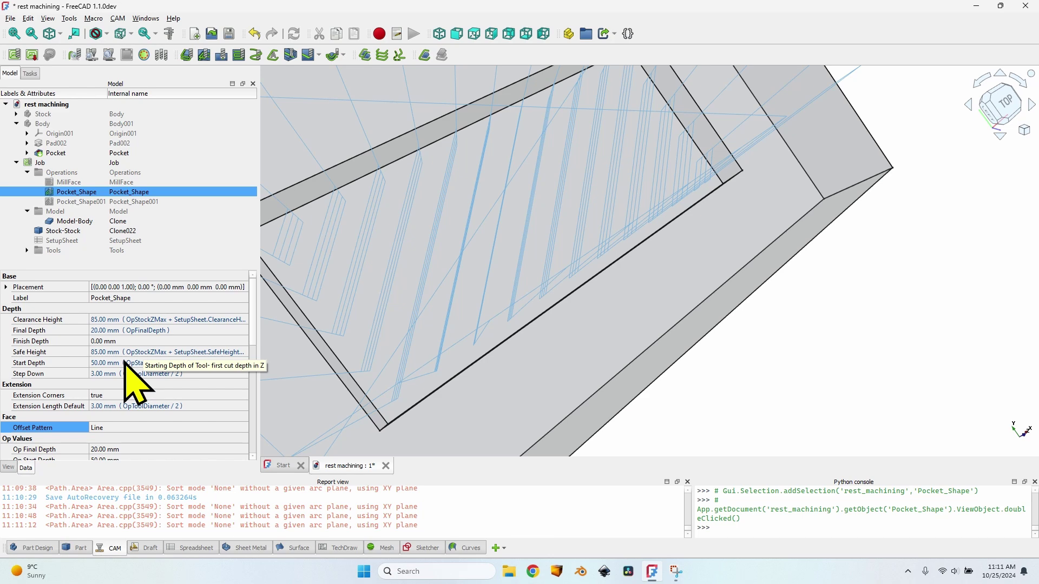
left_click(130, 428)
left_click(154, 432)
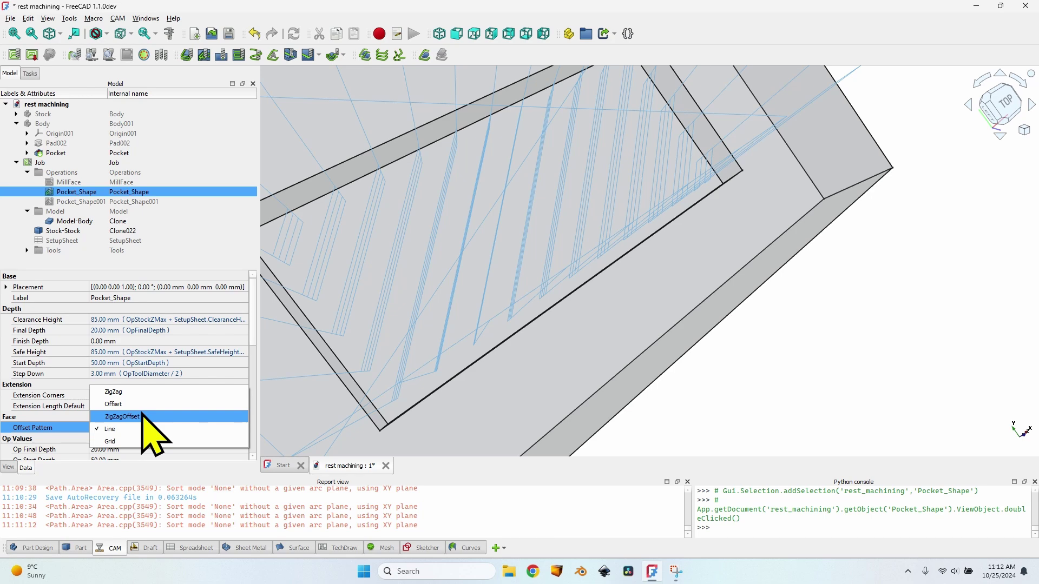
left_click(143, 417)
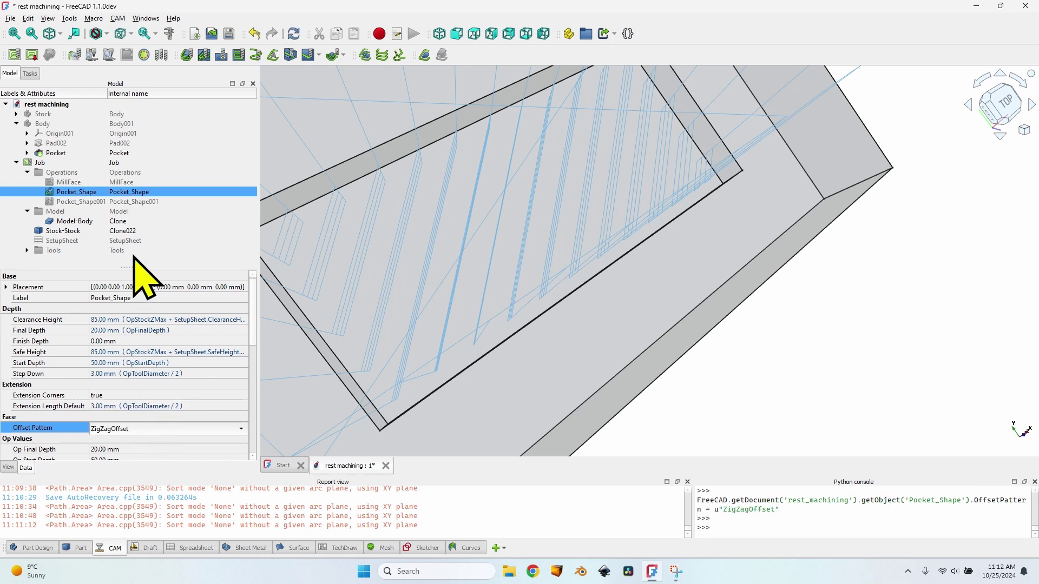
Recalculate the duplicate pocket operation against the changed pattern and show its toolpath
left_click(128, 204)
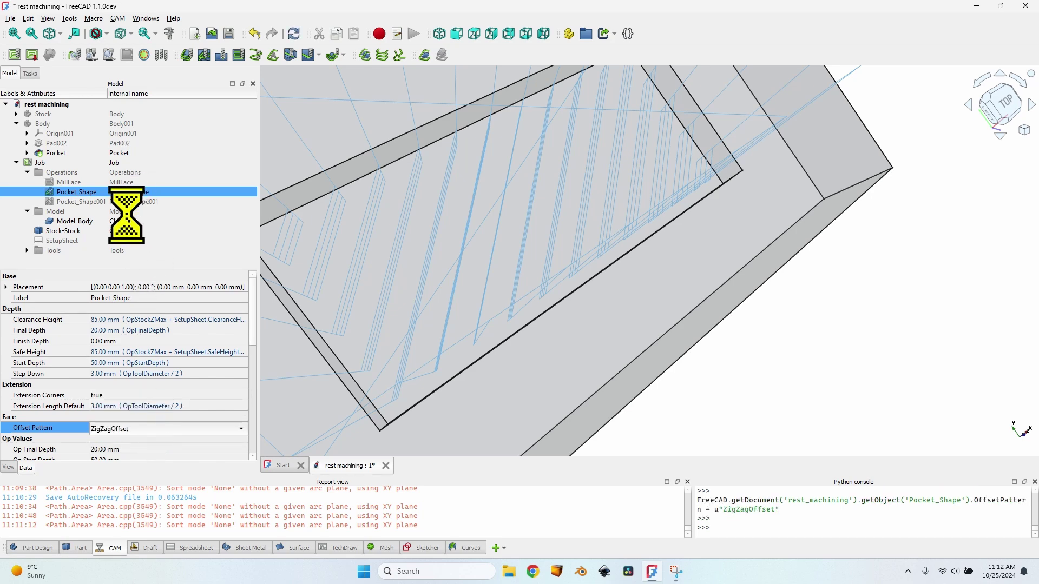
right_click(105, 201)
left_click(172, 377)
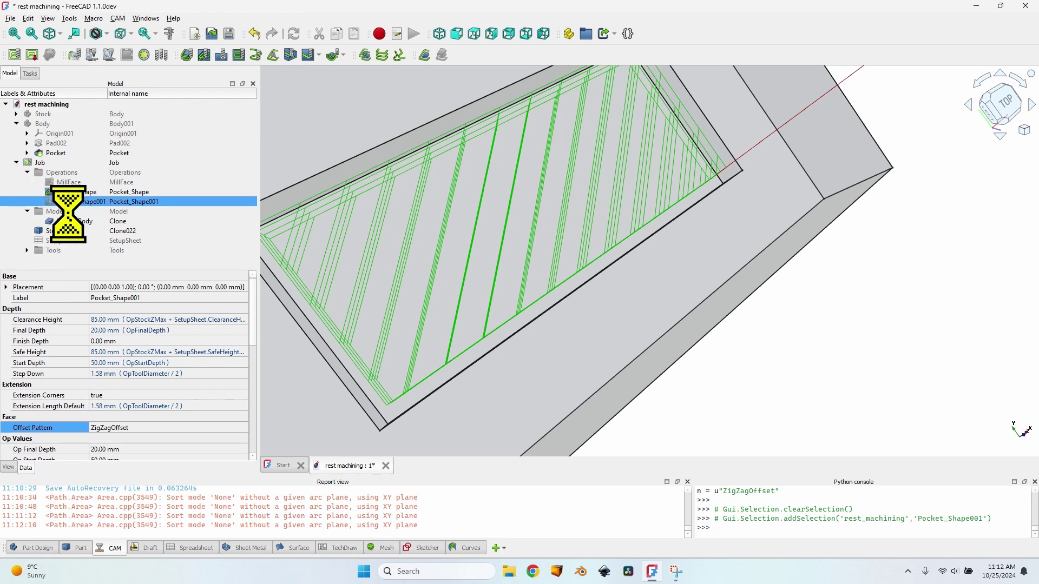
key("space")
scroll(379, 314, "down", 5)
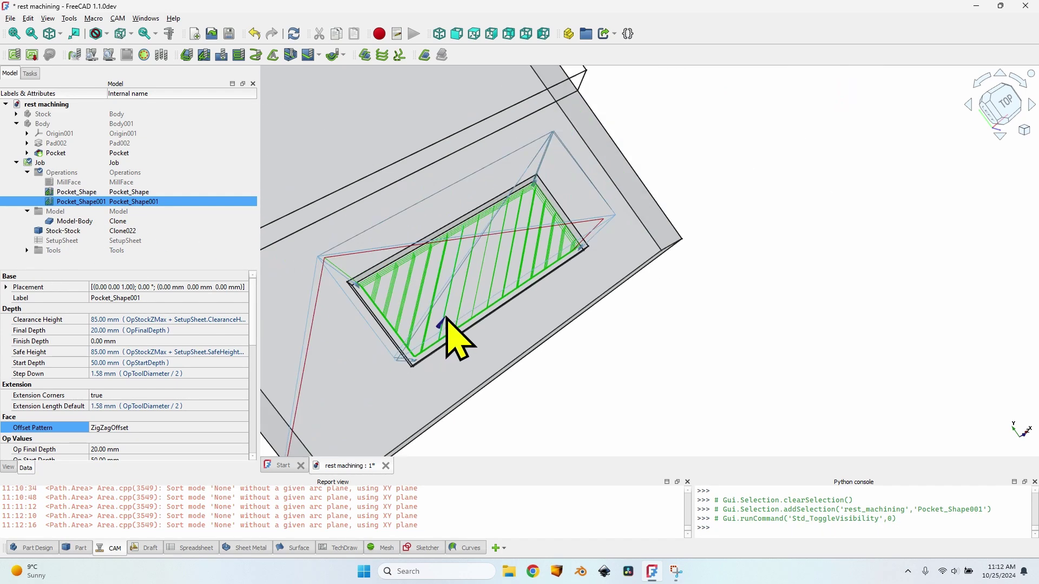
Hide the first pocket's toolpath and examine where the duplicate's rest moves cut in the pocket's corners
middle_click_drag(456, 345, 433, 228)
left_click(89, 191)
key("space")
scroll(436, 321, "up", 4)
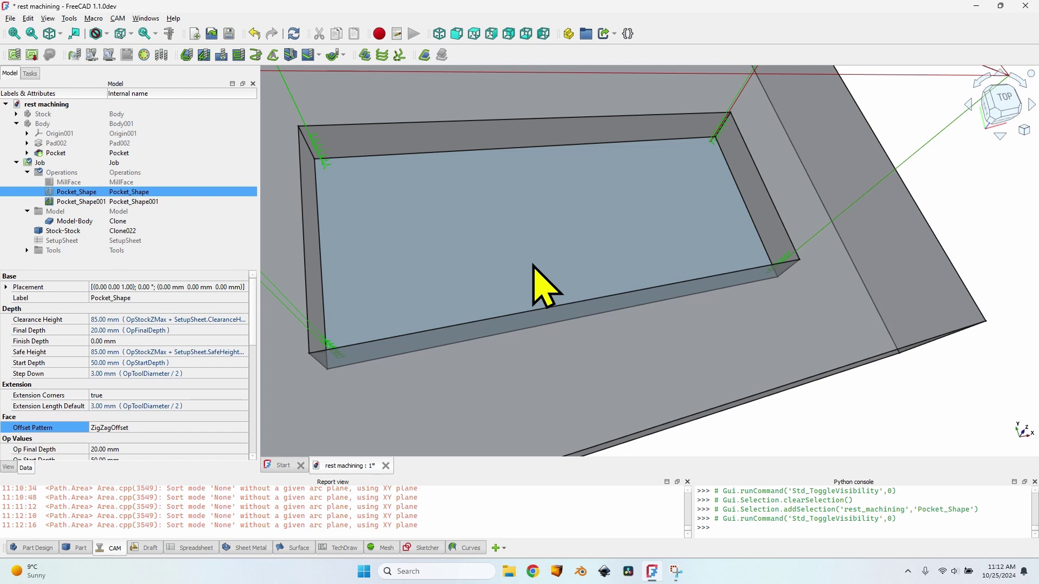
scroll(332, 290, "down", 2)
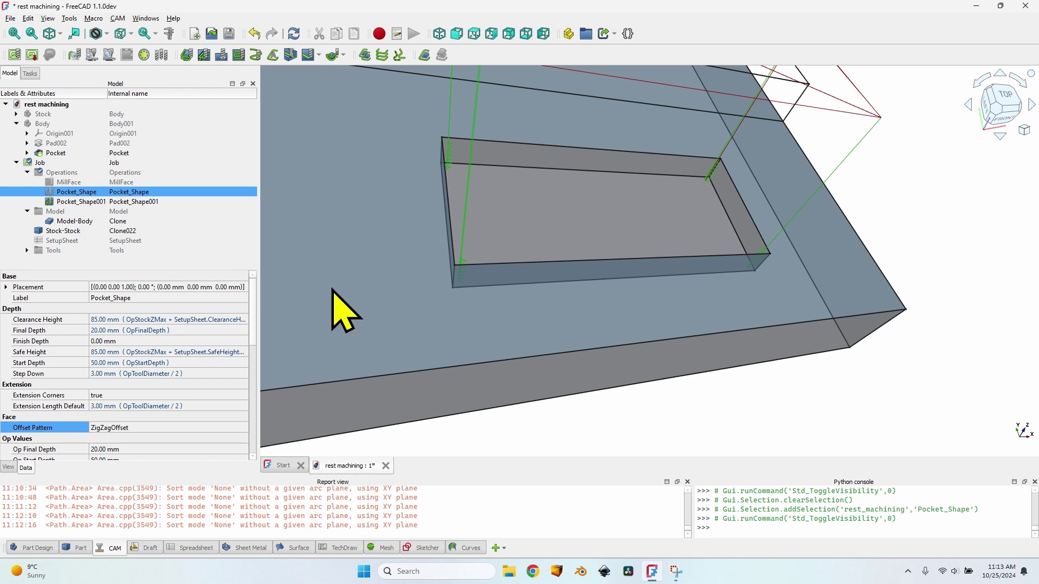
scroll(379, 298, "down", 5)
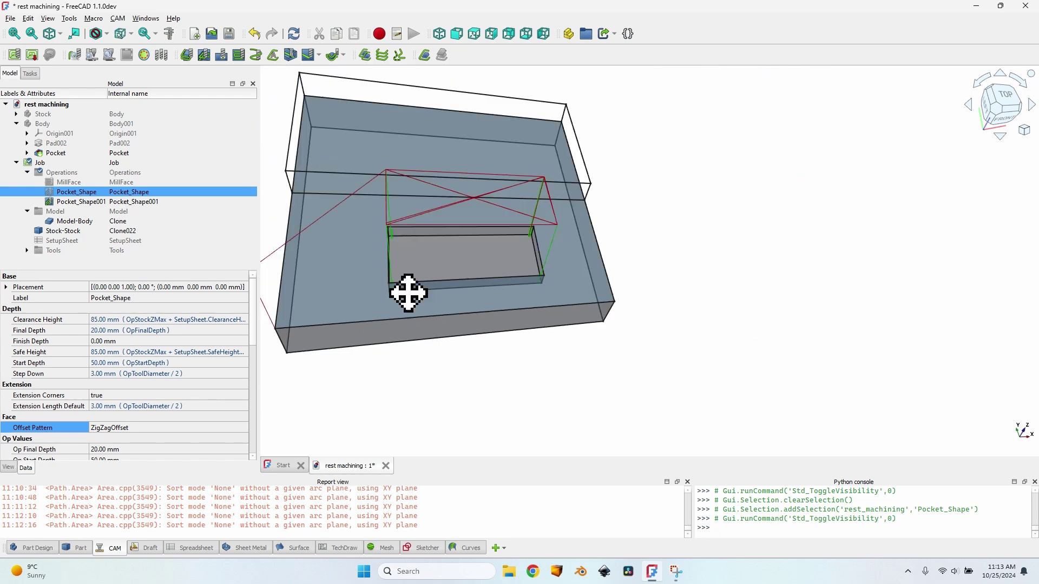
middle_click_drag(406, 290, 608, 294)
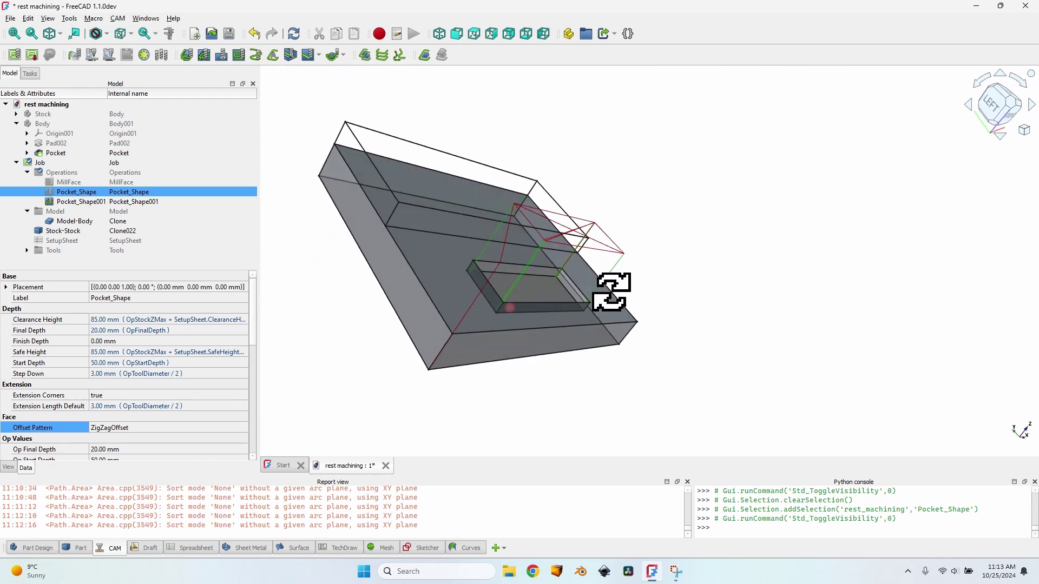
Open the MillFace operation for editing and examine its facing toolpath over the stepped stock
double_click(179, 182)
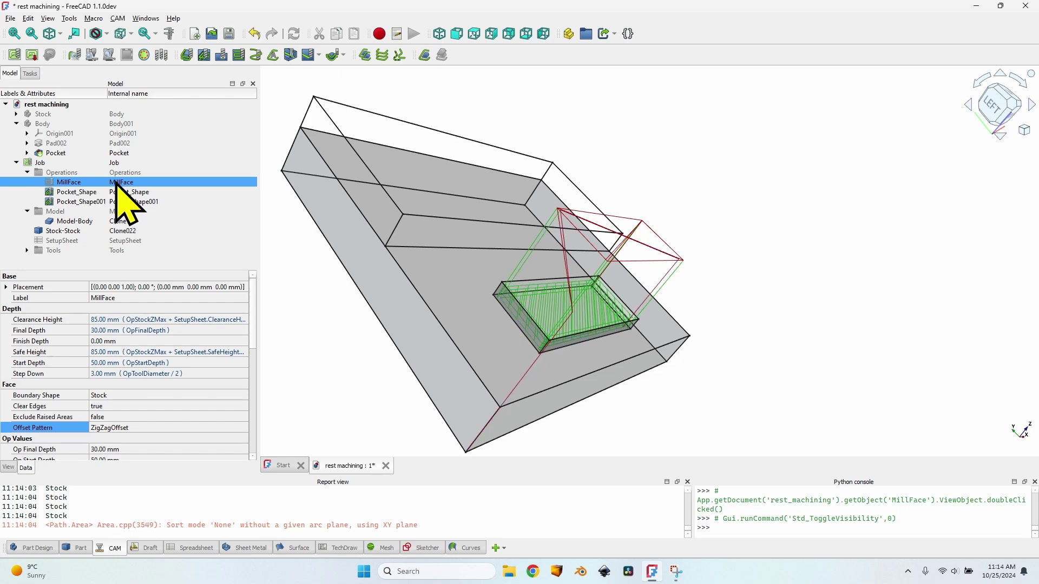
scroll(413, 288, "down", 3)
middle_click_drag(413, 287, 489, 308)
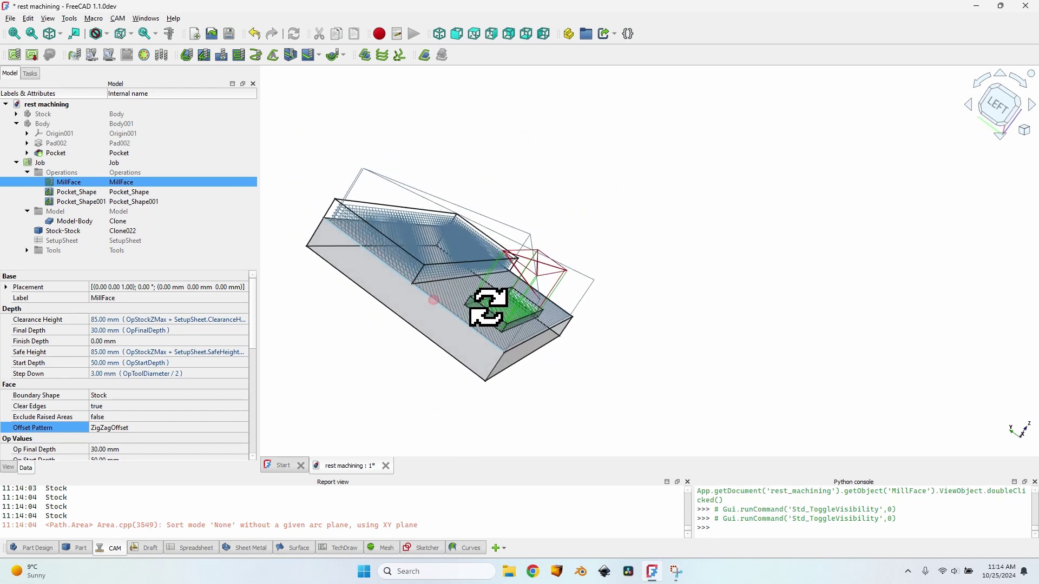
scroll(352, 307, "up", 2)
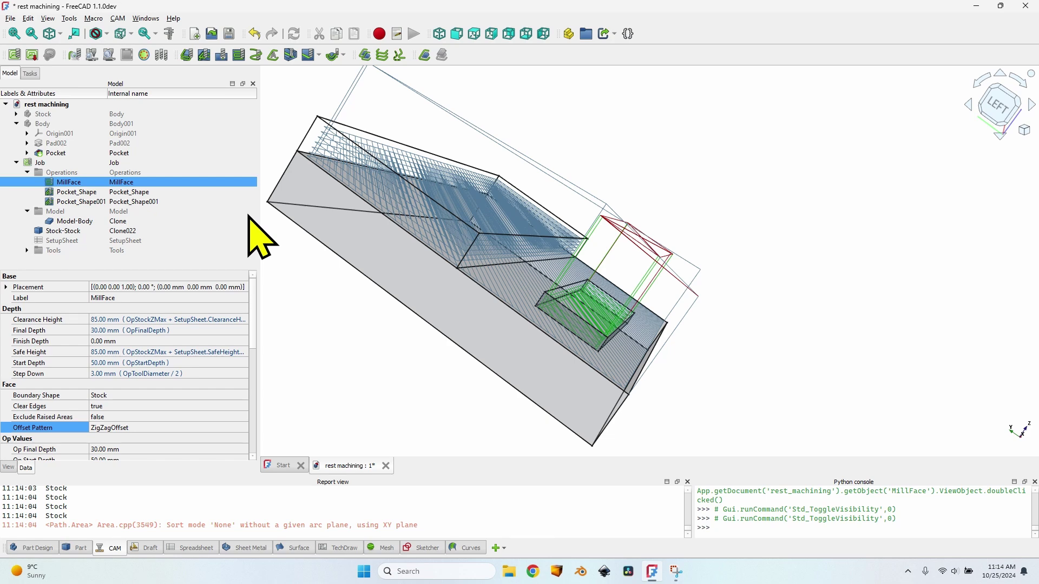
double_click(85, 183)
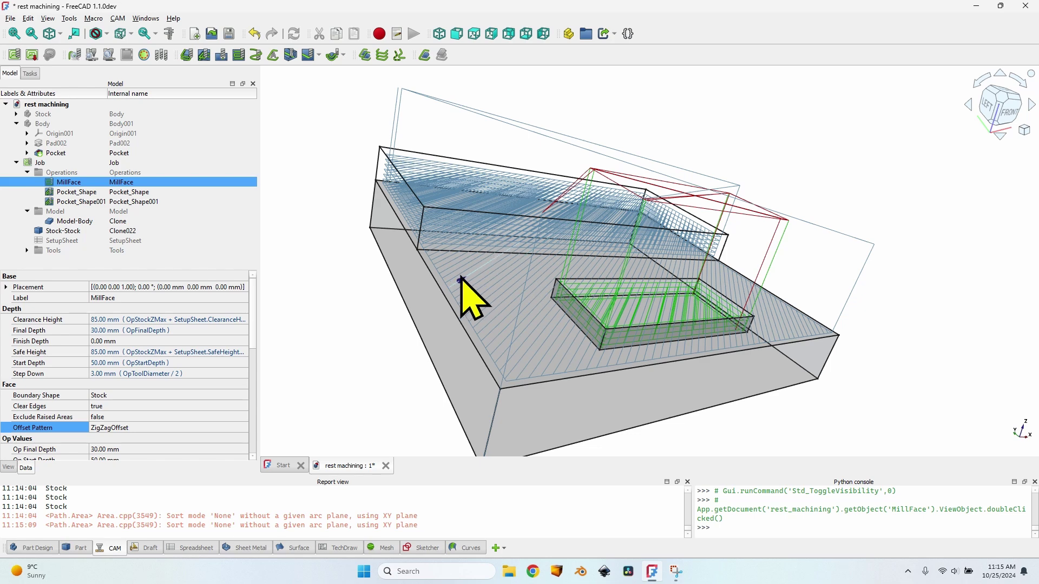
Hide the MillFace toolpath and delete both pocket operations from the job
key("space")
left_click(95, 192)
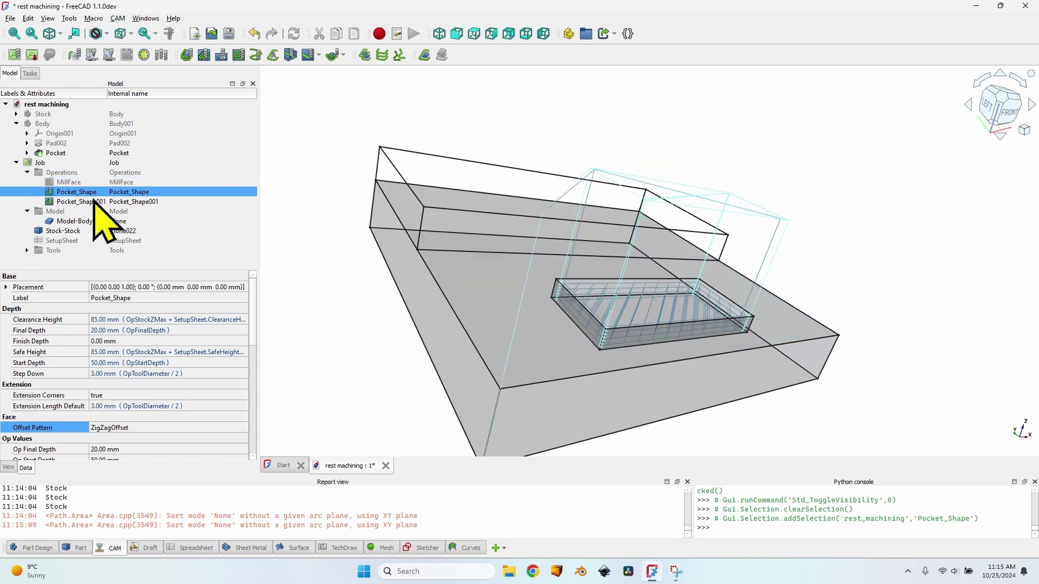
left_click(94, 201, "ctrl")
key("Delete")
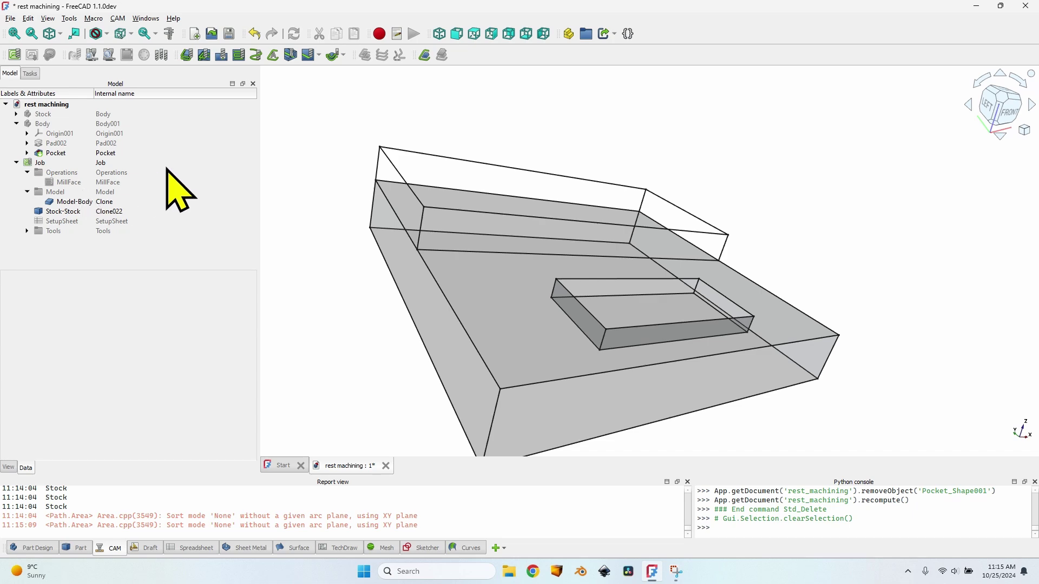
left_click(81, 183)
key("space")
key("space")
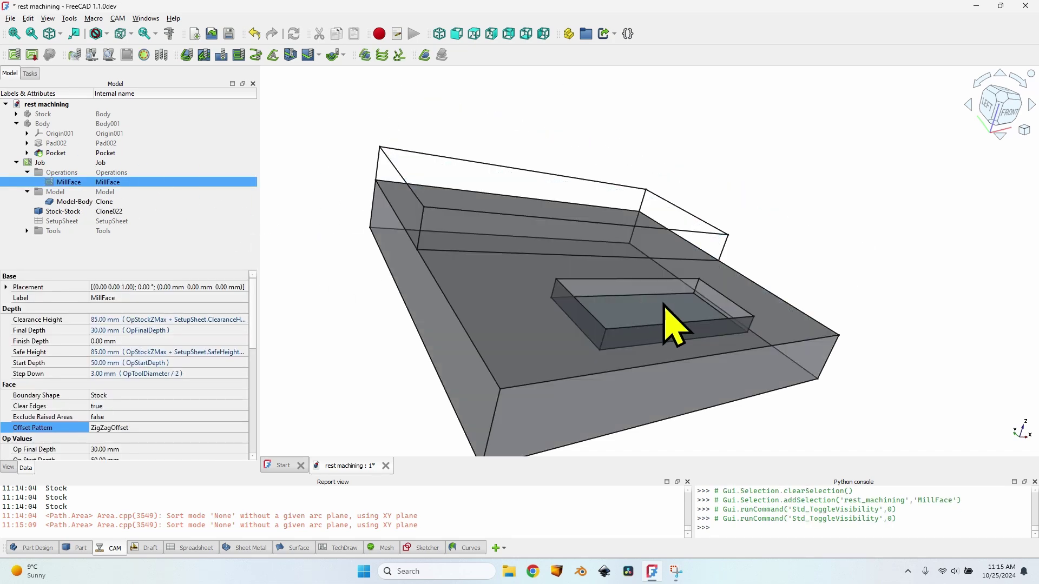
Create a second MillFace operation on the pocket's floor face, and apply it to inspect the toolpath from several angles
scroll(673, 325, "up", 5)
mouse_move(672, 325)
middle_mouse_down()
mouse_move(649, 306)
mouse_move(649, 360)
mouse_move(675, 267)
middle_mouse_up()
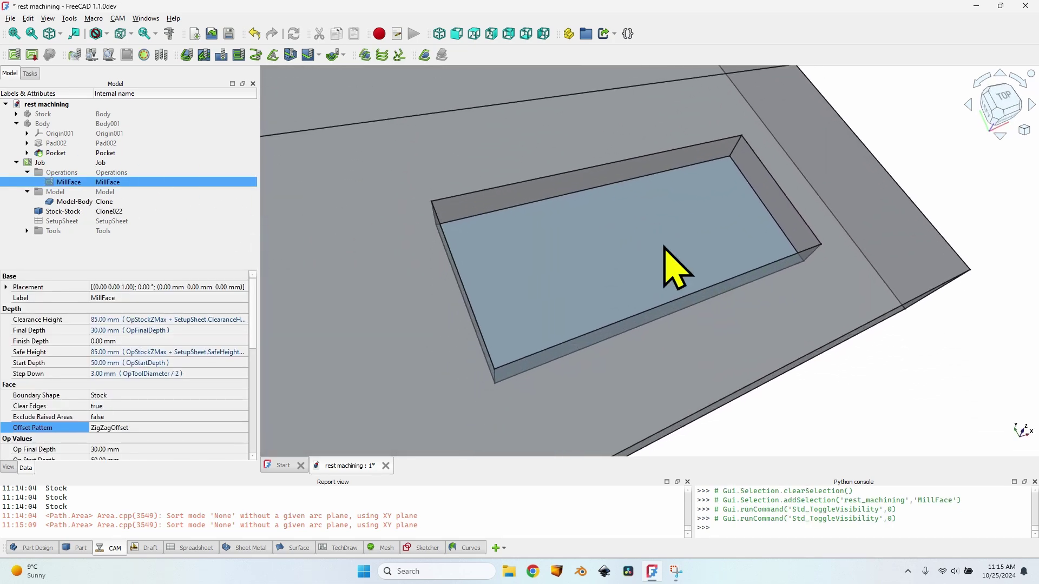
left_click(617, 288)
left_click(204, 55)
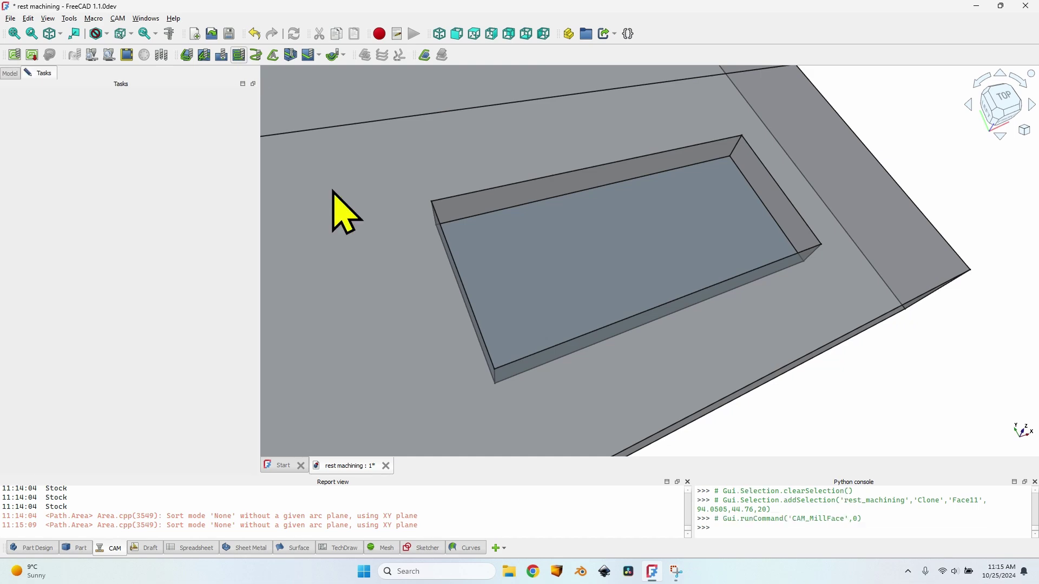
left_click(180, 102)
scroll(525, 281, "down", 3)
middle_click_drag(525, 281, 744, 213)
scroll(742, 220, "up", 5)
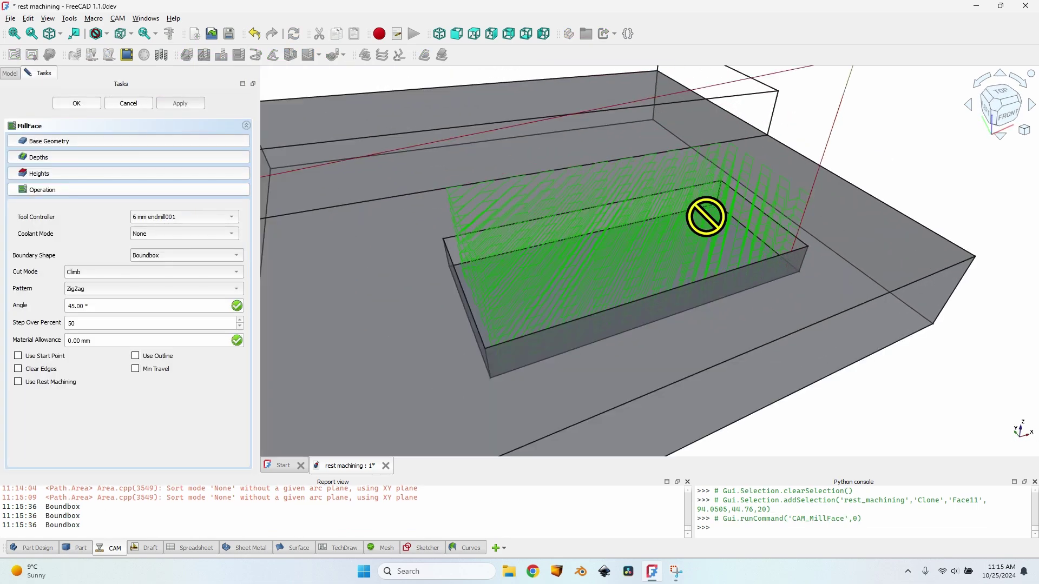
middle_click_drag(556, 274, 476, 167)
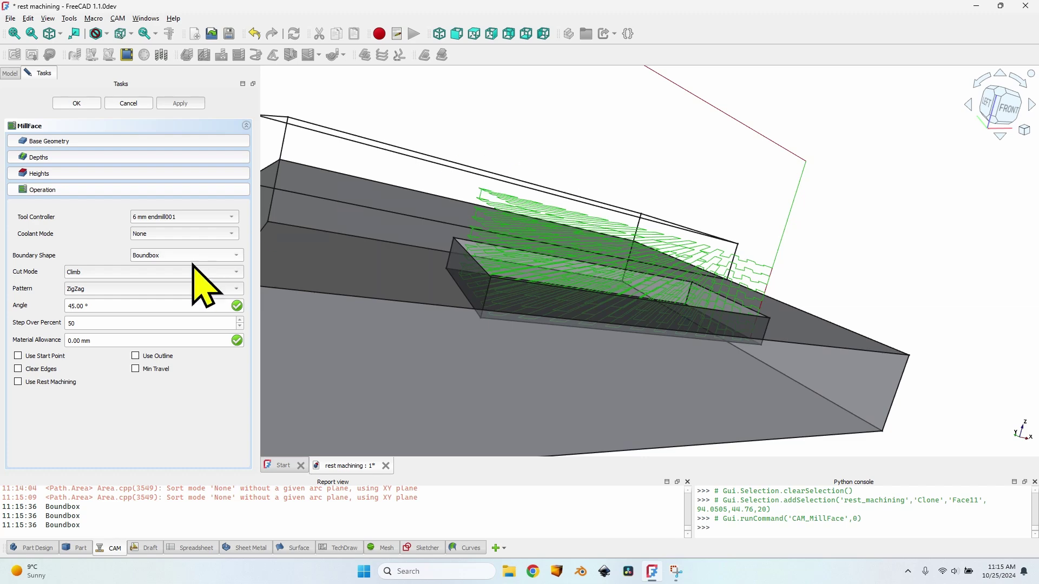
Set the new face milling operation's Pattern to ZigZagOffset and apply it to inspect the toolpath above the pocket
left_click(111, 289)
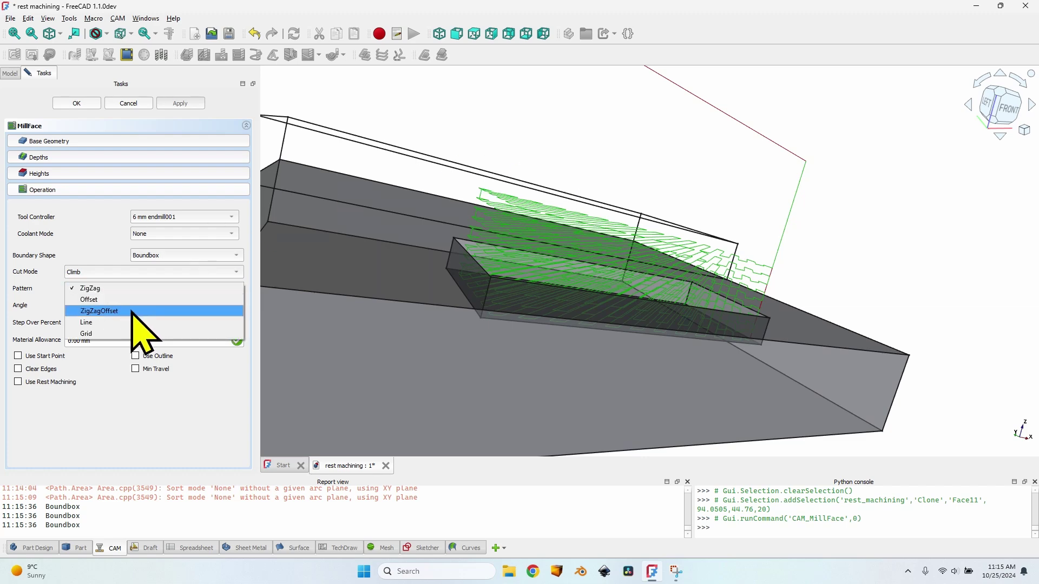
left_click(125, 311)
left_click(181, 103)
middle_click_drag(521, 209, 673, 209)
scroll(671, 293, "down", 5)
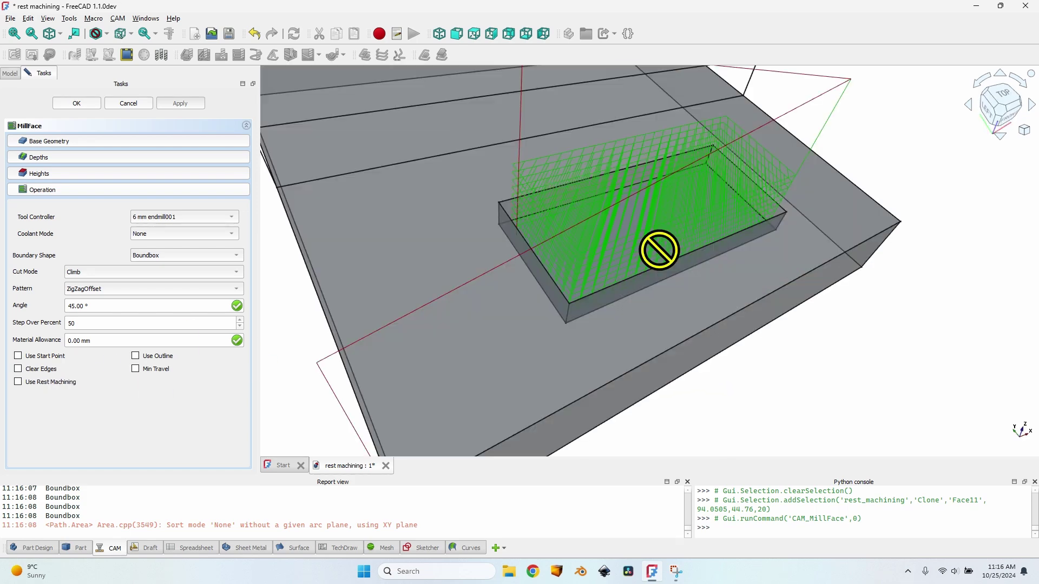
scroll(659, 248, "up", 3)
Enable Use Rest Machining for the new face milling operation and apply it to examine the remaining toolpath in the pocket
left_click(54, 383)
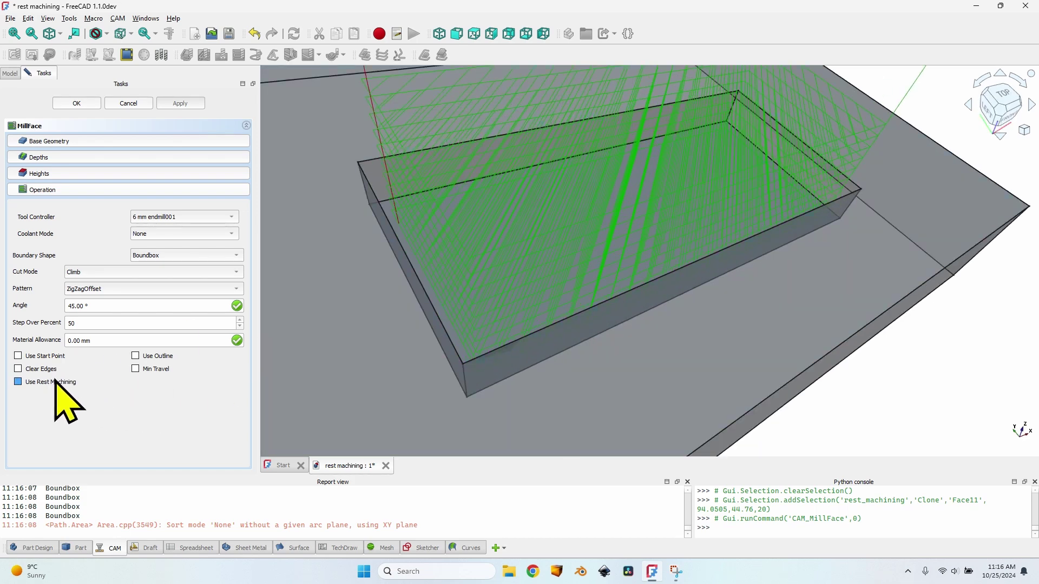
left_click(186, 101)
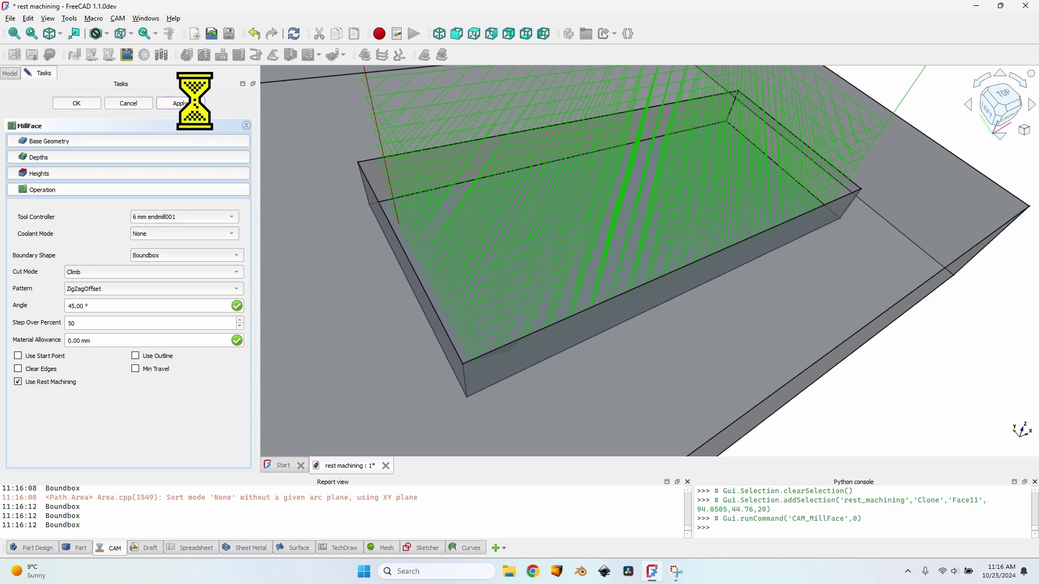
scroll(616, 254, "down", 2)
middle_click_drag(616, 255, 619, 151)
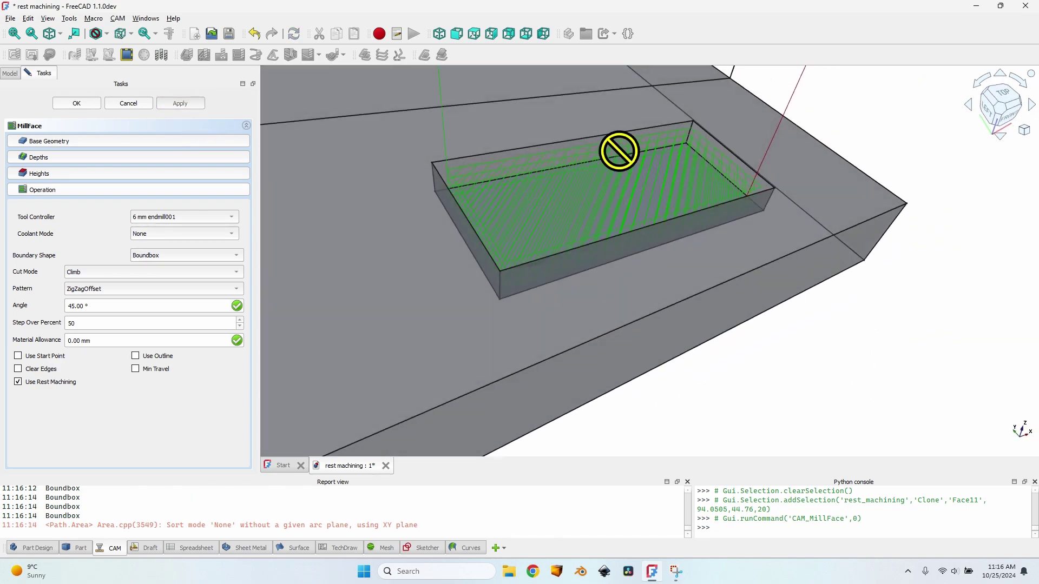
scroll(709, 158, "down", 3)
middle_click_drag(666, 230, 689, 209)
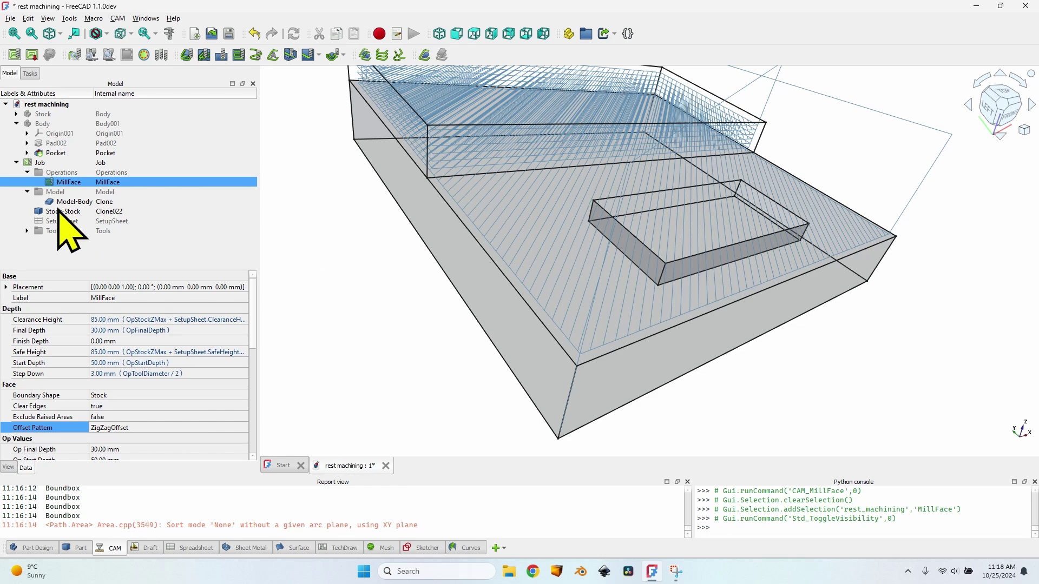
Check the cycle time in the MillFace operation's path properties
scroll(78, 368, "down", 7)
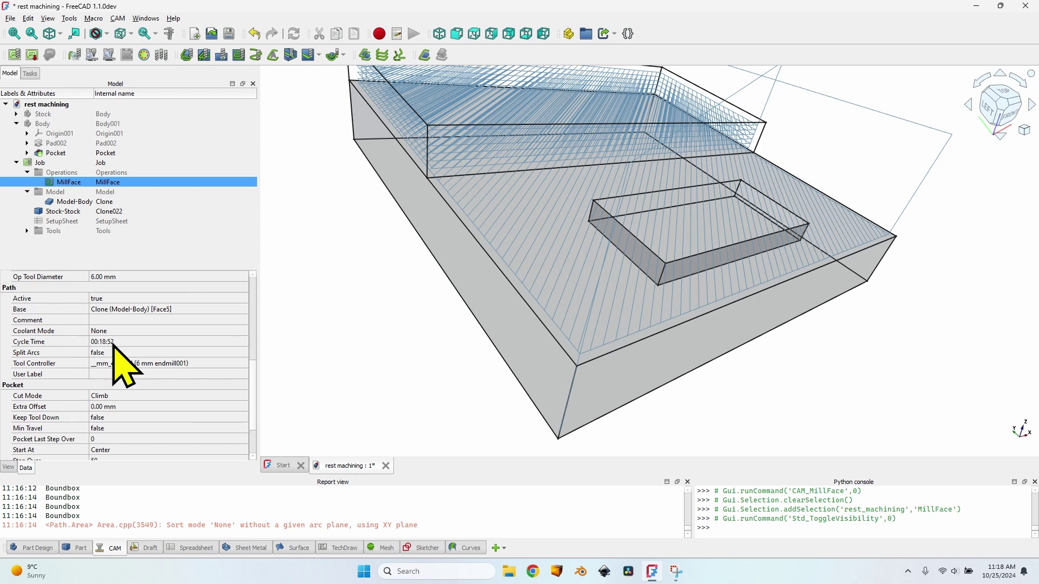
scroll(127, 352, "up", 7)
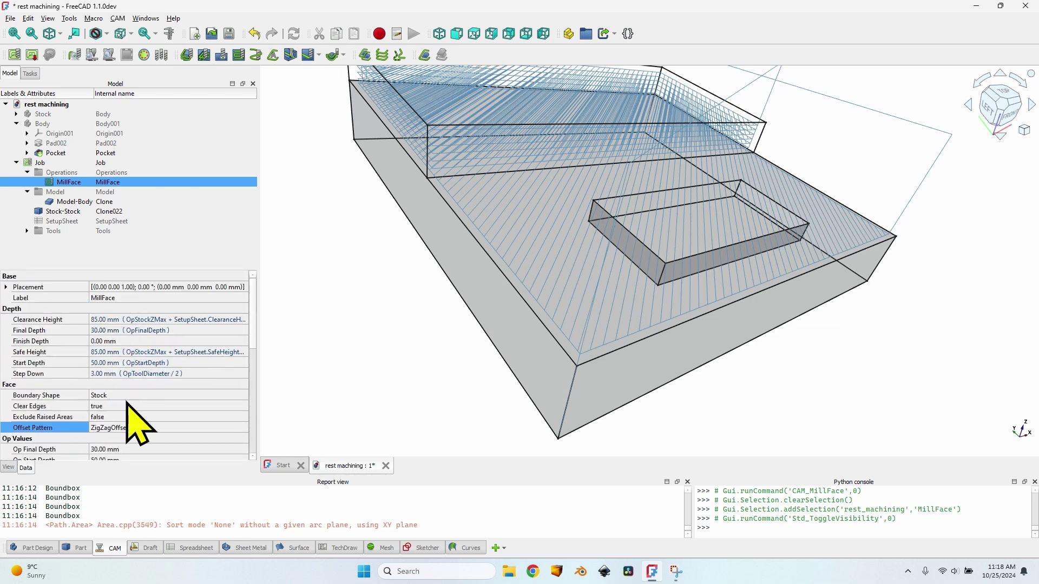
Set the MillFace operation's Boundary Shape to Boundbox, recompute the document and check the cycle time
left_click(104, 397)
left_click(160, 397)
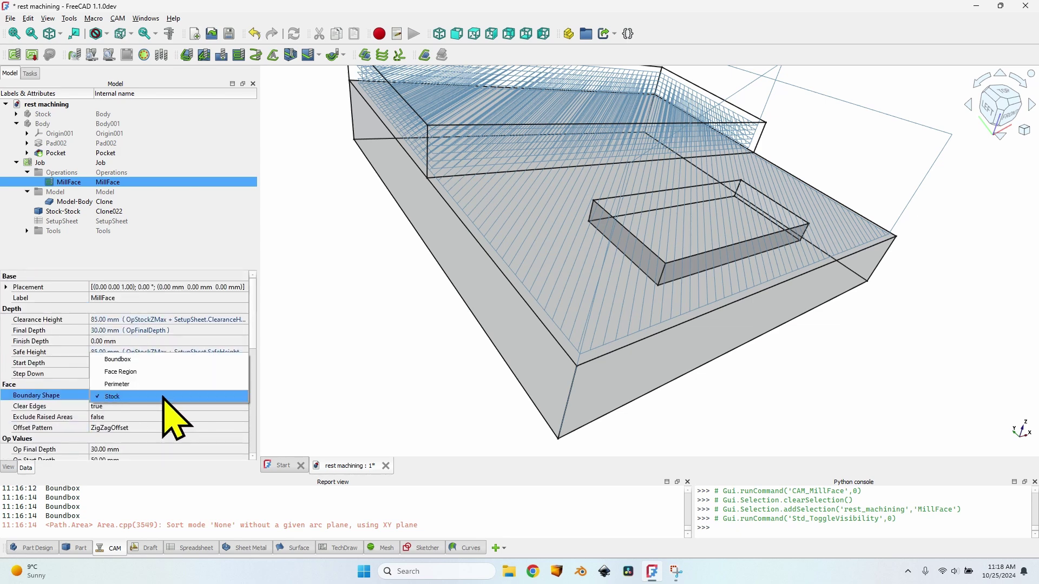
left_click(138, 360)
left_click(294, 33)
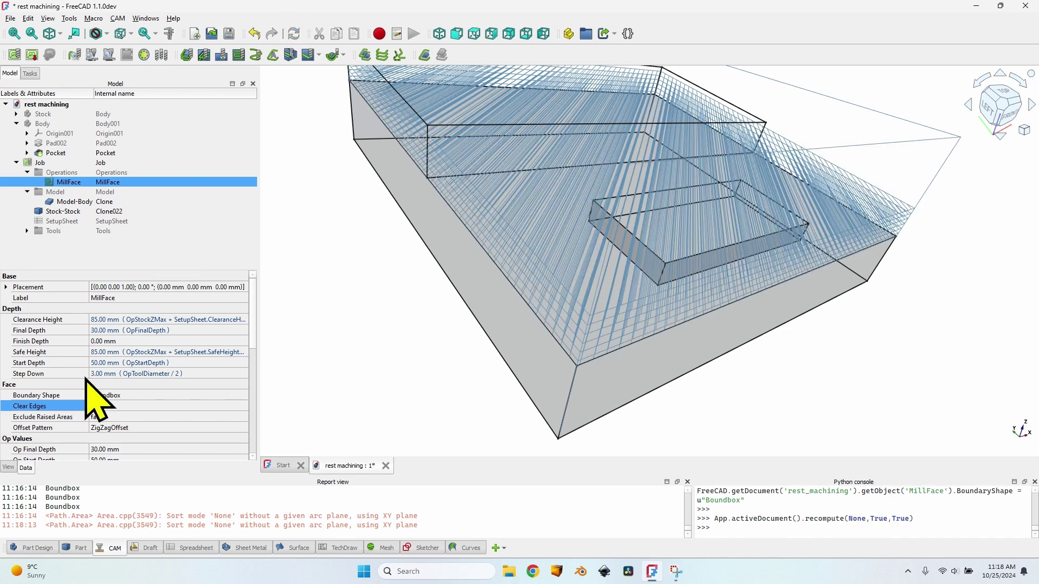
scroll(102, 406, "down", 5)
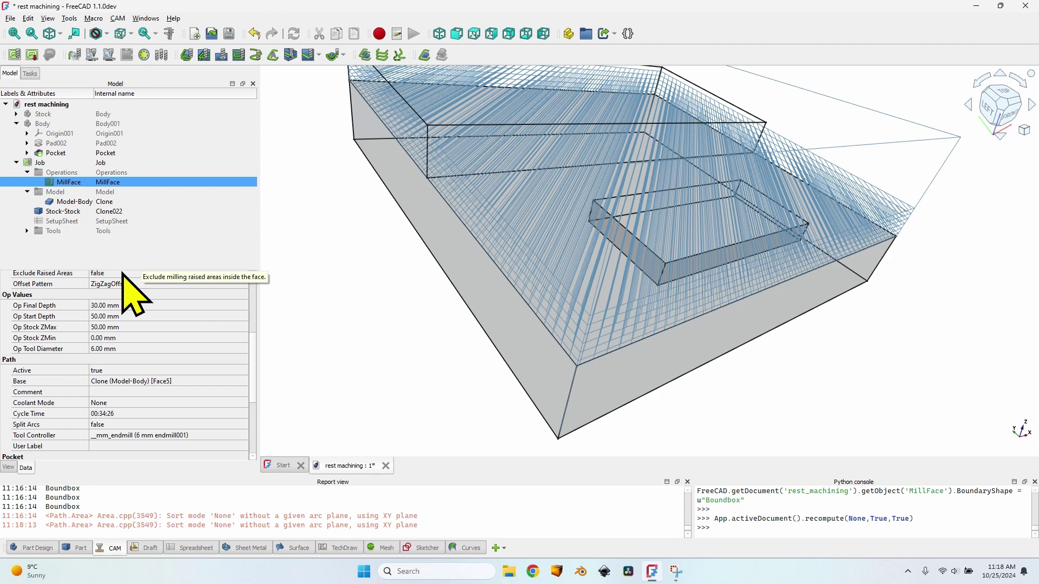
scroll(111, 400, "up", 5)
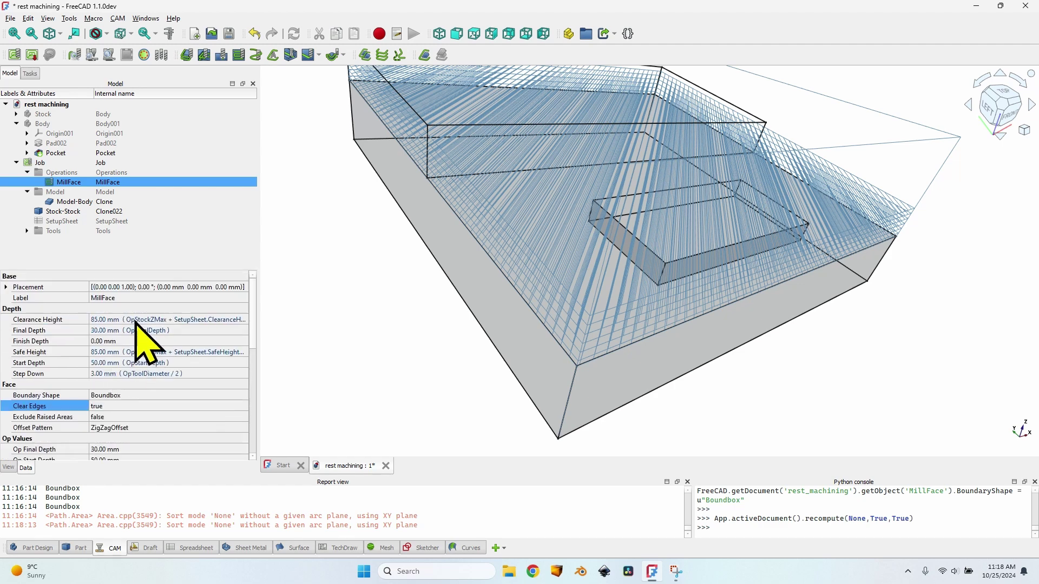
Set the MillFace operation's Boundary Shape back to Stock and recompute the document
left_click(116, 396)
left_click(136, 450)
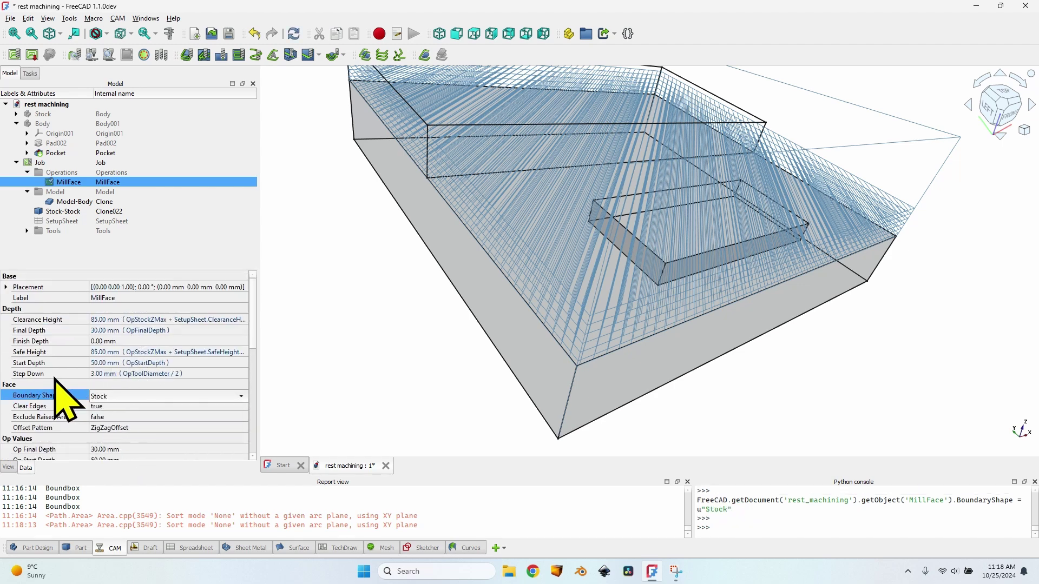
left_click(57, 375)
left_click(294, 33)
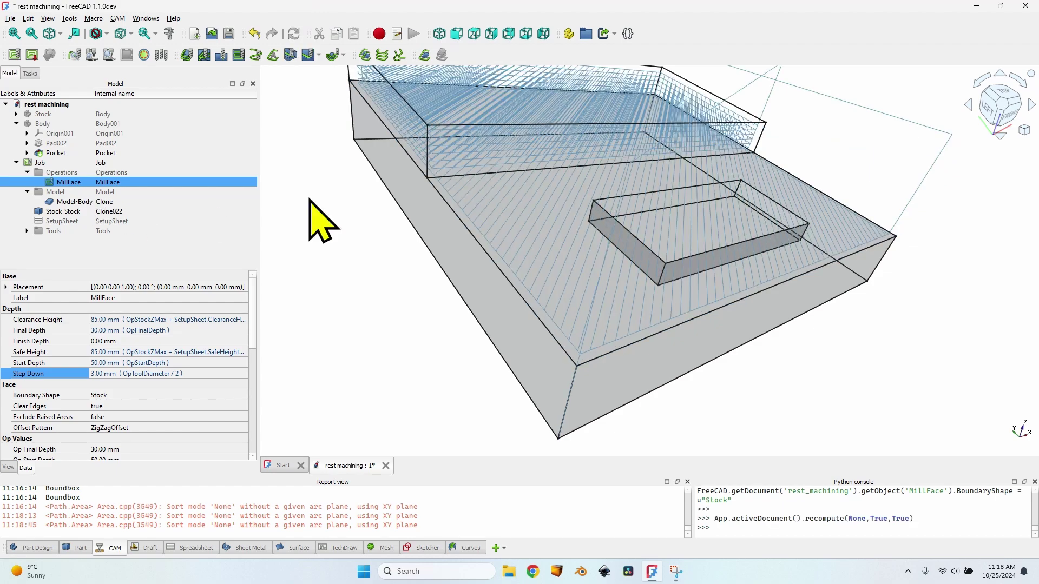
Hide the MillFace toolpath and create a Pocket Shape operation on the pocket's floor face with the ZigZagOffset pattern
key("space")
left_click(716, 238)
left_click(205, 56)
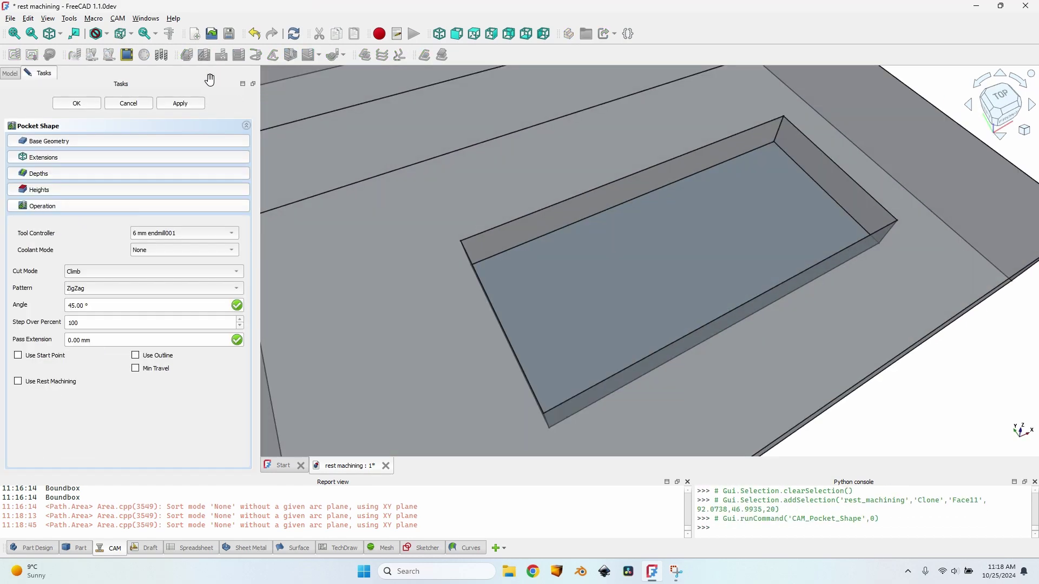
left_click(181, 103)
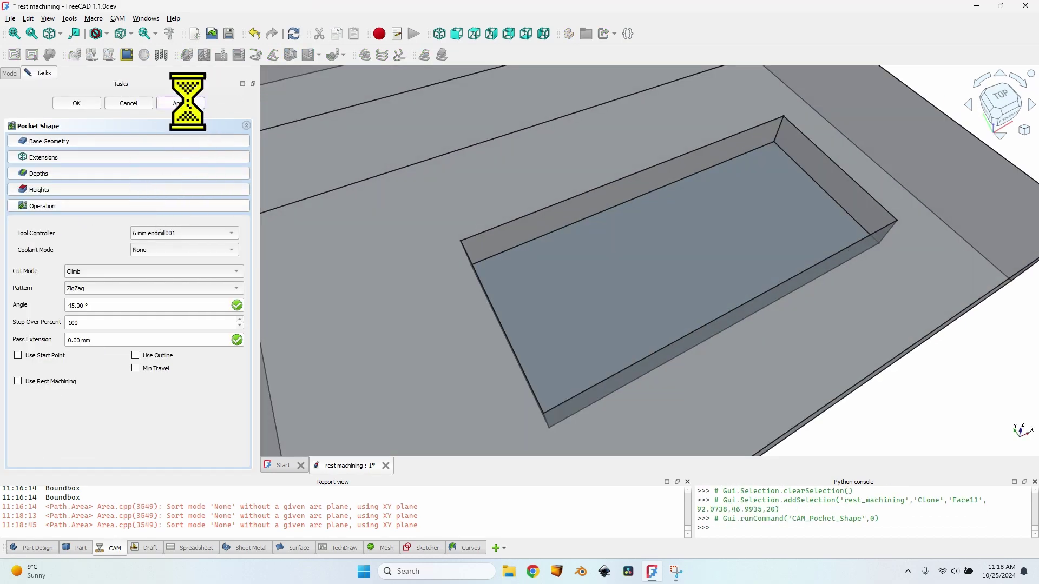
left_click(76, 102)
Enable Use Rest Machining for the Pocket_Shape operation, apply it and inspect the remaining toolpath
double_click(93, 201)
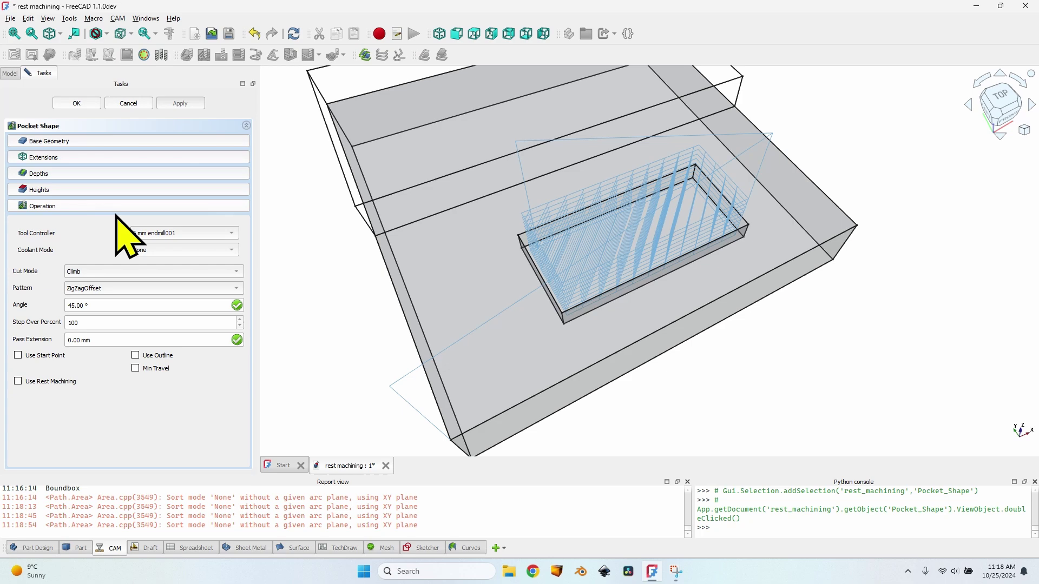
left_click(44, 382)
left_click(181, 103)
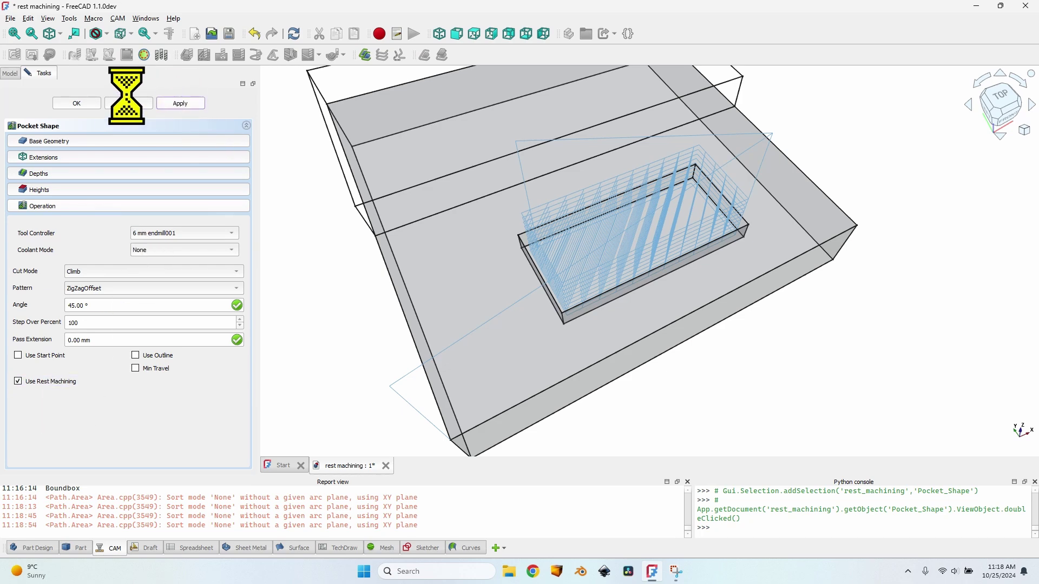
left_click(81, 102)
scroll(563, 276, "up", 3)
middle_click_drag(563, 276, 445, 302)
Move Pocket_Shape ahead of MillFace in the job's operations and briefly hide MillFace to view the pocket toolpath
left_click(69, 182)
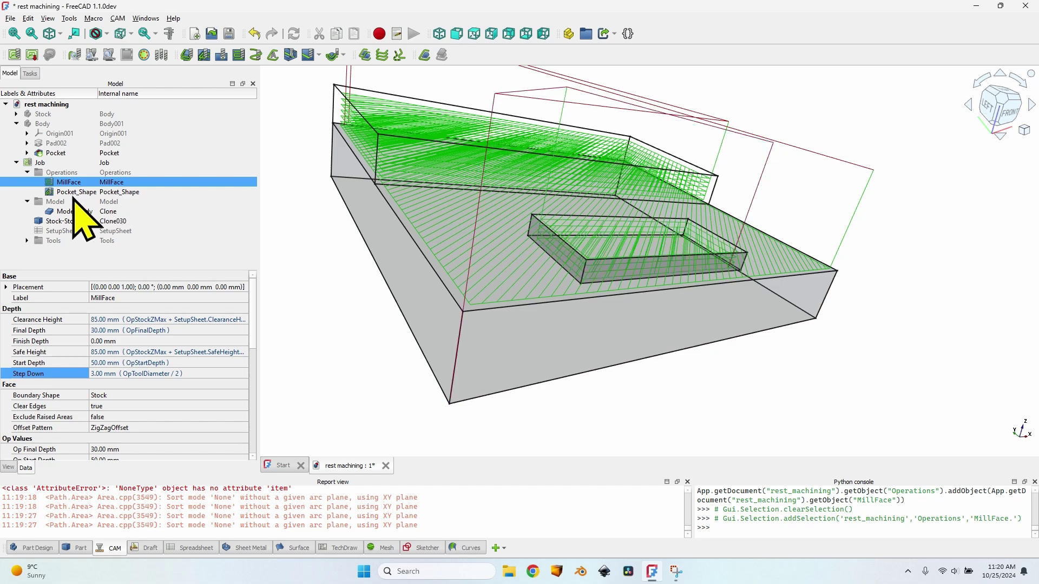
left_click_drag(81, 193, 79, 177)
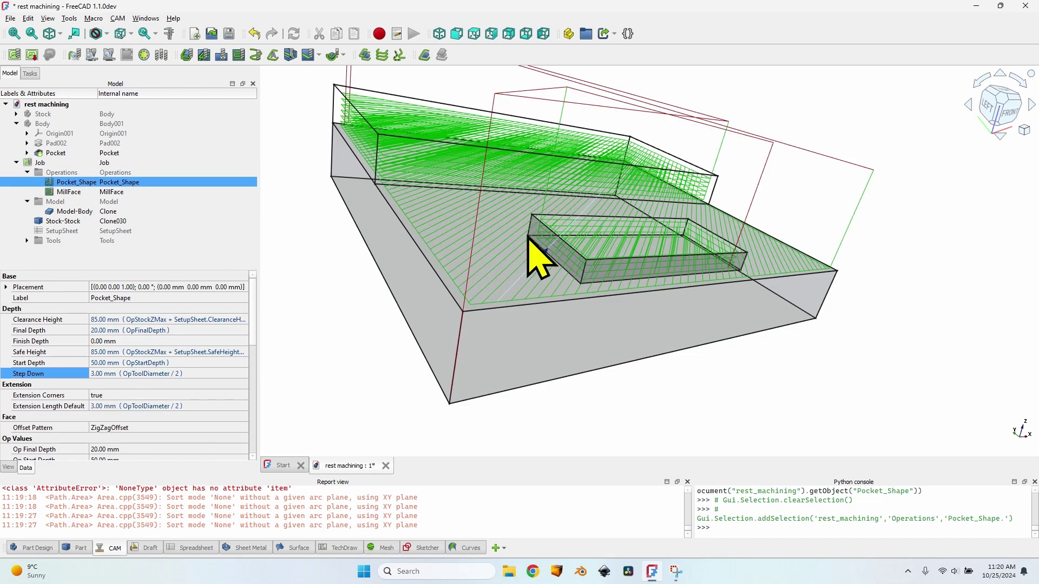
left_click(40, 162)
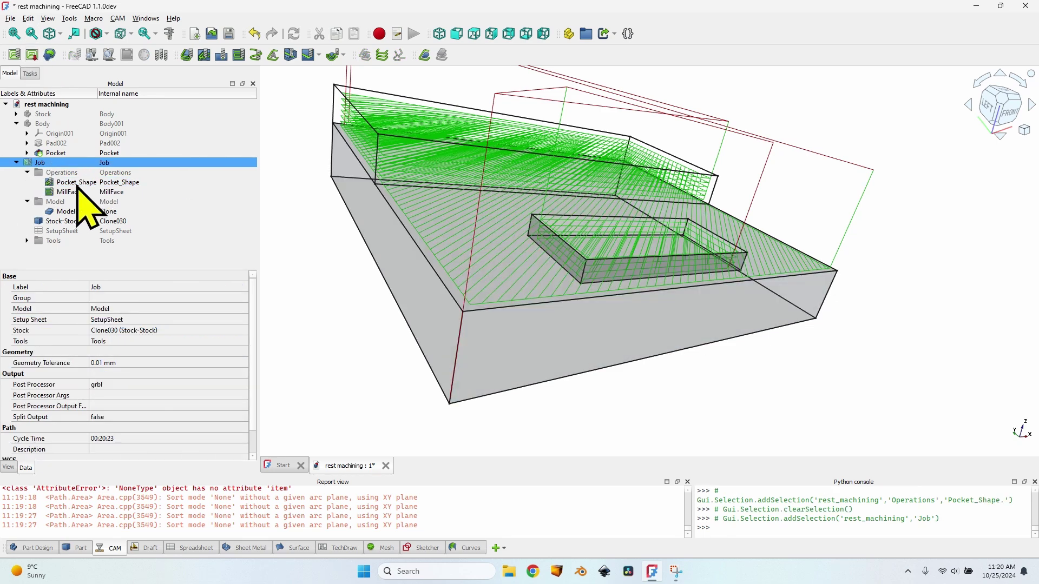
left_click(75, 182)
left_click(79, 192)
key("space")
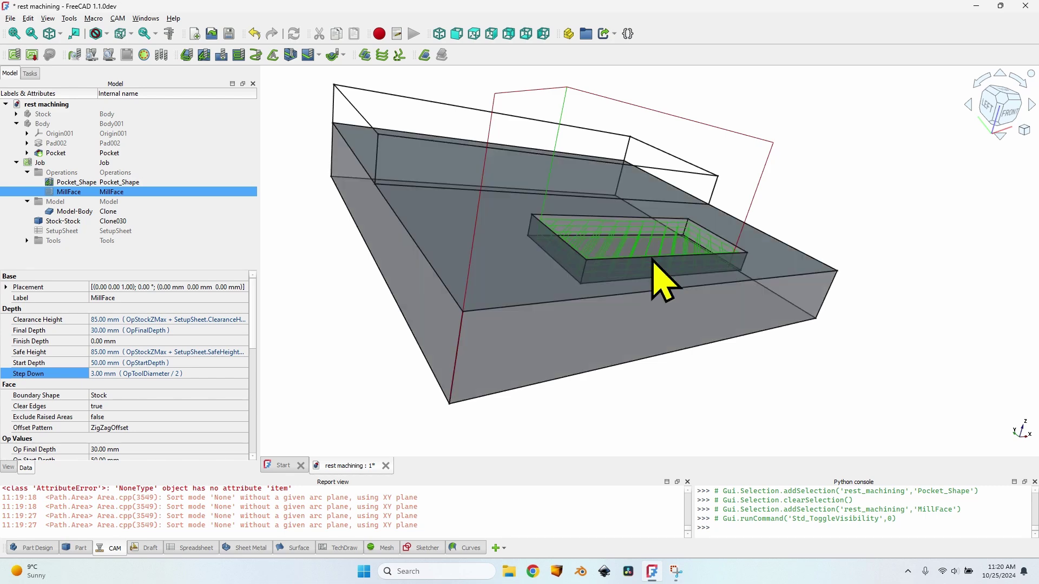
key("space")
Recompute the Pocket_Shape and MillFace operations in their new order and inspect the updated toolpaths over the pocket
left_click(91, 184)
left_click(84, 193, "ctrl")
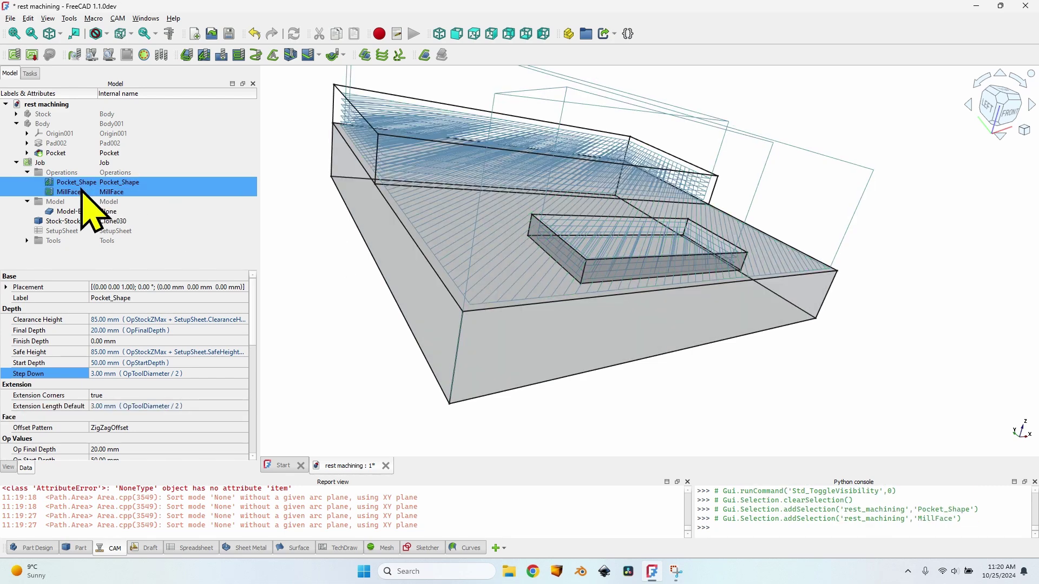
right_click(81, 190)
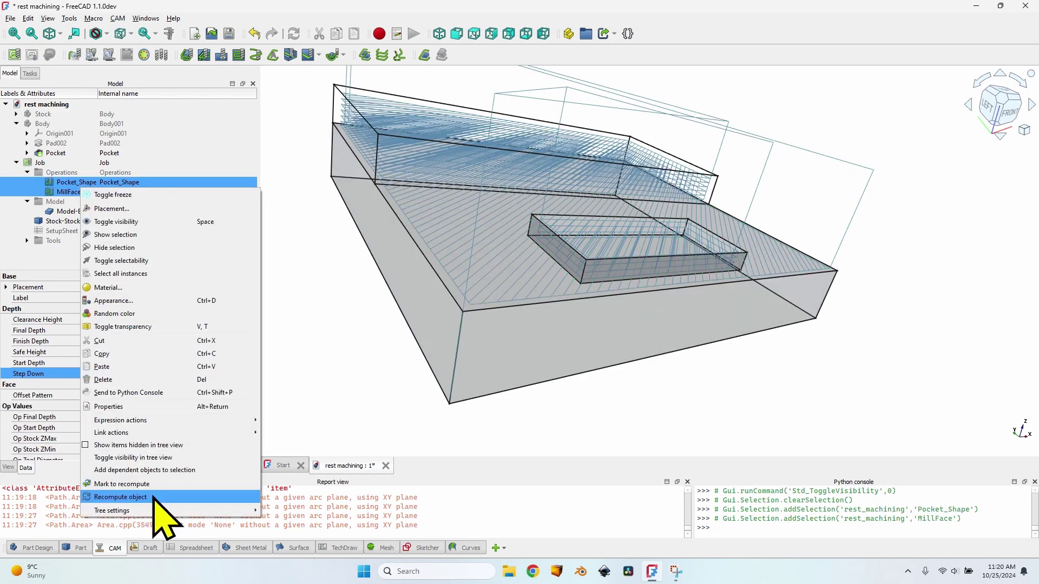
left_click(140, 497)
left_click(91, 192)
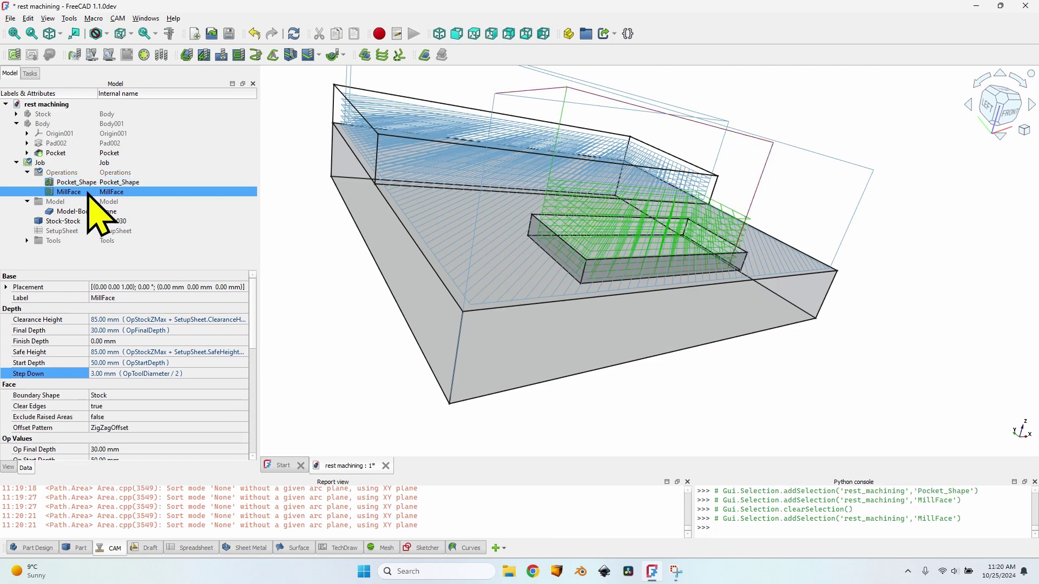
scroll(659, 229, "up", 5)
key("space")
key("space")
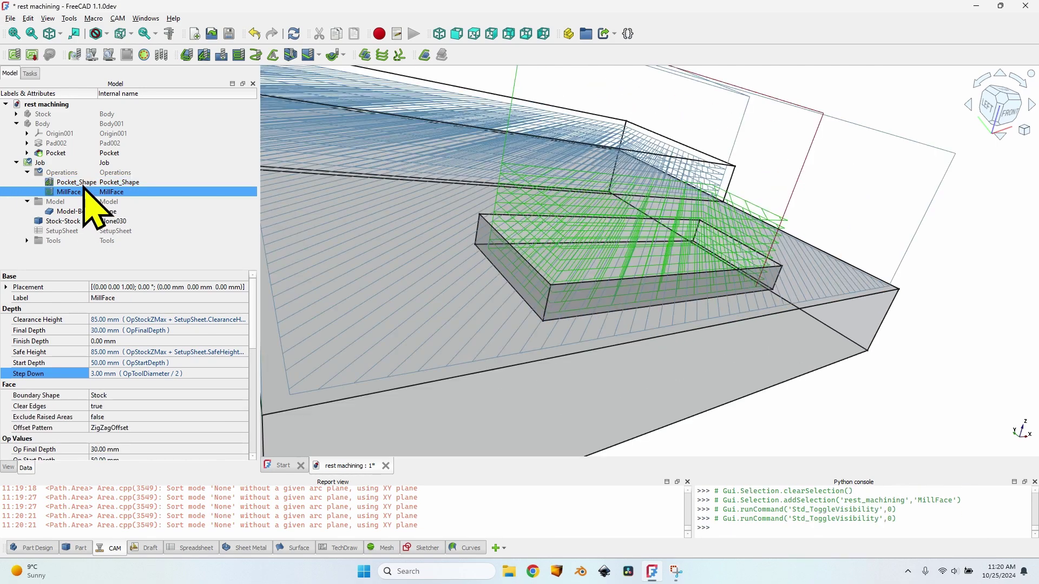
Hide the Pocket_Shape toolpath, then enable Use Rest Machining for MillFace and apply it to inspect the path around the pocket
left_click(87, 183)
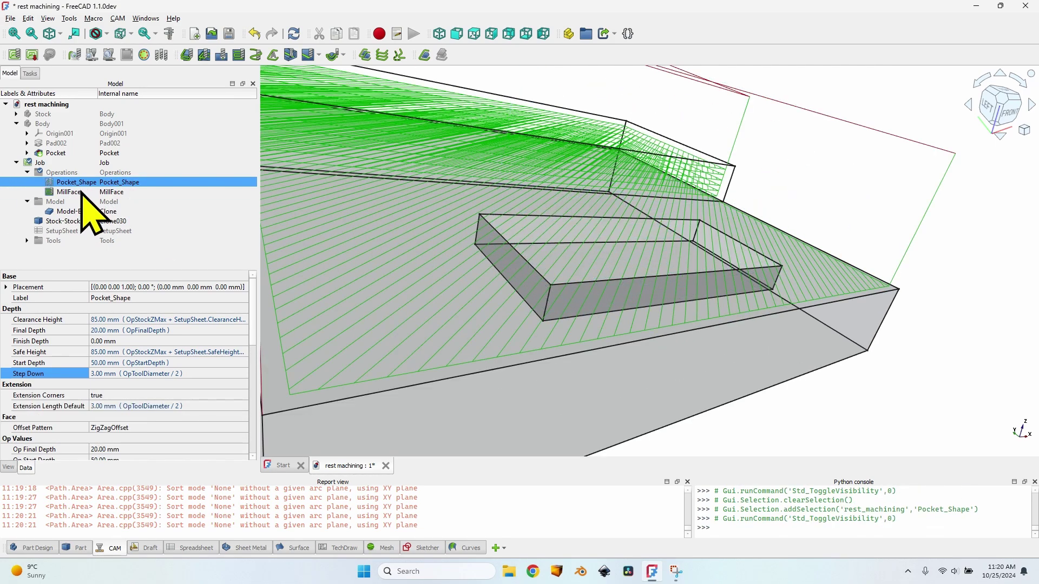
left_click(81, 192)
left_click(84, 183)
double_click(81, 192)
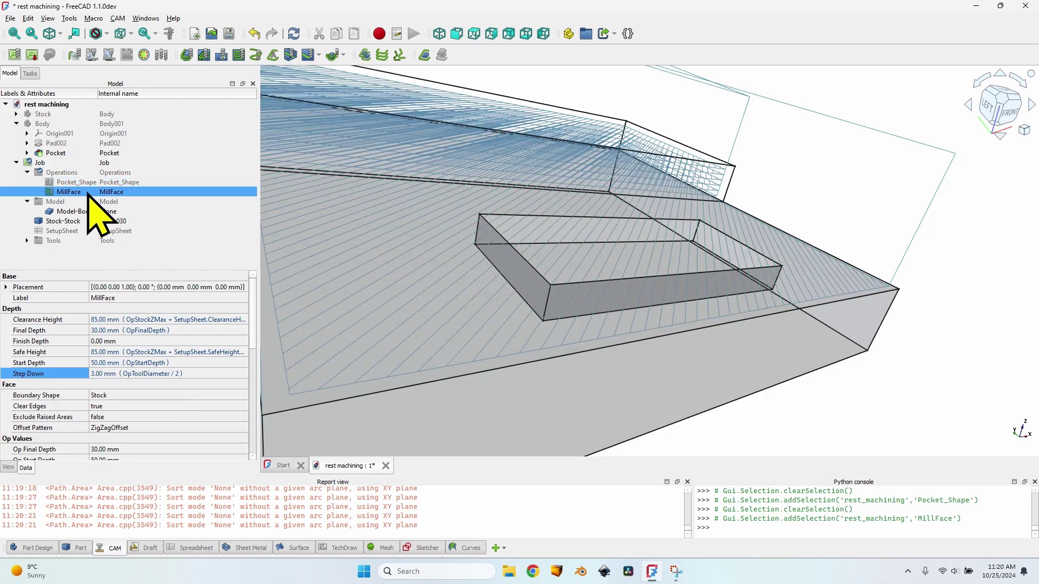
left_click(40, 382)
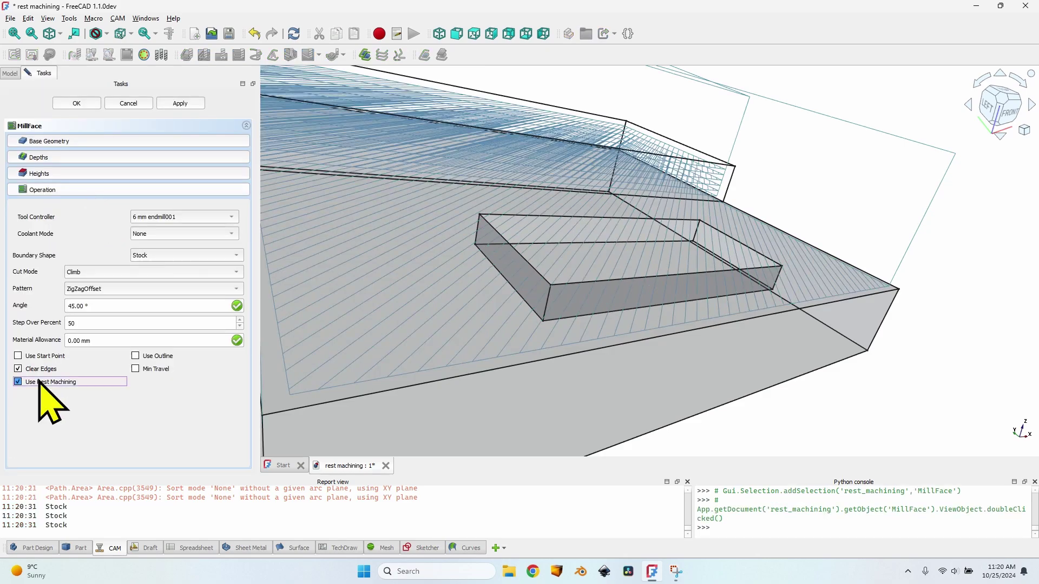
left_click(184, 102)
scroll(585, 194, "down", 3)
scroll(585, 194, "up", 3)
middle_click_drag(585, 193, 630, 273)
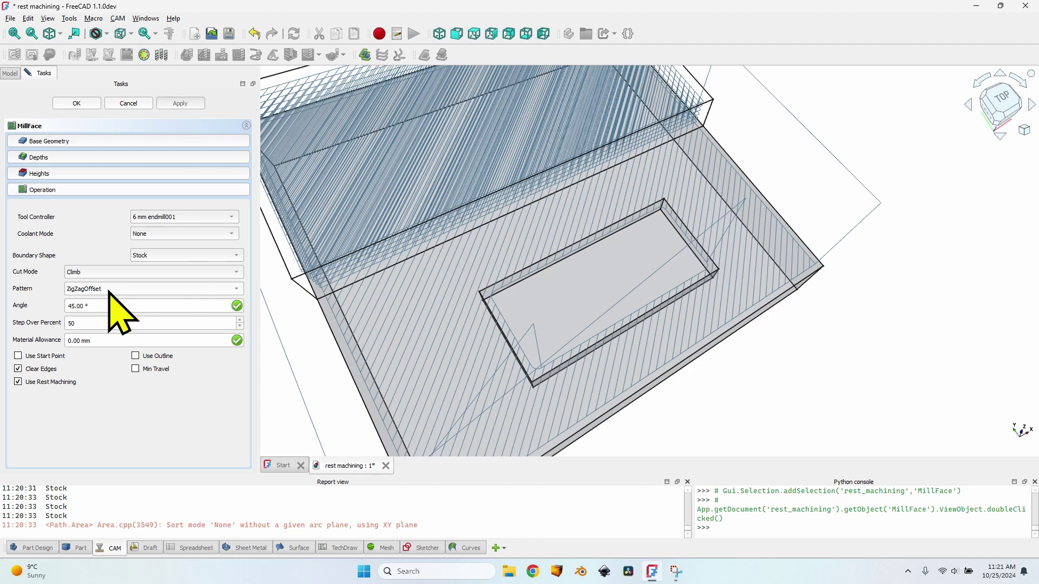
left_click(81, 103)
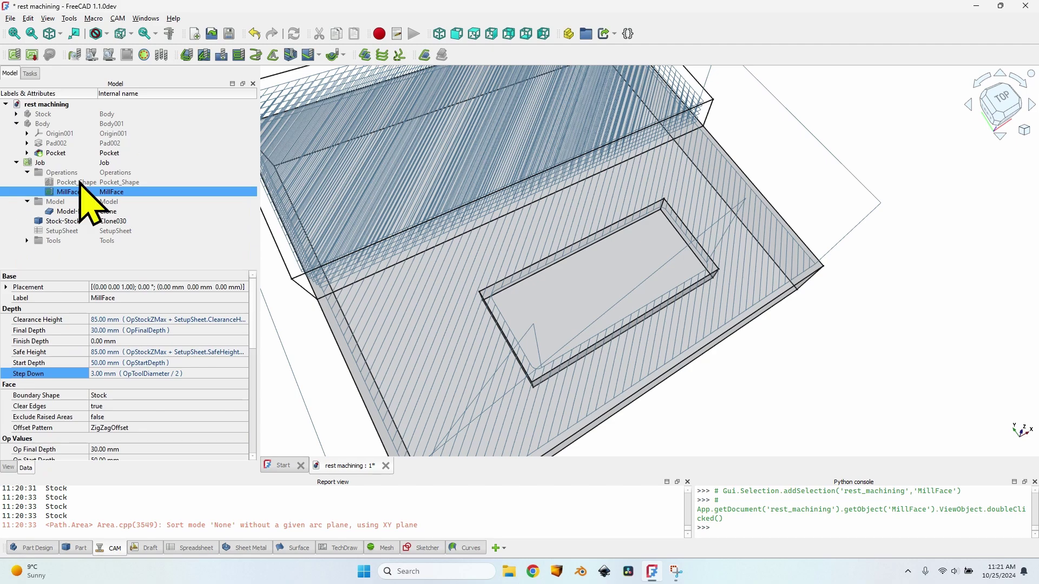
Show the Pocket_Shape toolpath again, move MillFace back ahead of it in the job and recompute the operations
left_click(106, 182)
key("space")
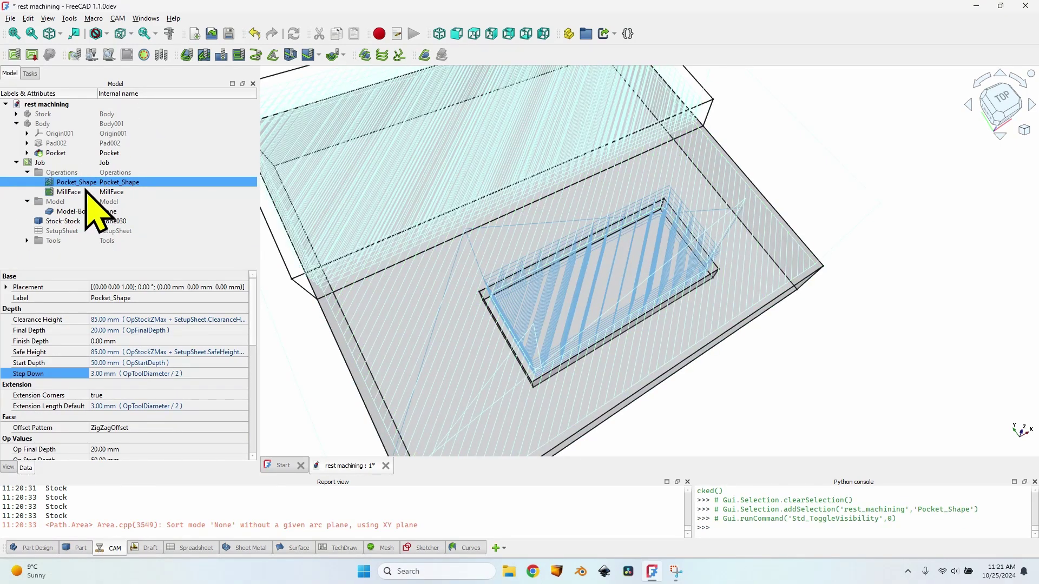
left_click_drag(87, 194, 89, 184)
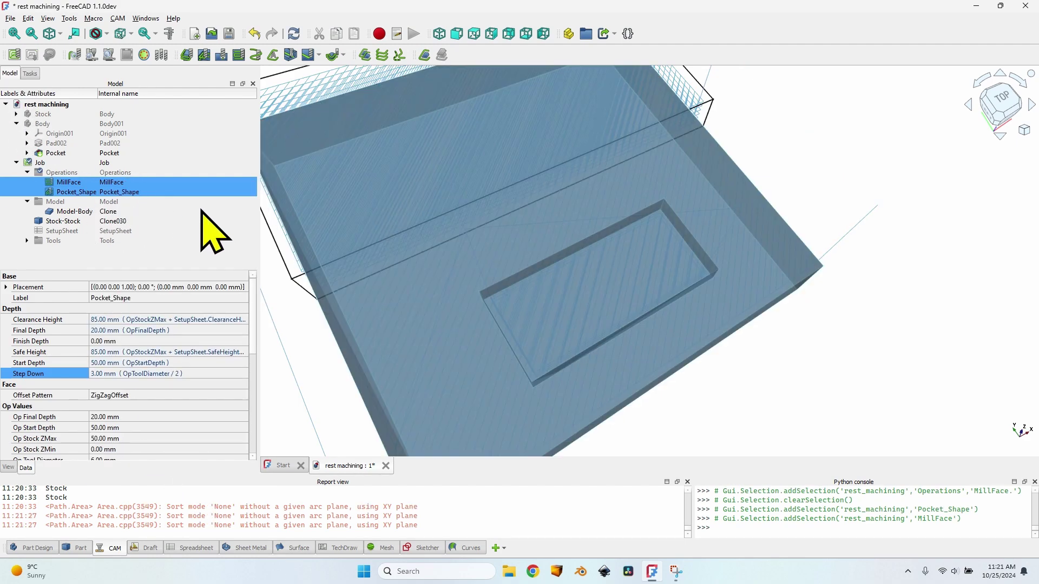
left_click(118, 192)
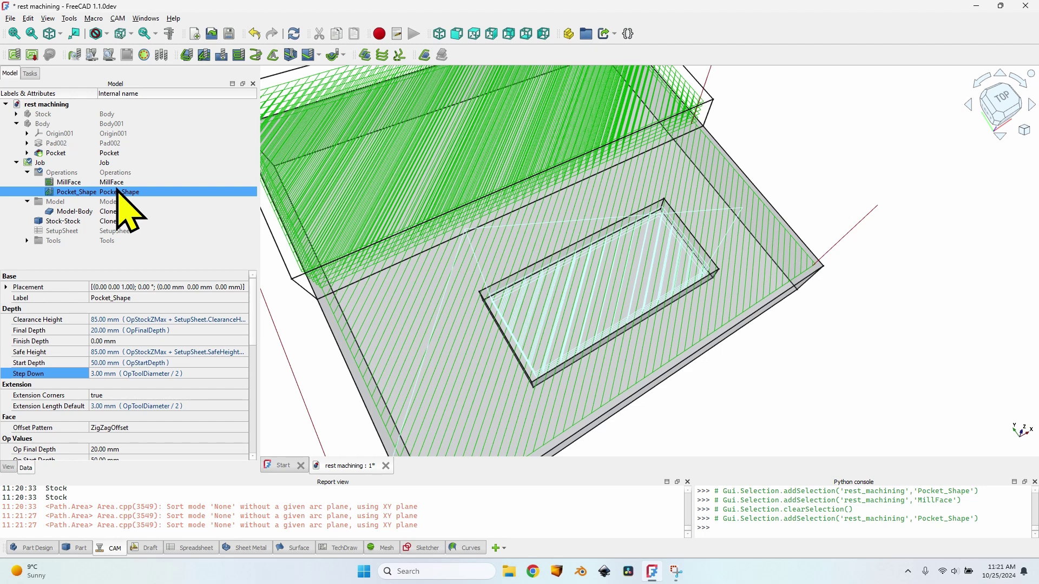
middle_click_drag(466, 254, 579, 287)
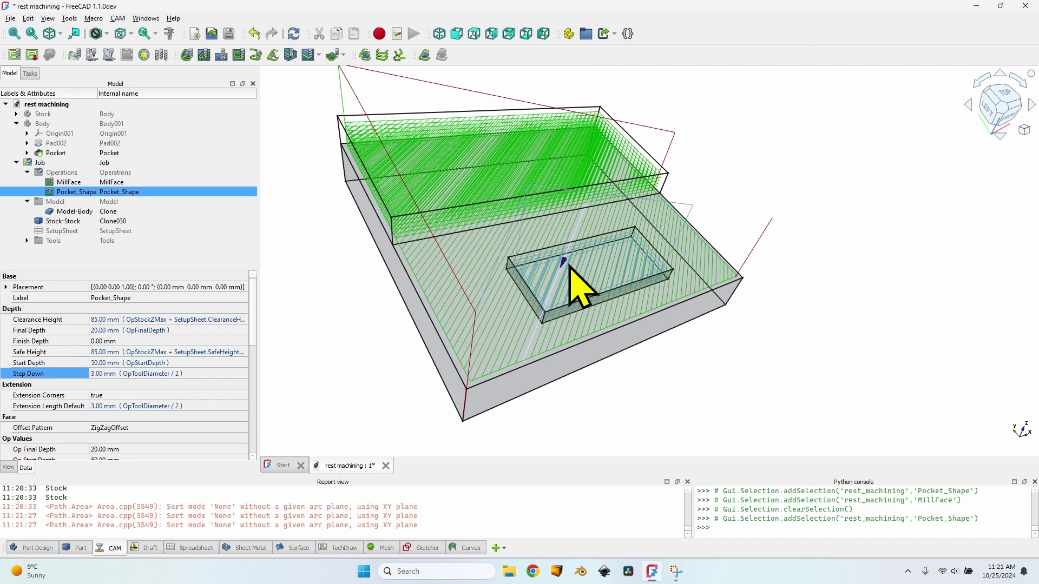
left_click(293, 34)
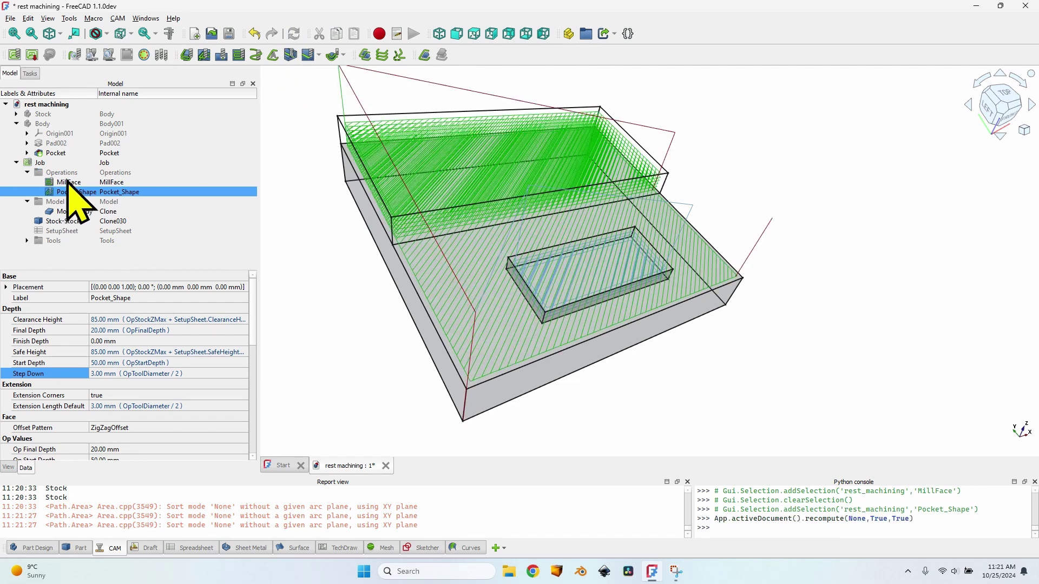
Deactivate the MillFace operation and inspect the Pocket_Shape toolpath without it
left_click(68, 182)
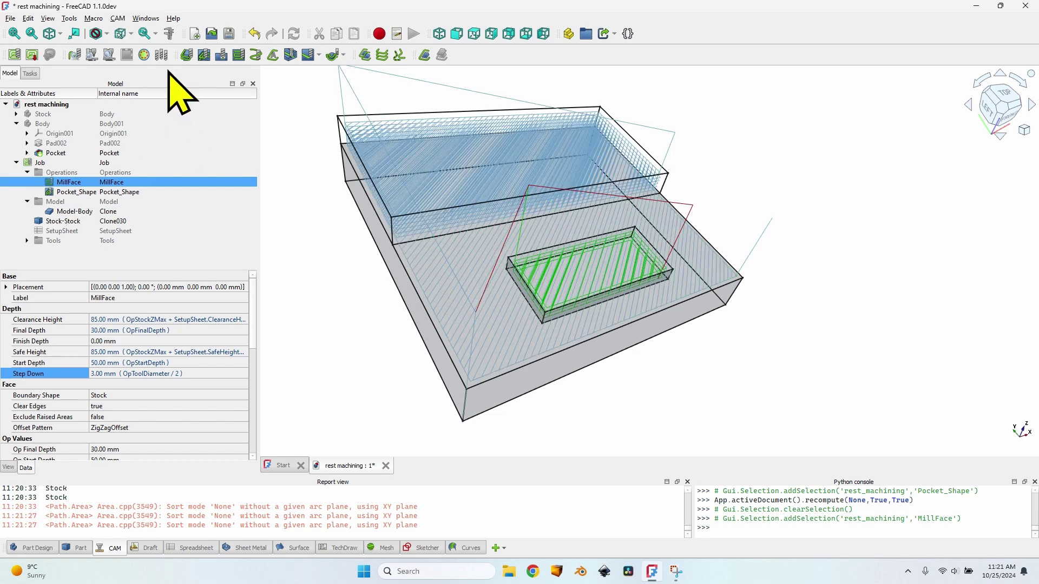
left_click(144, 54)
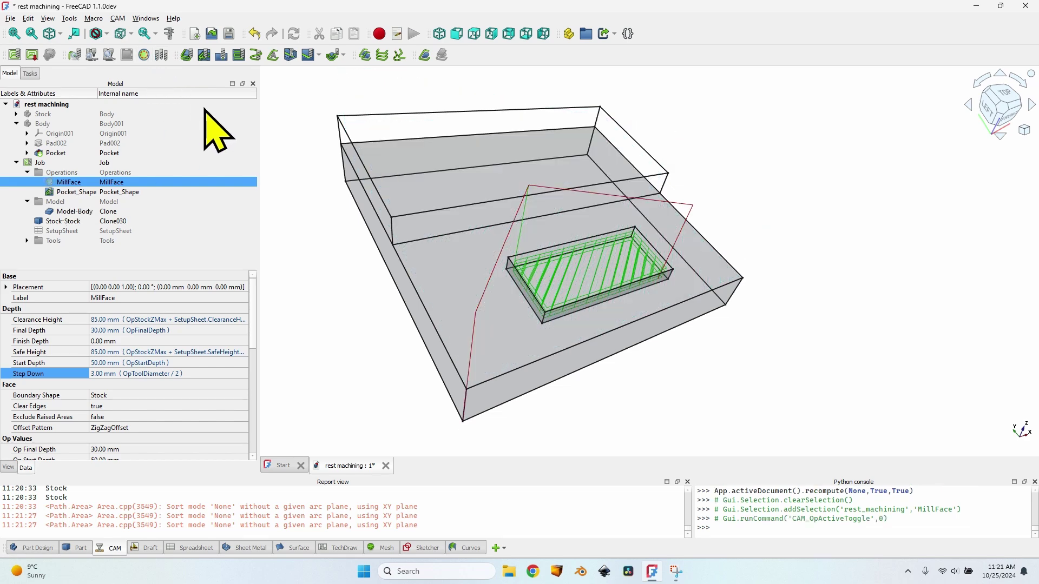
left_click(98, 192)
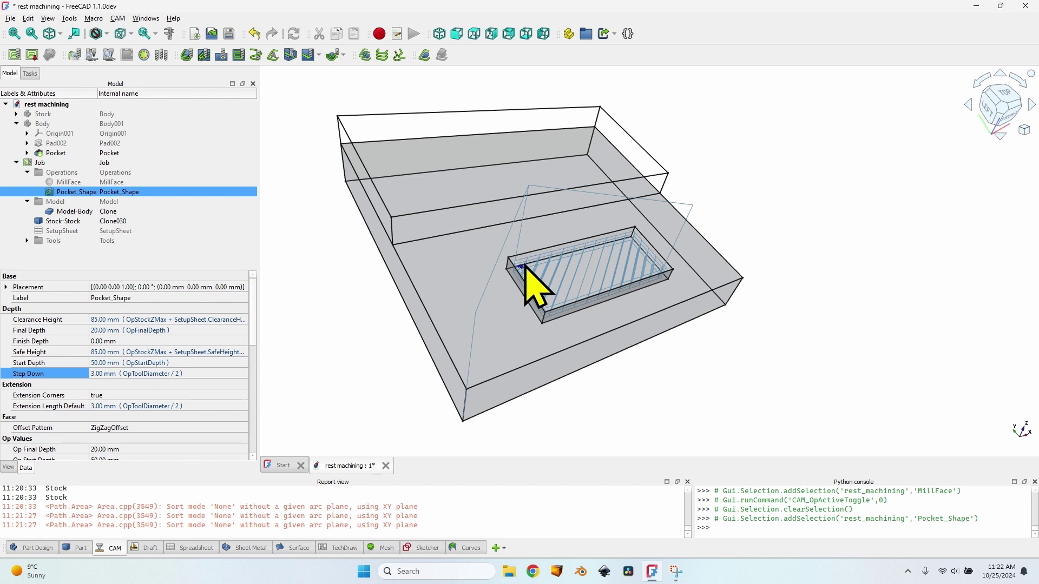
middle_click_drag(607, 320, 538, 383)
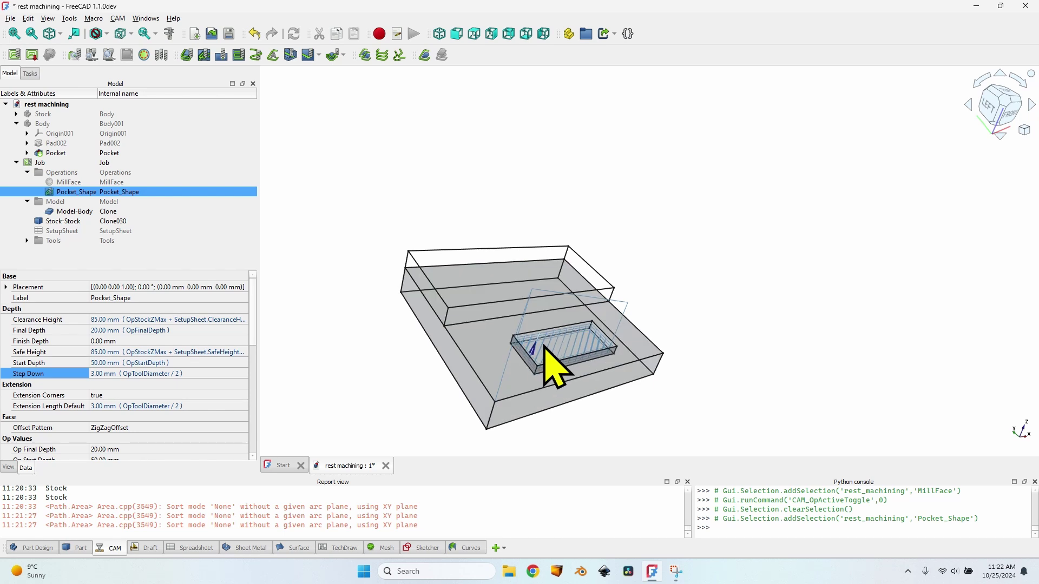
mouse_move(543, 352)
middle_mouse_down()
mouse_move(566, 308)
mouse_move(559, 339)
mouse_move(547, 336)
middle_mouse_up()
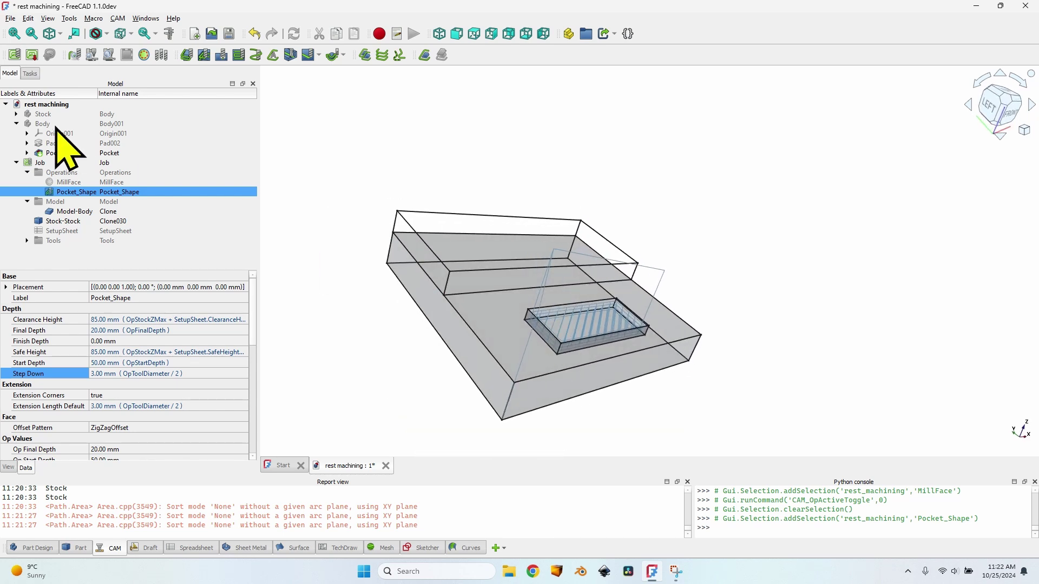
Edit the Pocket's sketch Sketch003, moving its rectangle along the Y axis into the raised section of the stock, and close the sketch
left_click(27, 153)
left_click(68, 162)
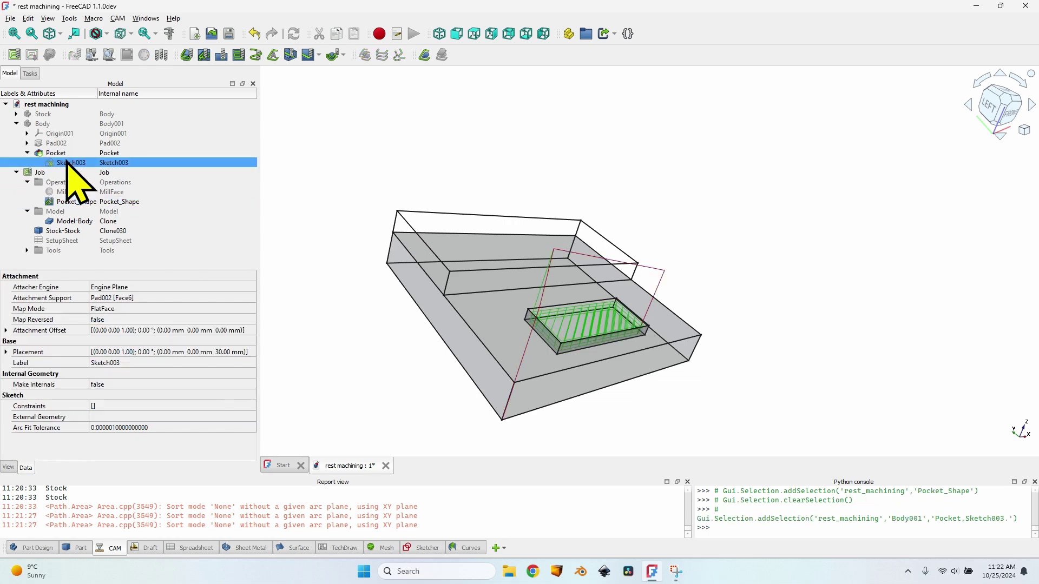
double_click(67, 162)
mouse_move(580, 197)
left_mouse_down()
mouse_move(722, 276)
mouse_move(697, 259)
left_mouse_up()
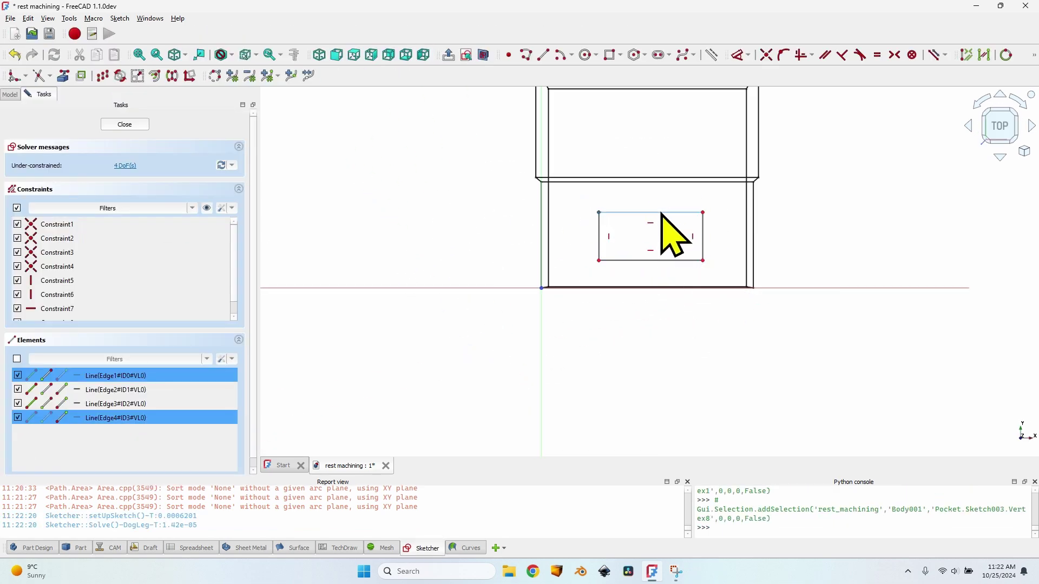
left_click_drag(662, 215, 661, 111)
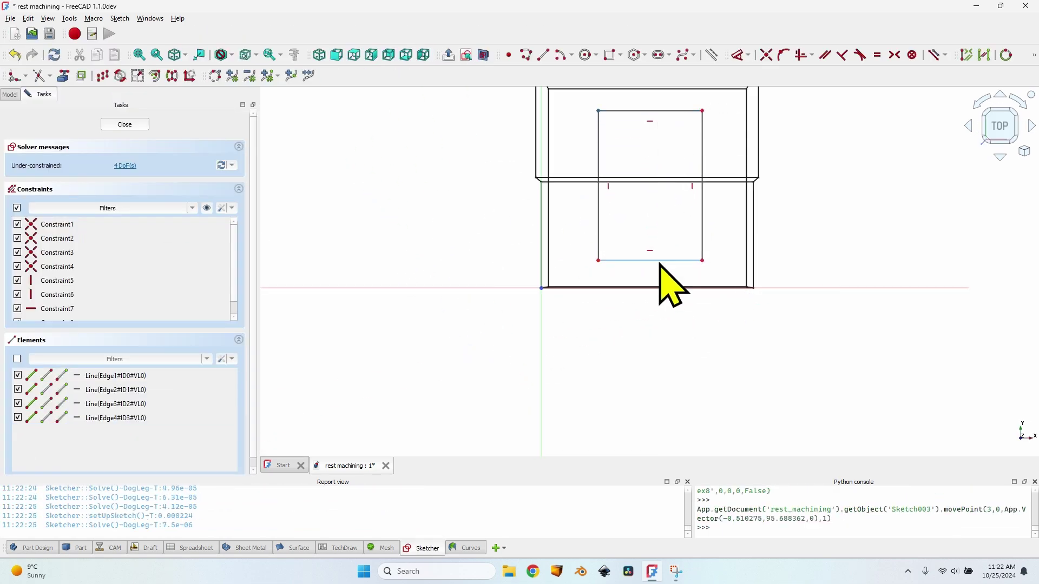
left_click_drag(660, 262, 663, 161)
left_click(125, 124)
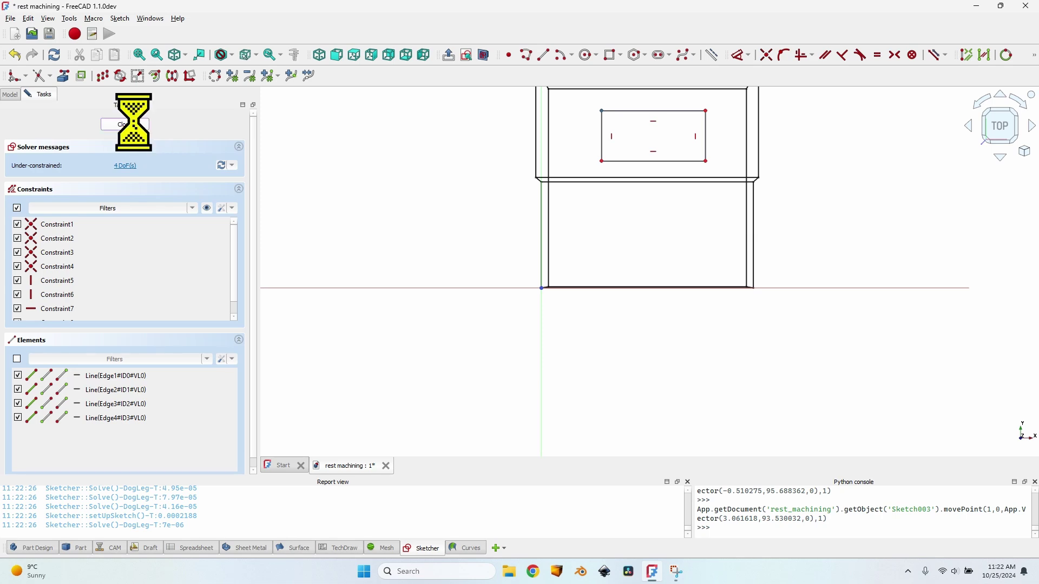
Reactivate the MillFace operation, then recompute Pocket_Shape by opening its settings and accepting them with Use Rest Machining enabled
scroll(541, 248, "up", 5)
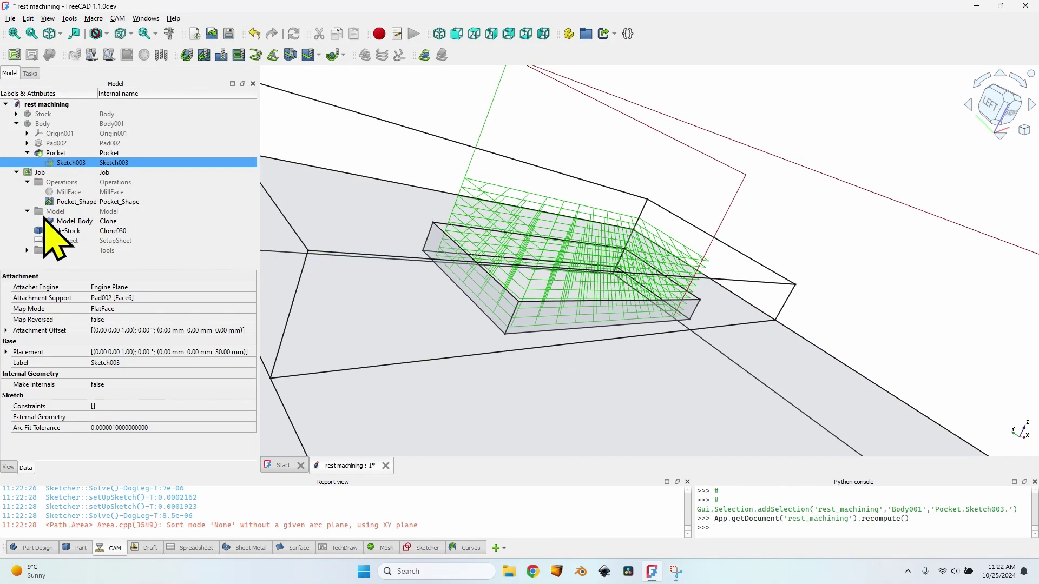
left_click(69, 192)
left_click(144, 55)
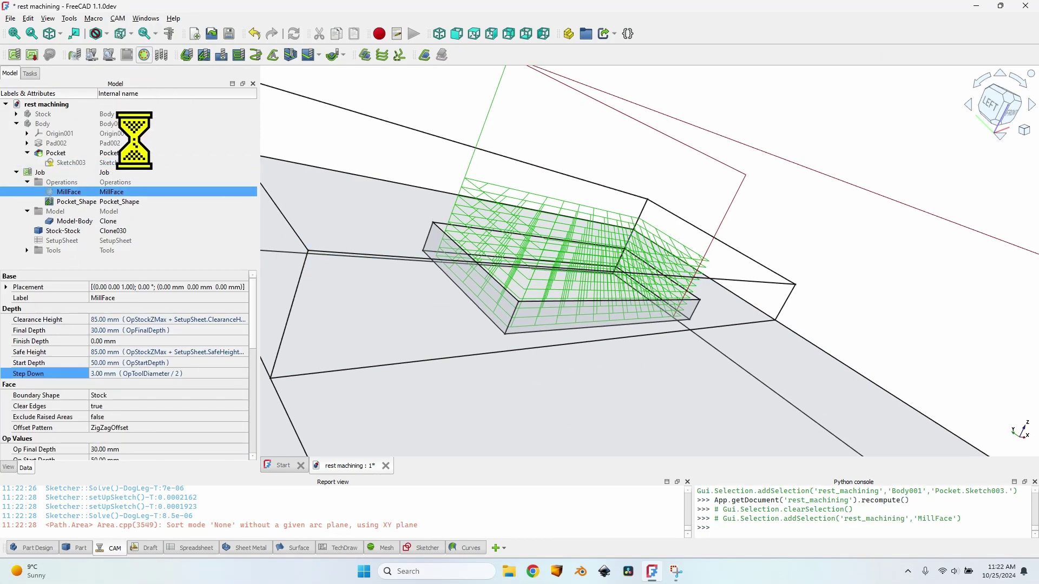
double_click(74, 201)
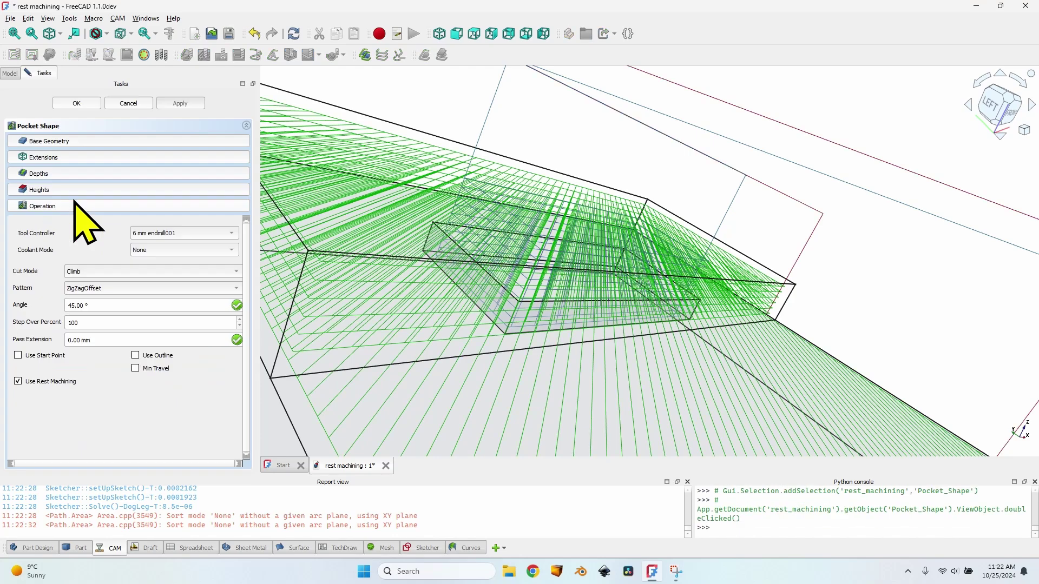
left_click(76, 103)
Hide the MillFace toolpath and inspect the Pocket_Shape toolpath inside the pocket below the raised stock
left_click(69, 192)
key("space")
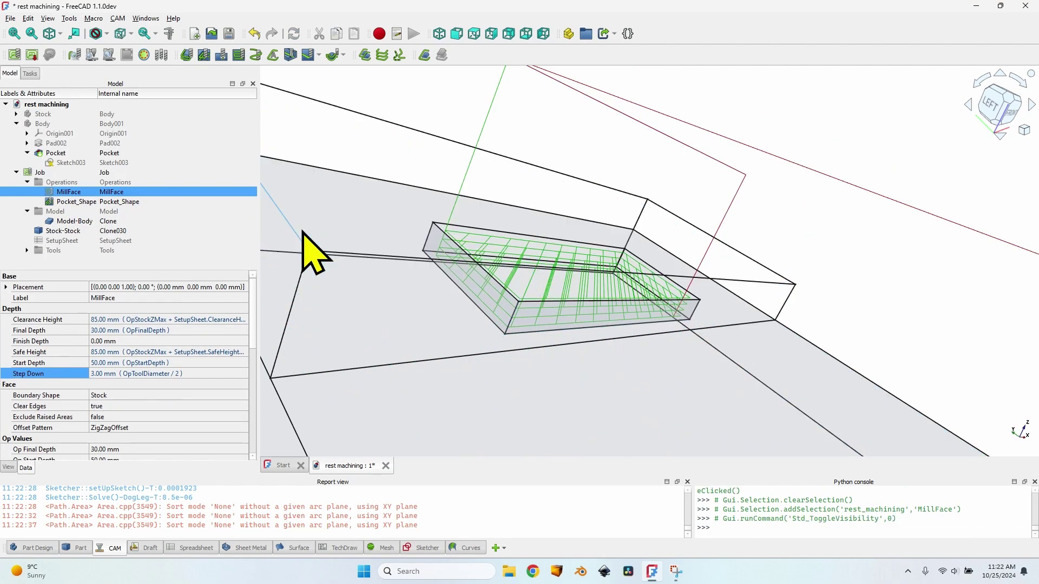
scroll(576, 243, "down", 5)
mouse_move(576, 243)
middle_mouse_down()
mouse_move(608, 204)
mouse_move(538, 226)
mouse_move(584, 246)
middle_mouse_up()
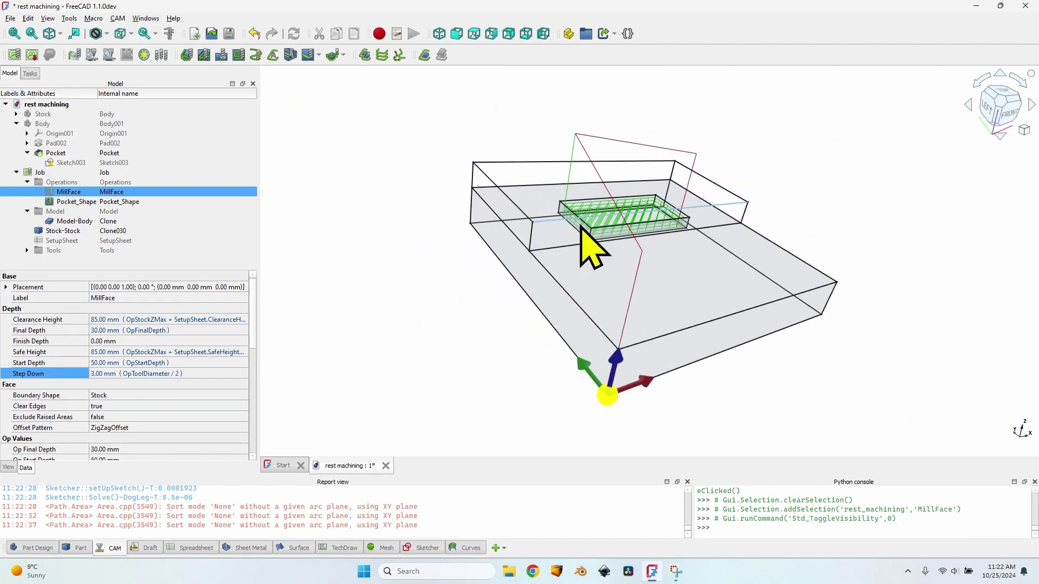
scroll(581, 230, "up", 6)
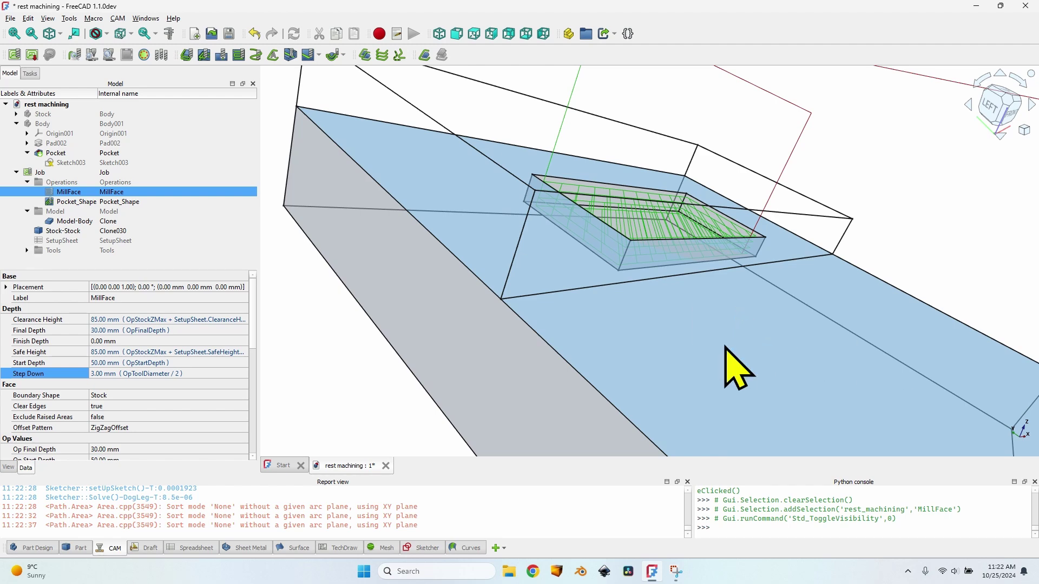
Show the MillFace toolpath again, deactivate the operation to inspect the Pocket_Shape toolpath alone, and reactivate it
key("space")
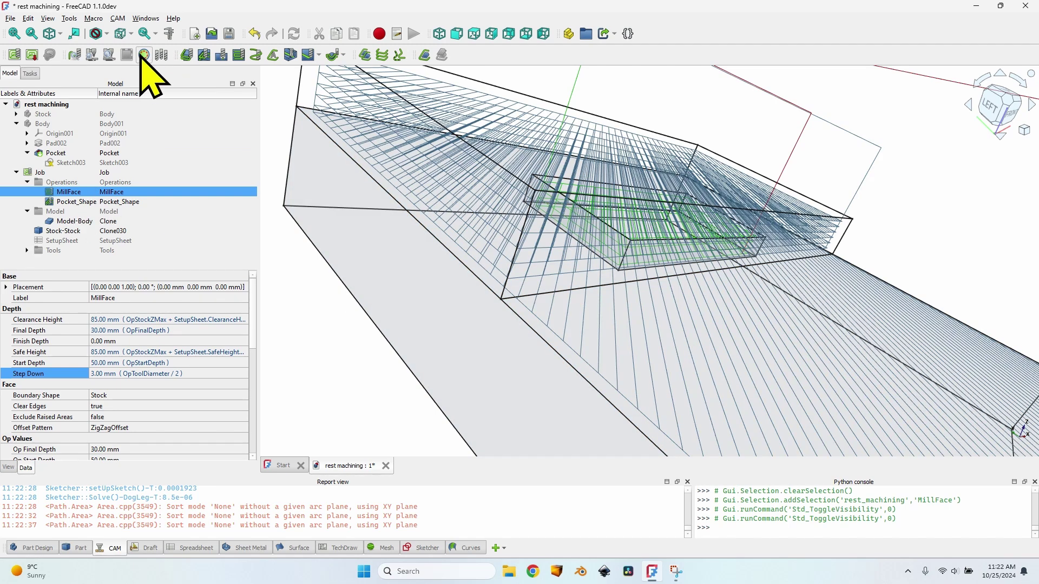
left_click(143, 55)
scroll(394, 185, "down", 5)
middle_click_drag(627, 255, 765, 226)
middle_click_drag(691, 190, 677, 213)
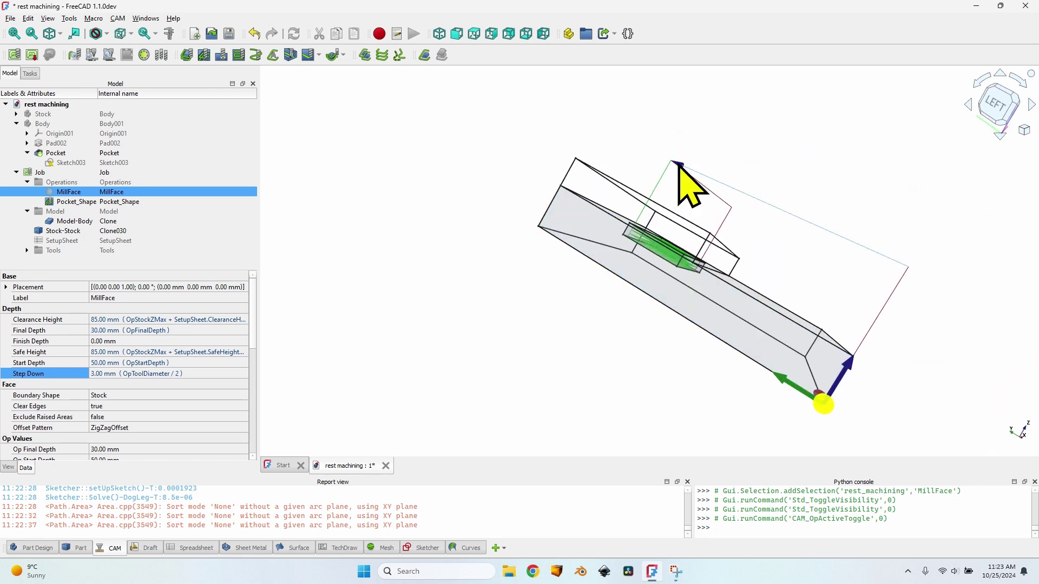
left_click(144, 55)
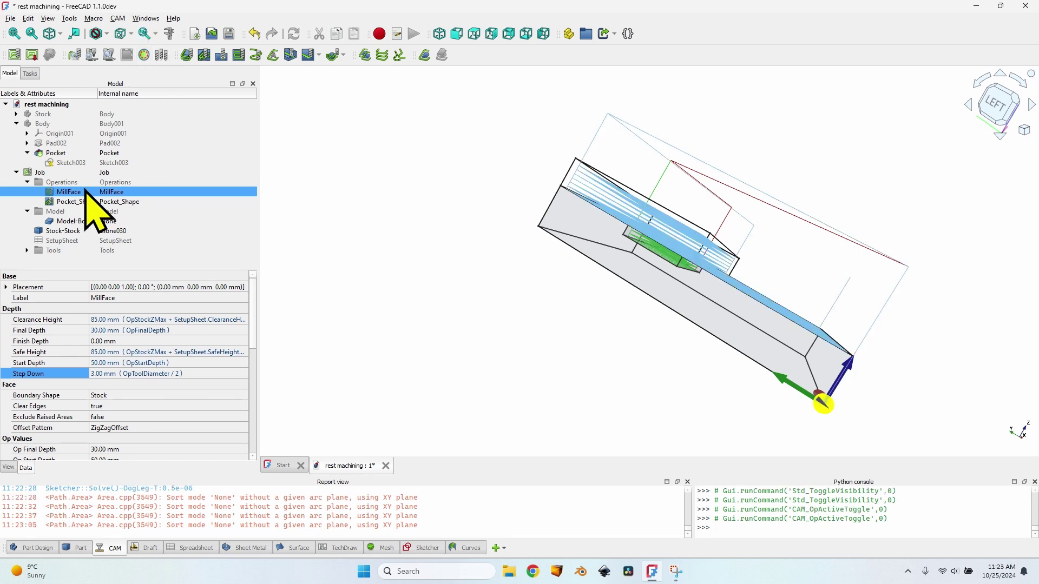
Delete the MillFace operation, recompute Pocket_Shape through its settings and inspect the toolpath through the raised stock
key("Delete")
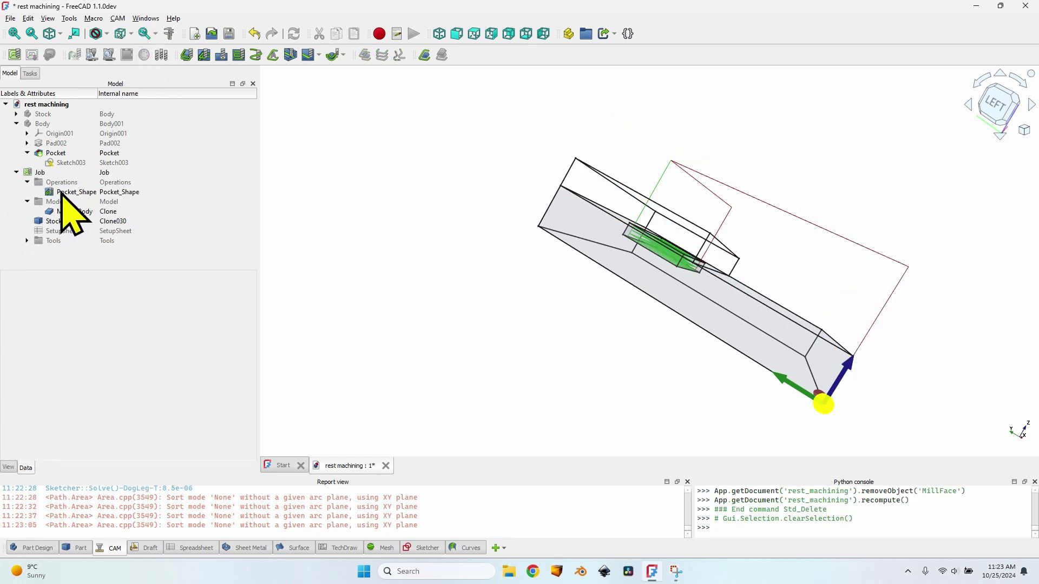
double_click(64, 192)
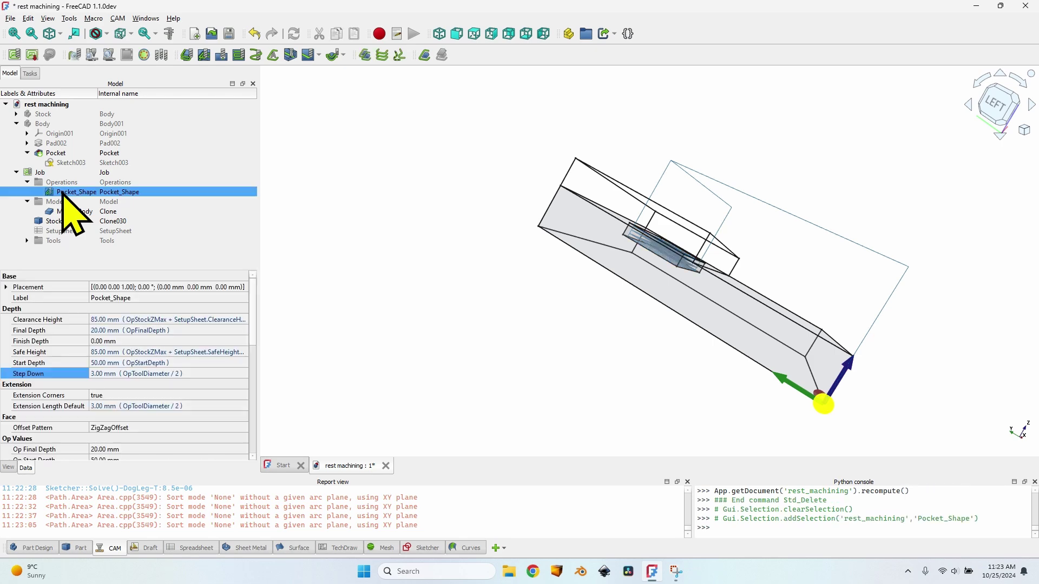
left_click(86, 103)
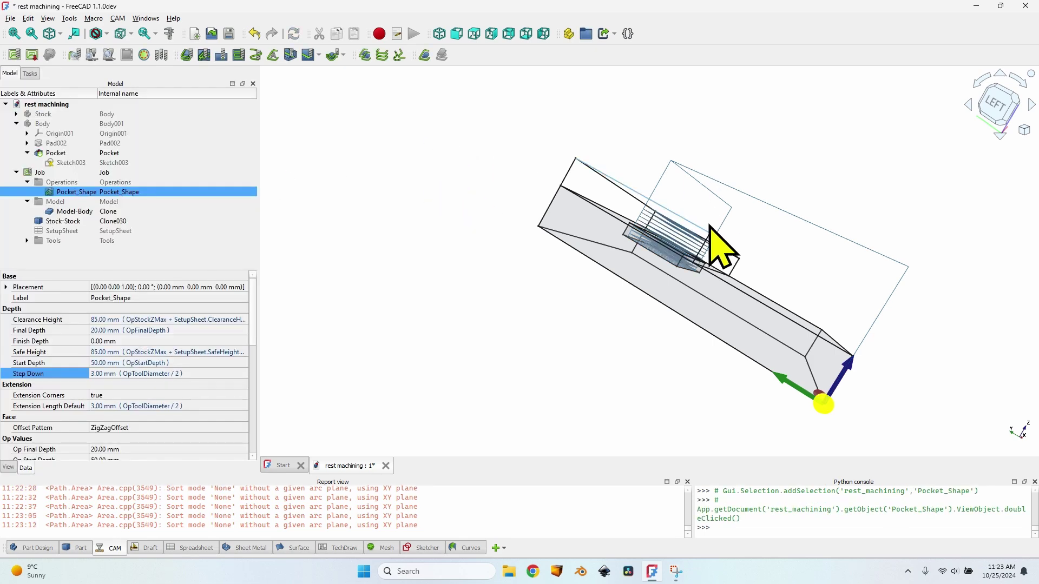
scroll(717, 243, "up", 6)
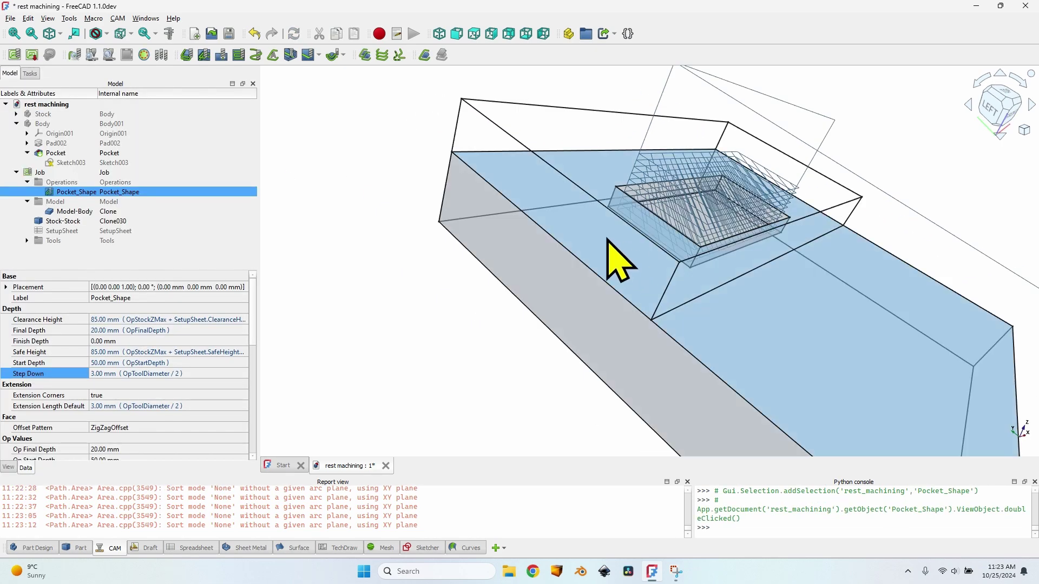